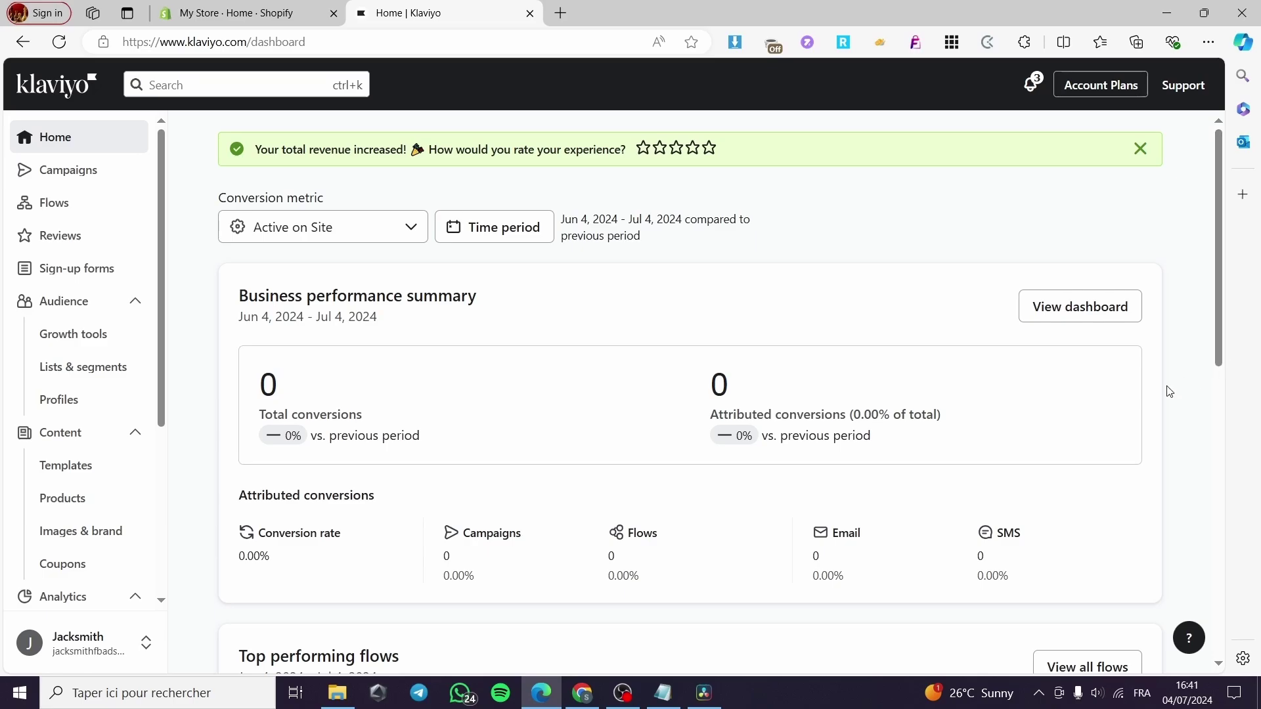
Open the account's Integrations page and bring up the catalog for adding an integration
scroll(164, 416, "down", 4)
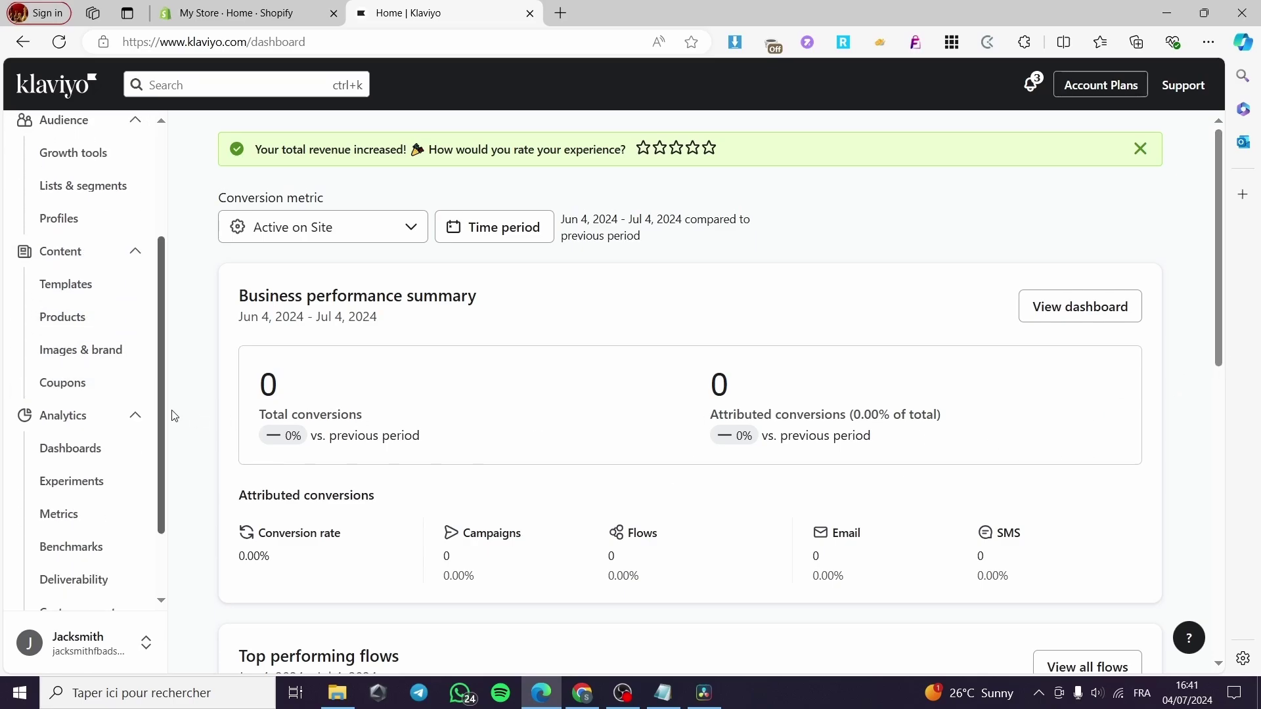
scroll(100, 411, "up", 3)
scroll(99, 411, "up", 2)
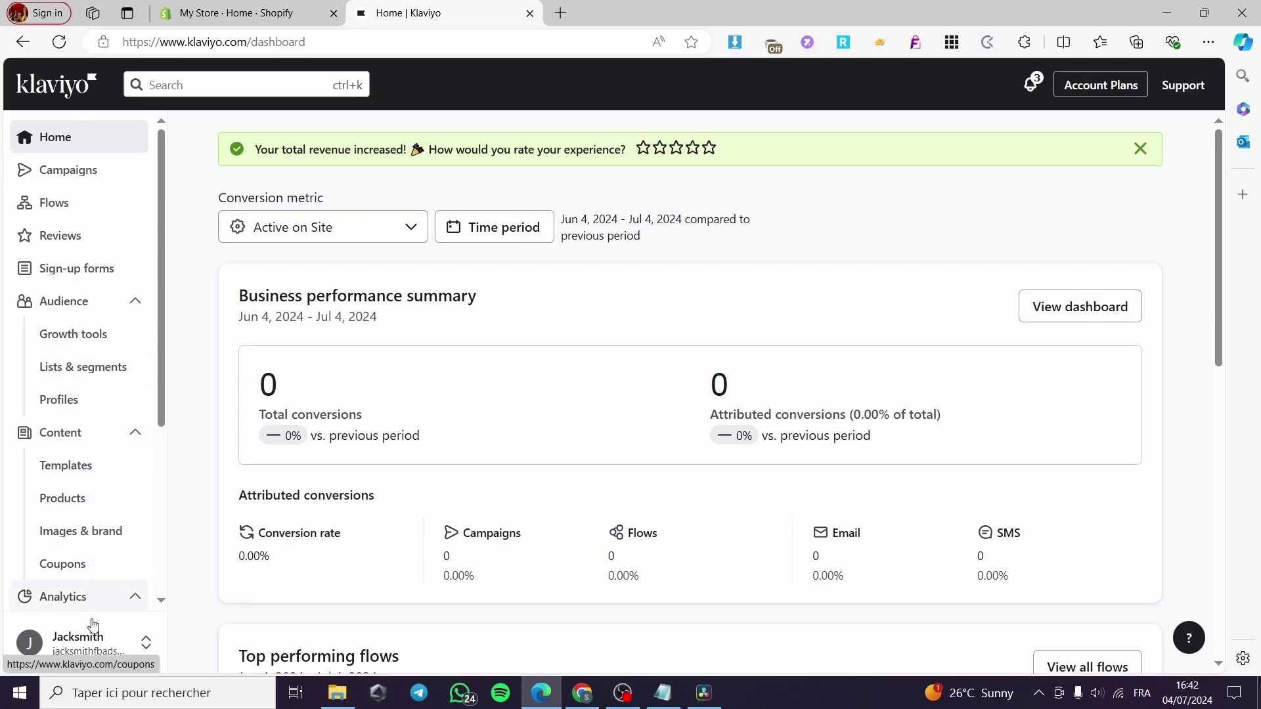
left_click(118, 654)
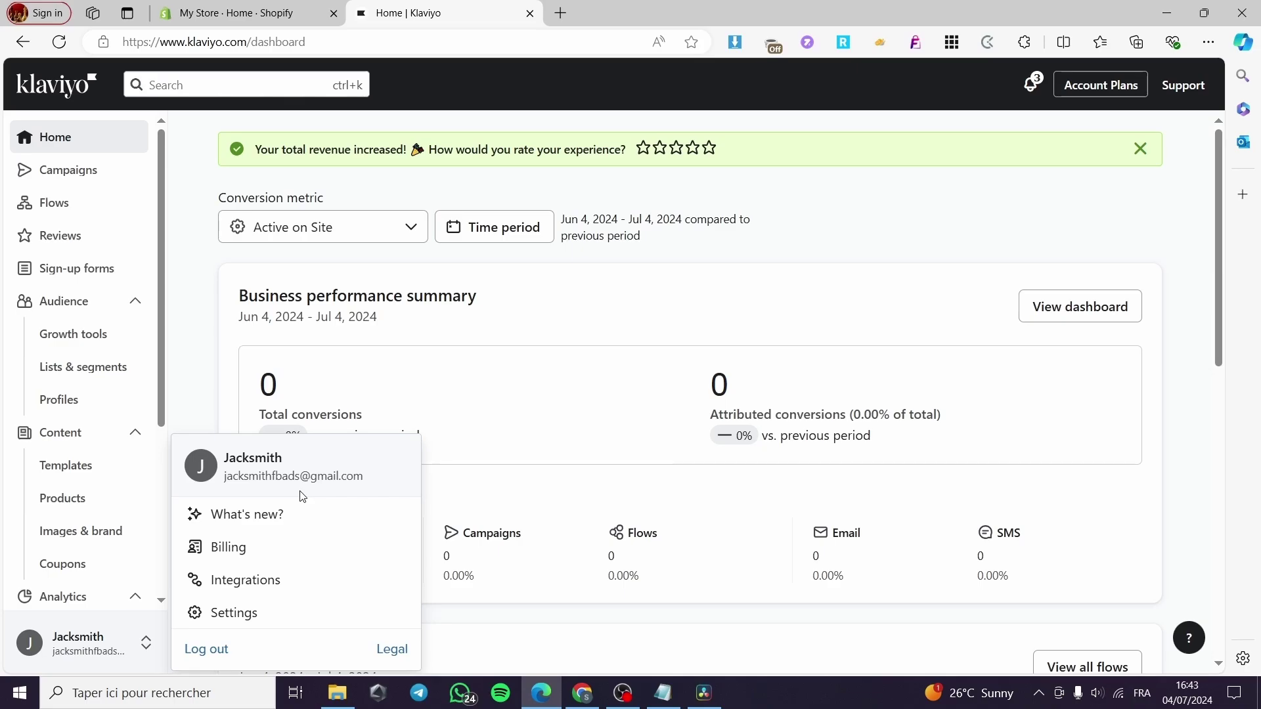
left_click(254, 592)
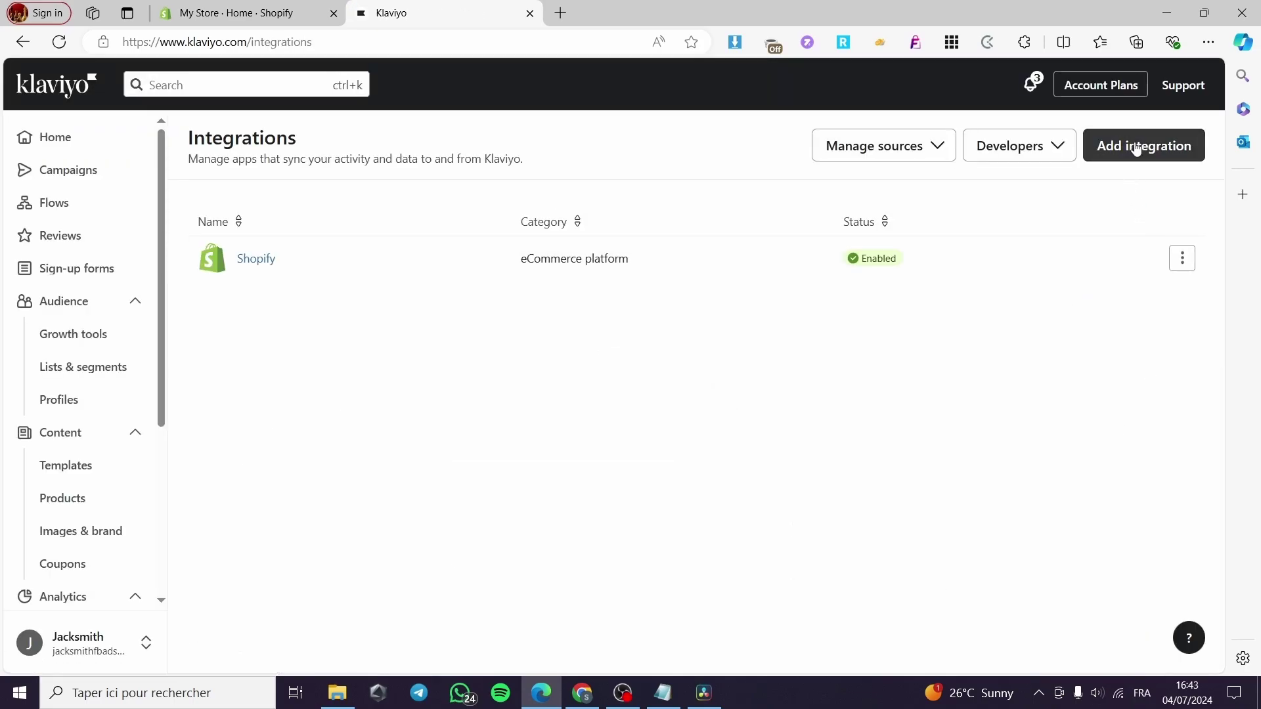
left_click(1136, 150)
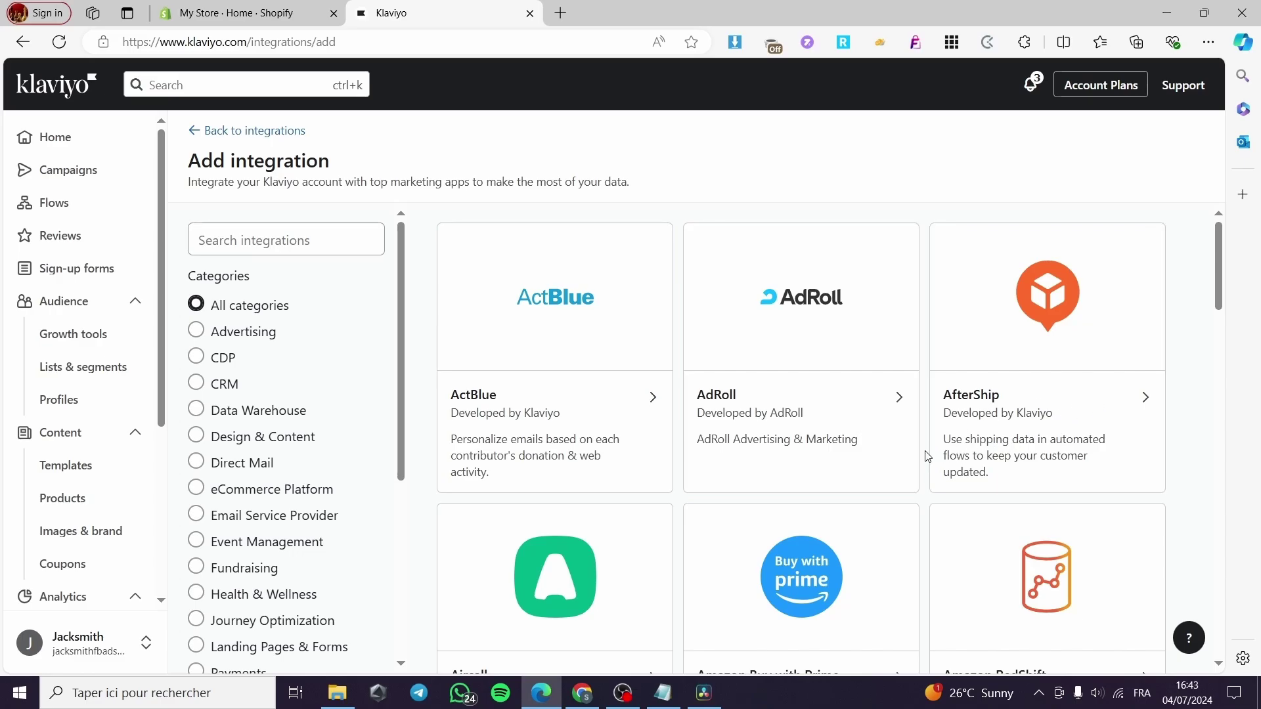
Search the integrations catalog for "shop" and open the Shopify integration's settings
left_click(304, 233)
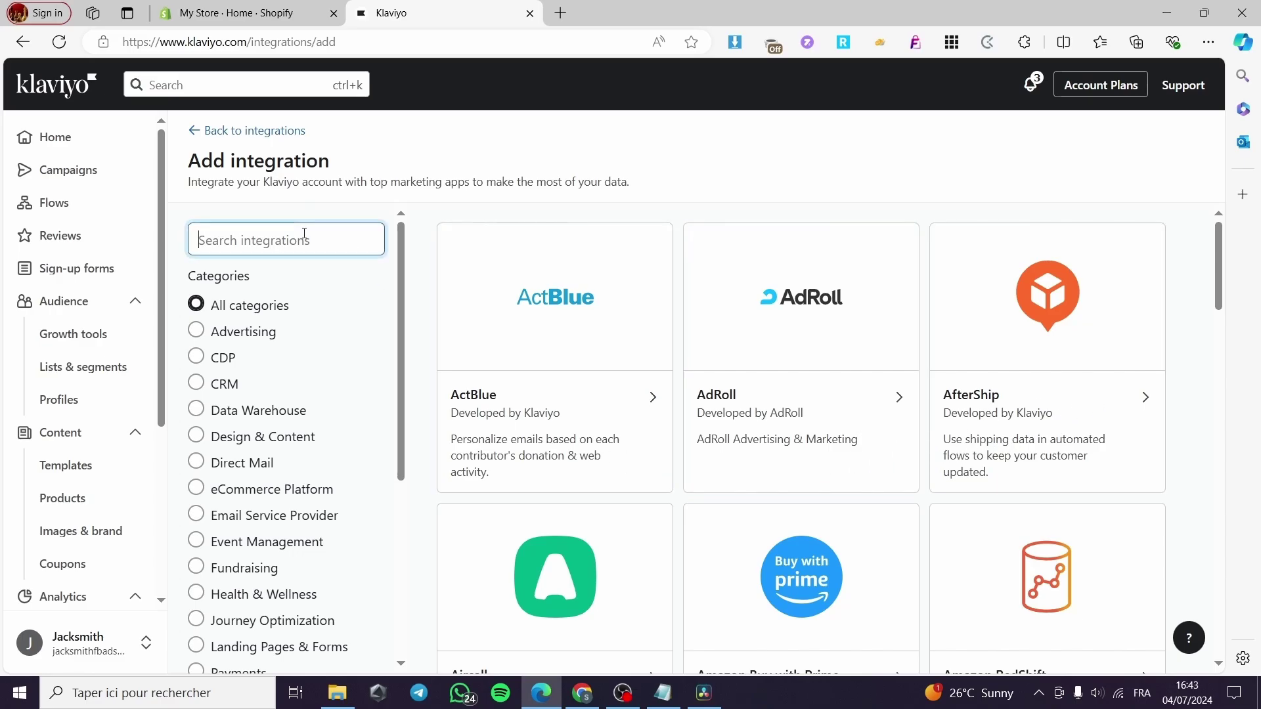
type("sh")
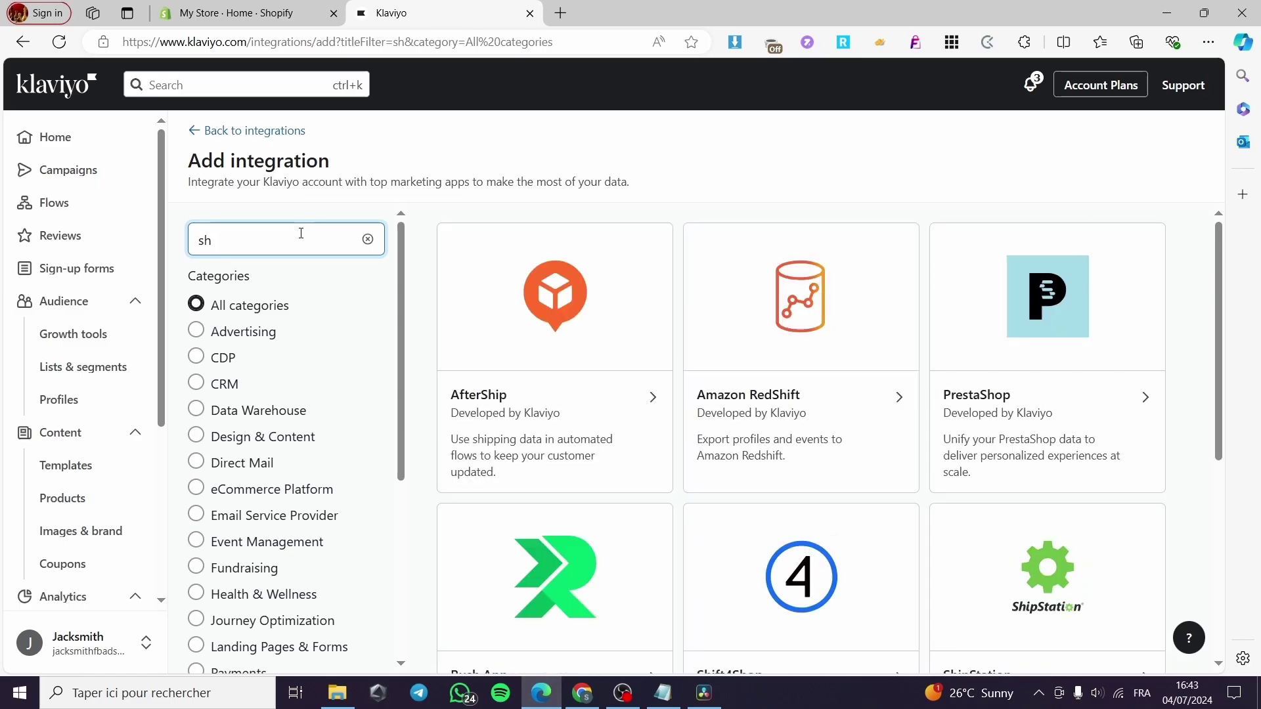
type("o")
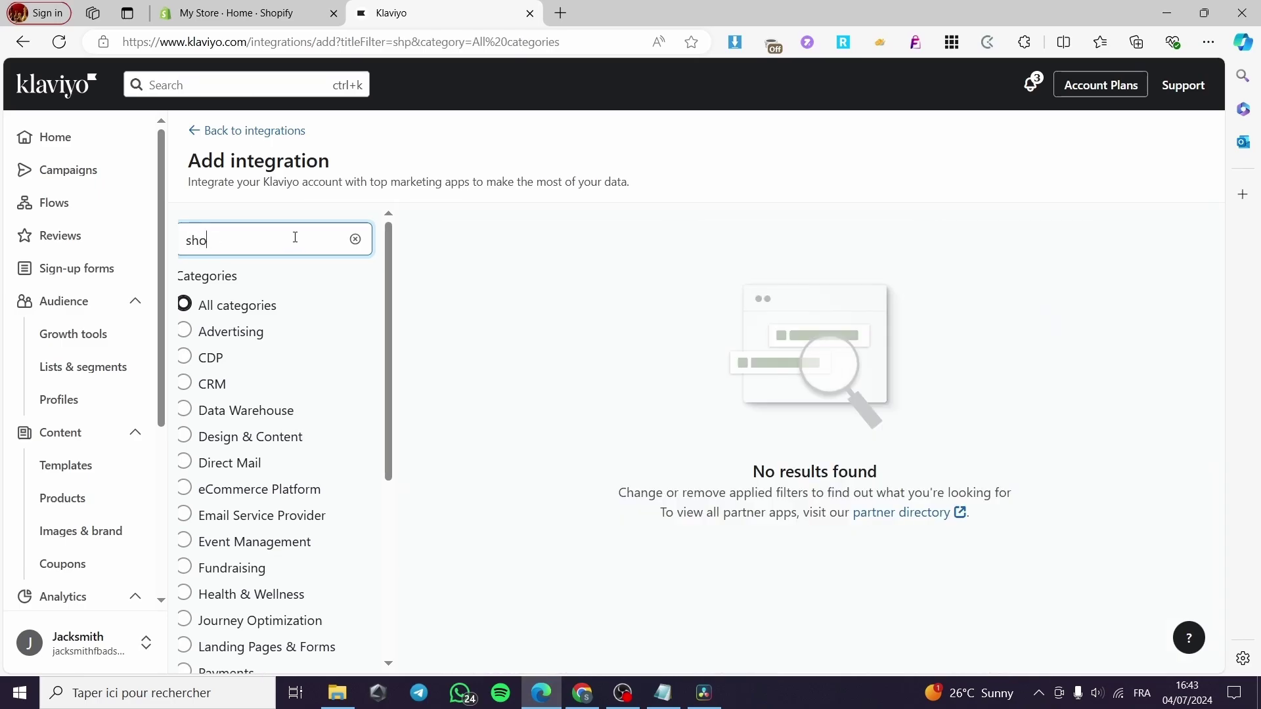
type("p")
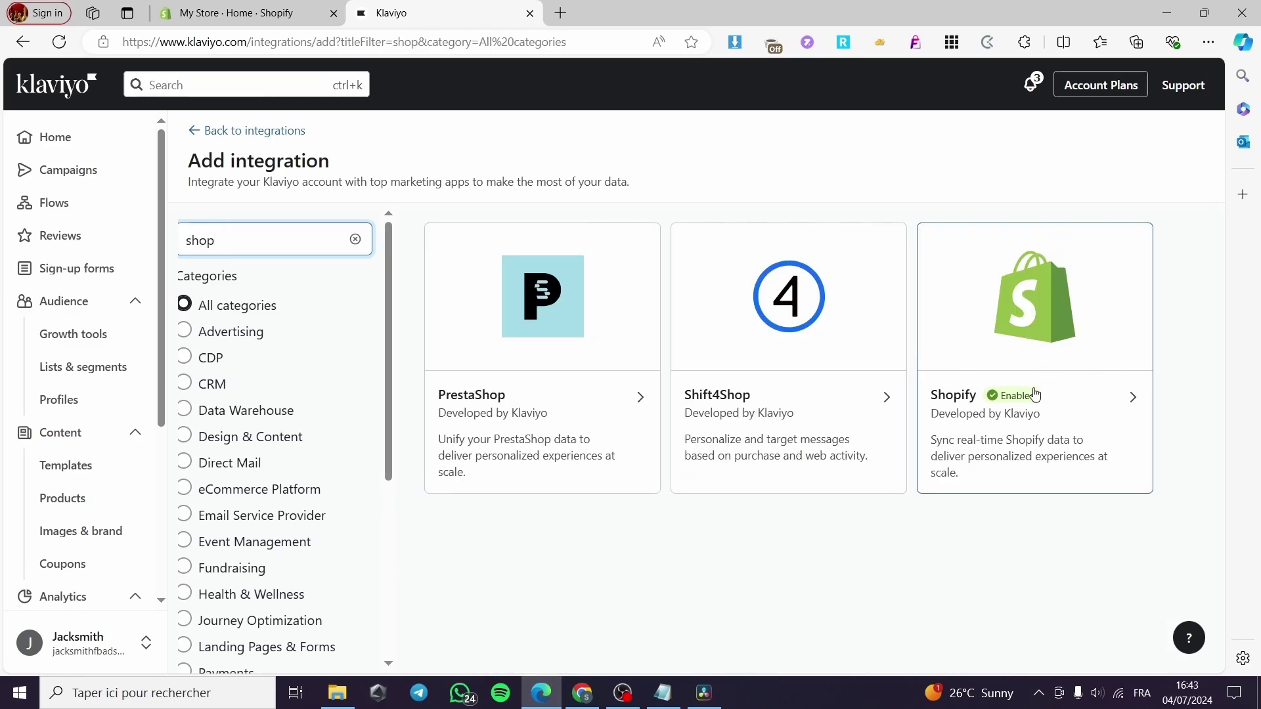
left_click(1063, 319)
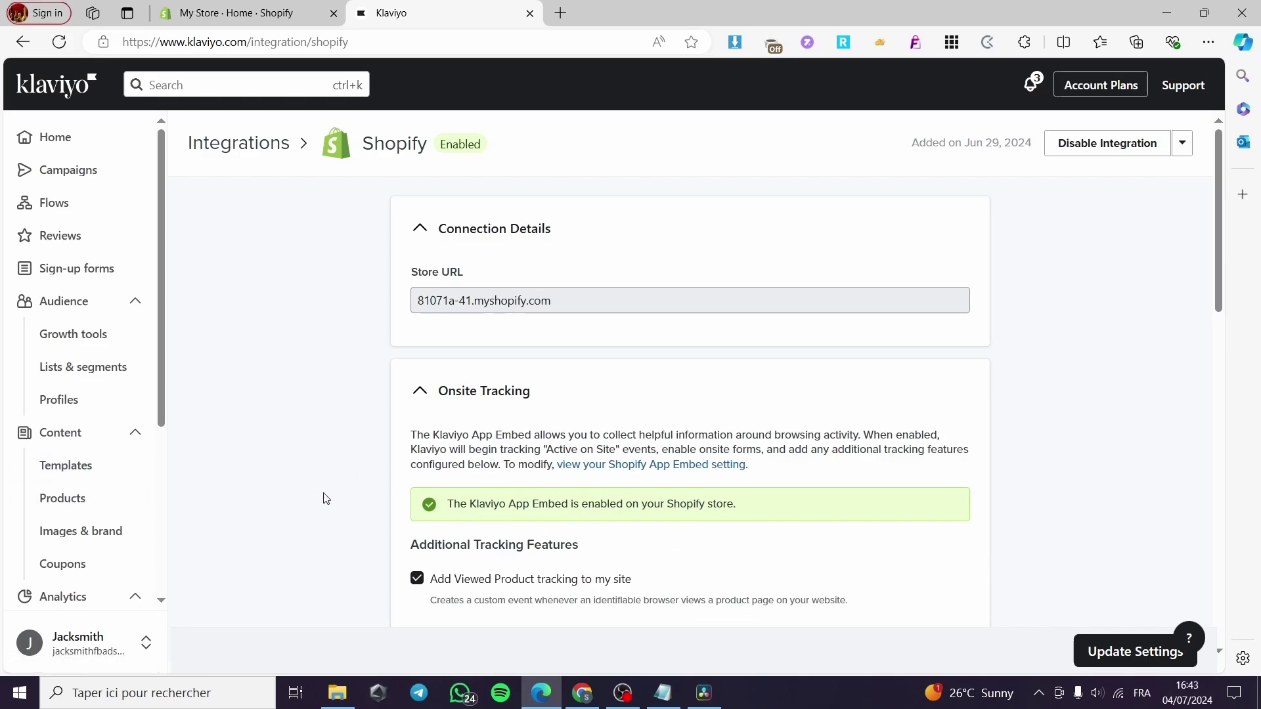
View the chart of the Shopify Checkout Started metric in the analytics metrics, and return to the metrics list
scroll(82, 523, "down", 3)
scroll(83, 523, "down", 1)
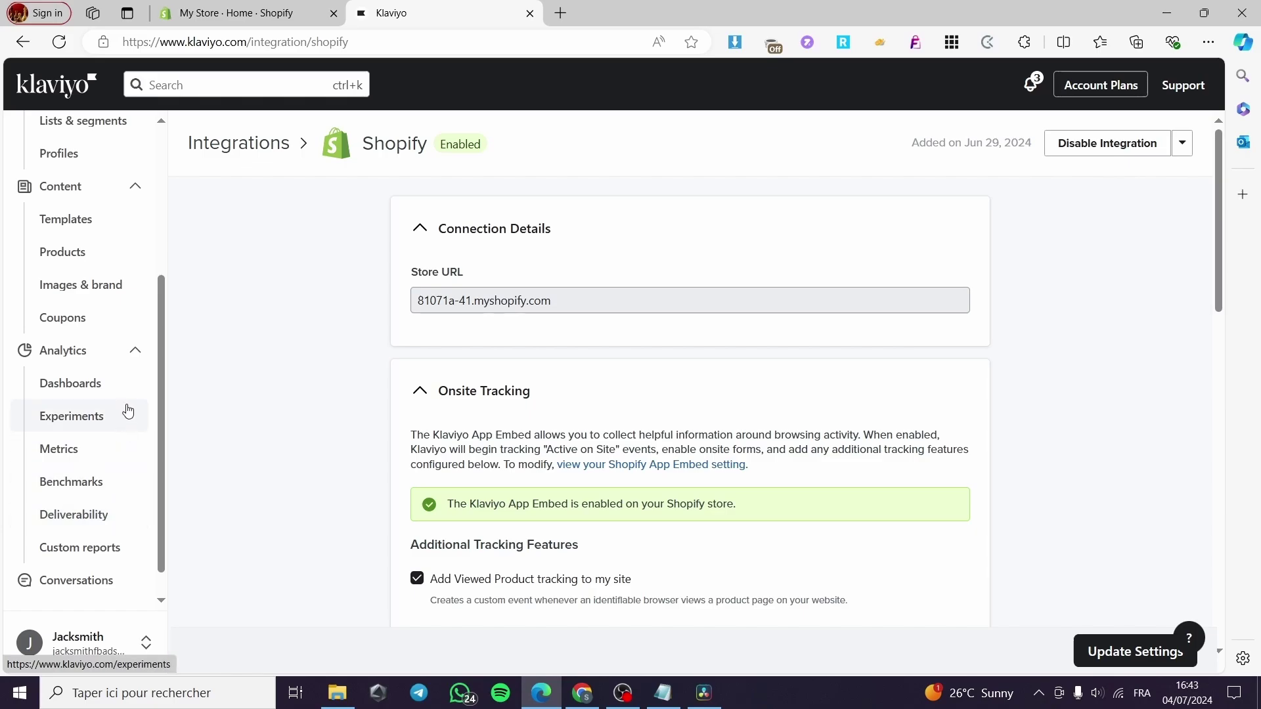
left_click(86, 356)
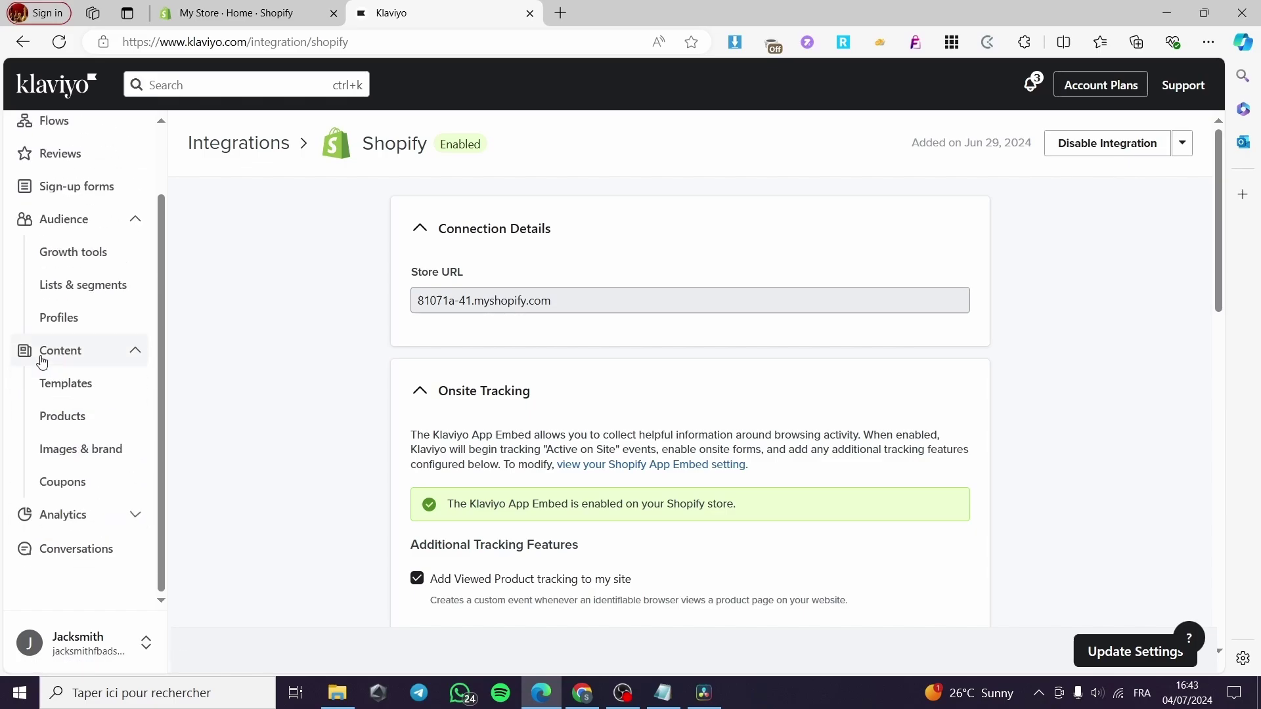
left_click(76, 513)
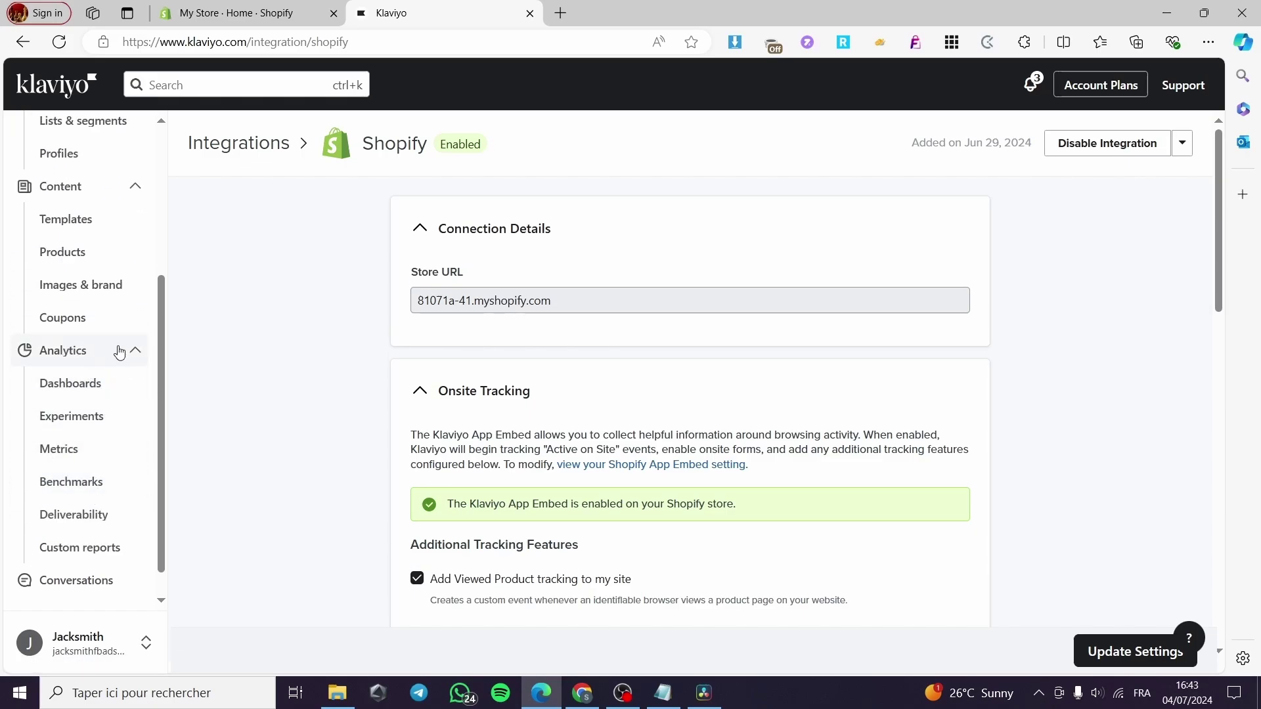
left_click(61, 452)
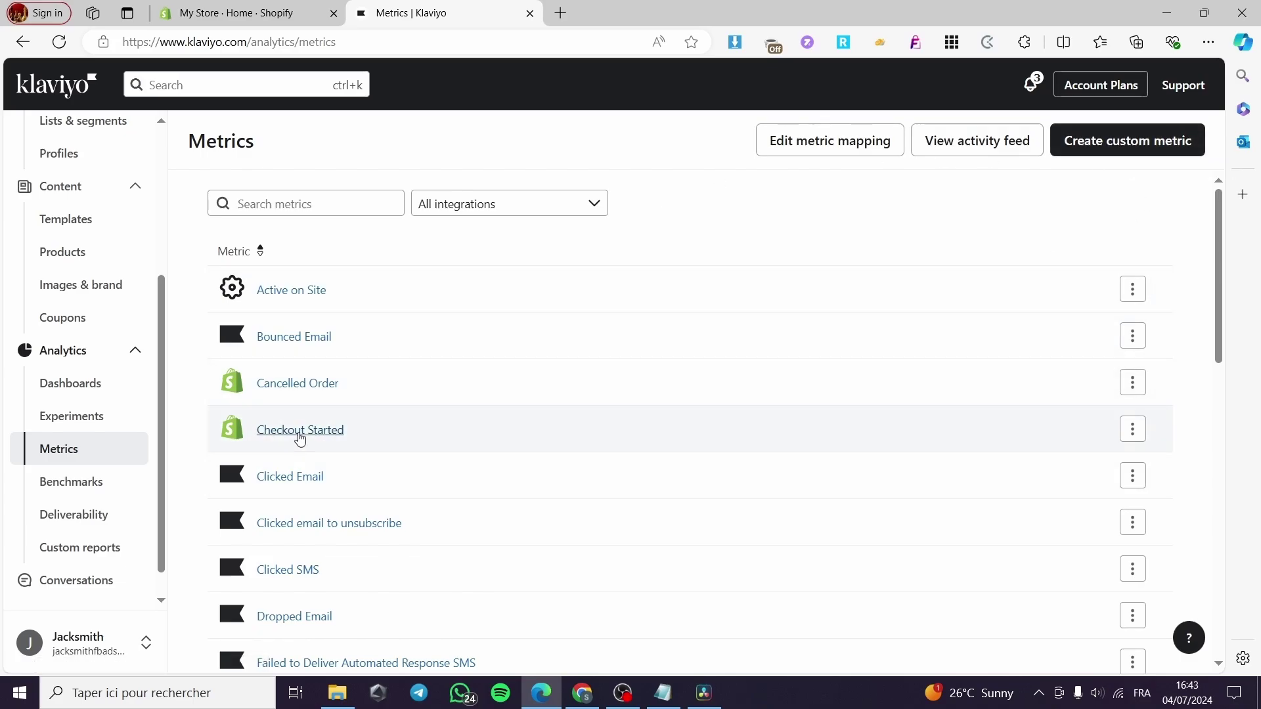
left_click(300, 432)
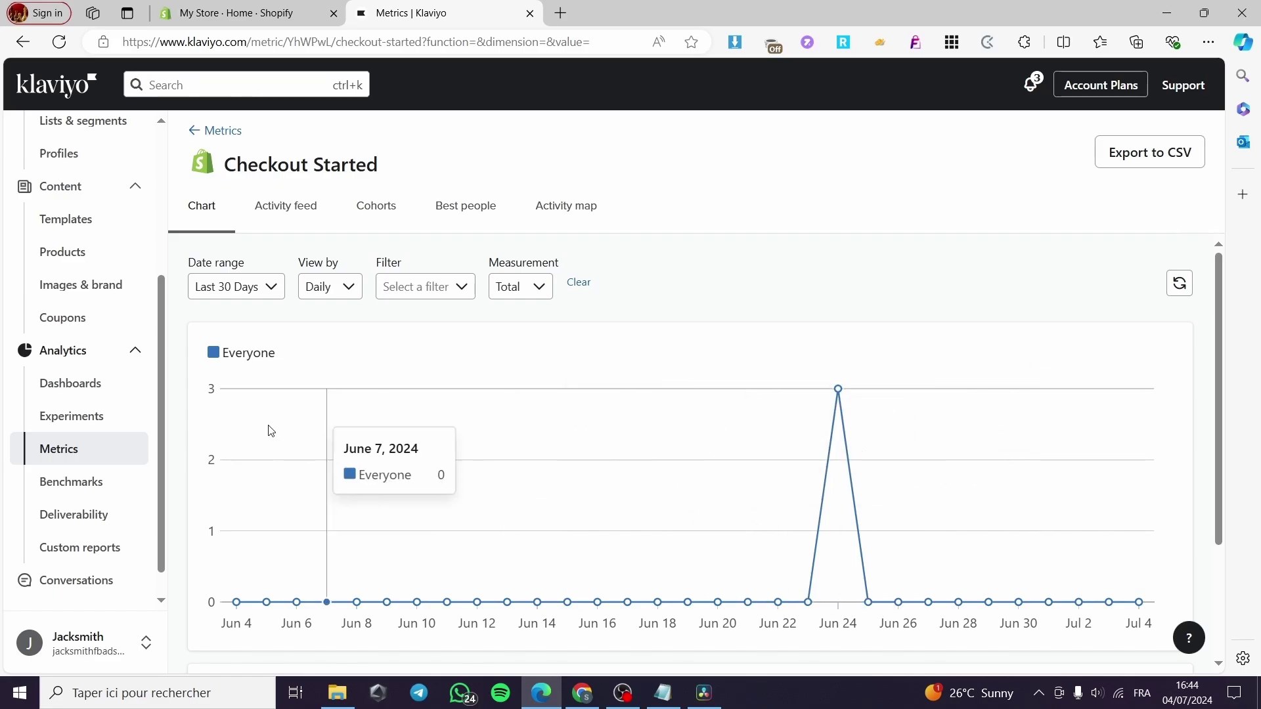
left_click(60, 452)
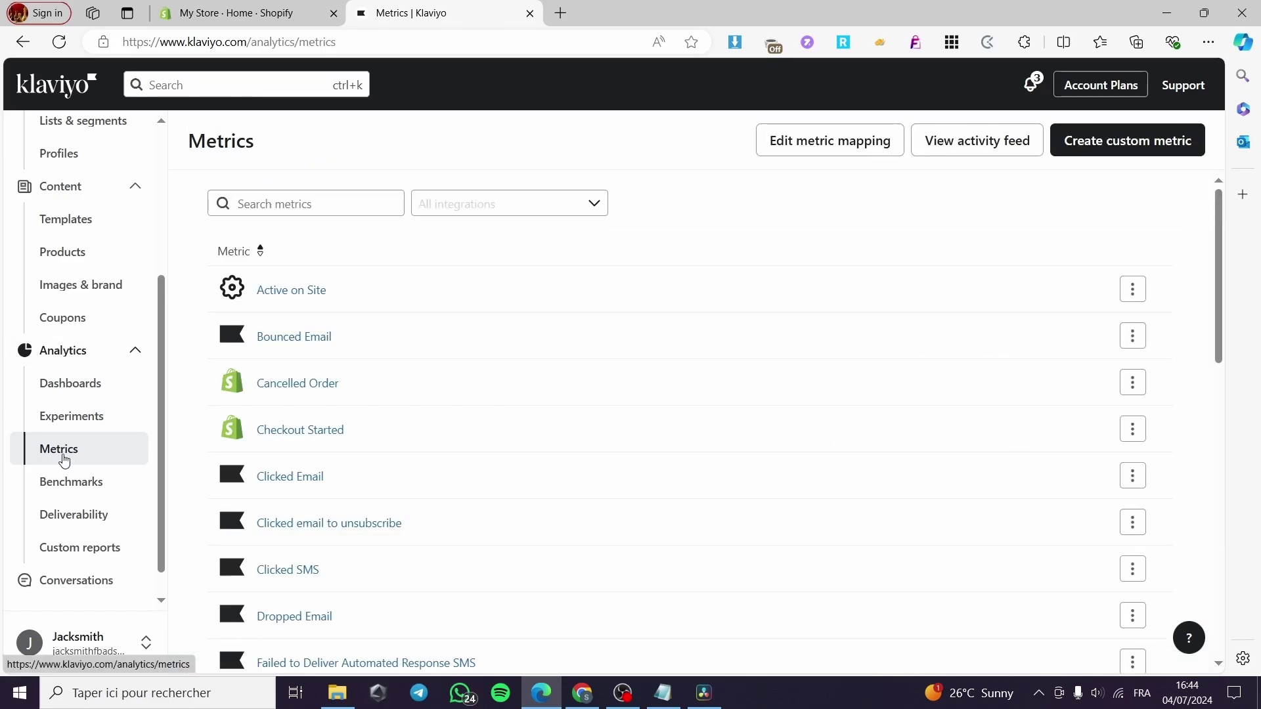
Start creating a new flow from the Flows page
scroll(26, 381, "up", 3)
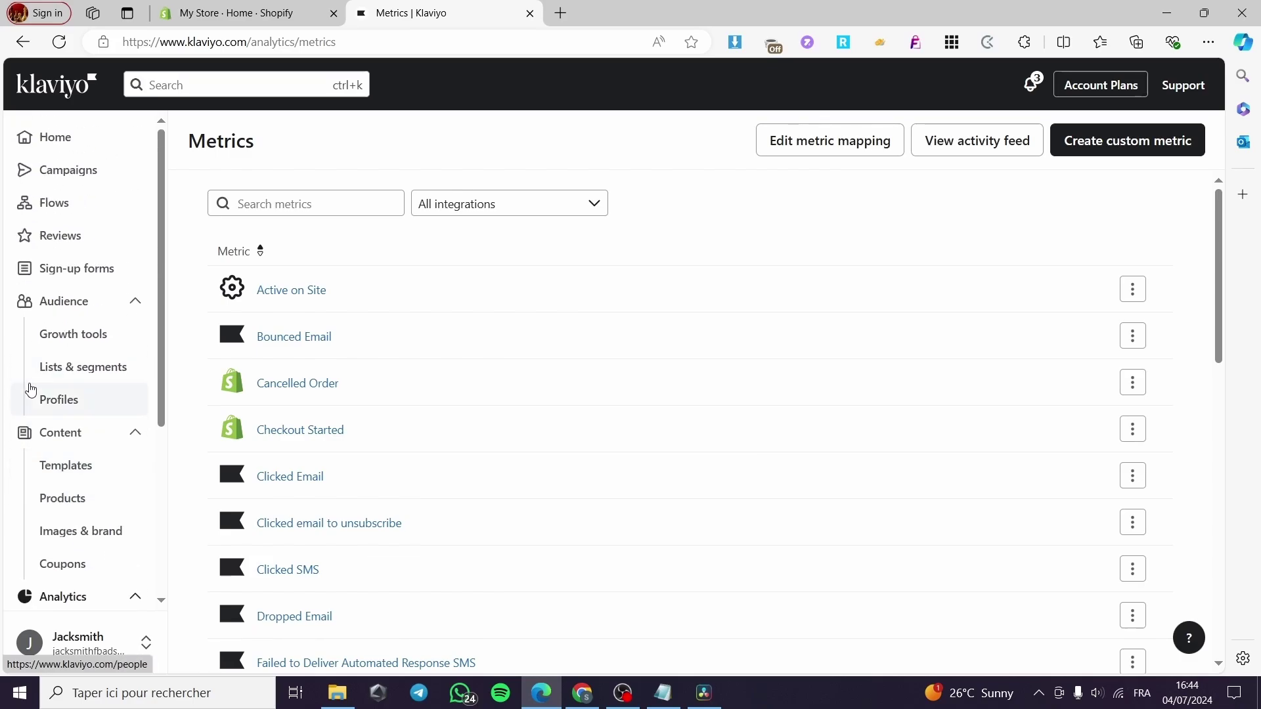
left_click(63, 209)
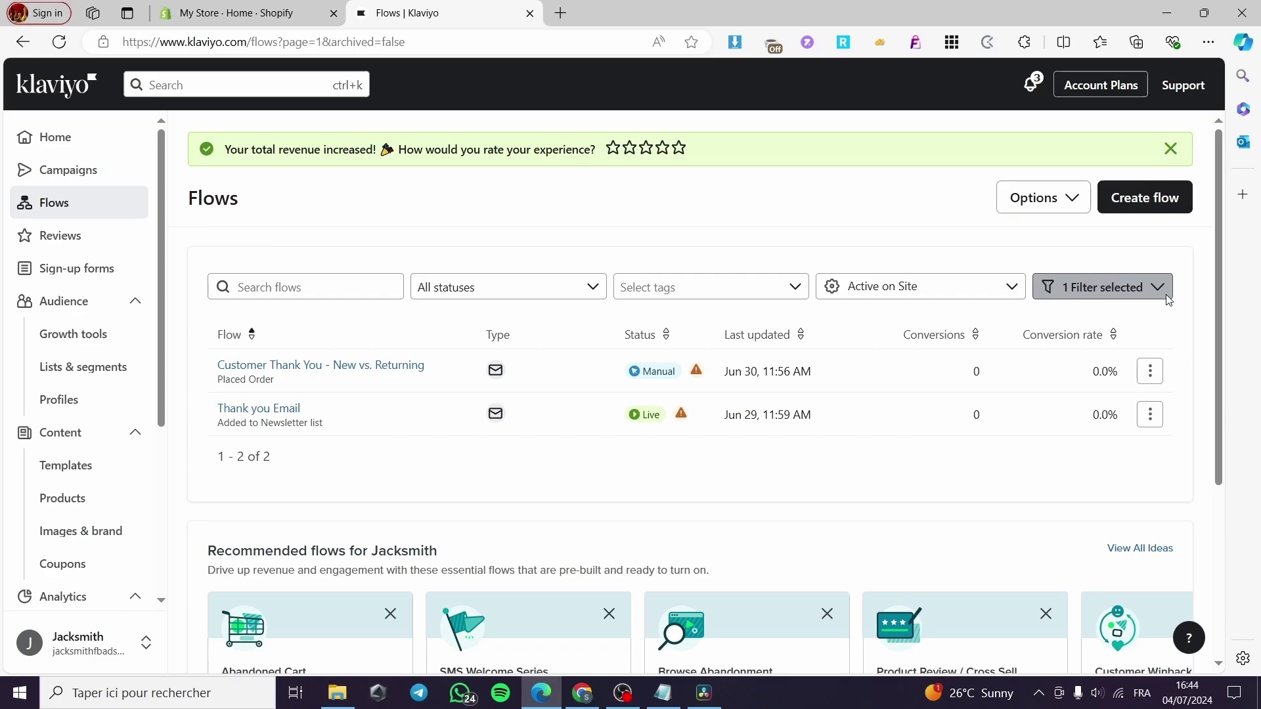
left_click(1145, 199)
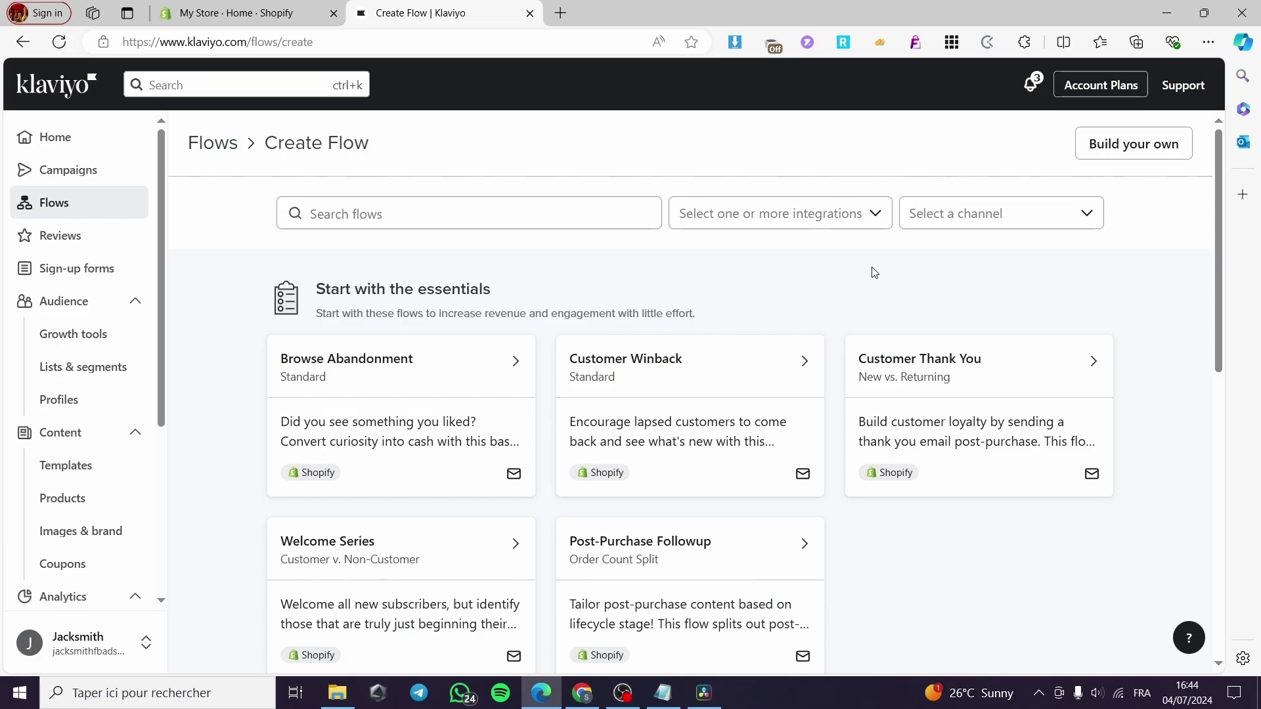
Examine the prebuilt flow library, including the flow templates for the Prevent lost sales goal
scroll(1084, 302, "down", 3)
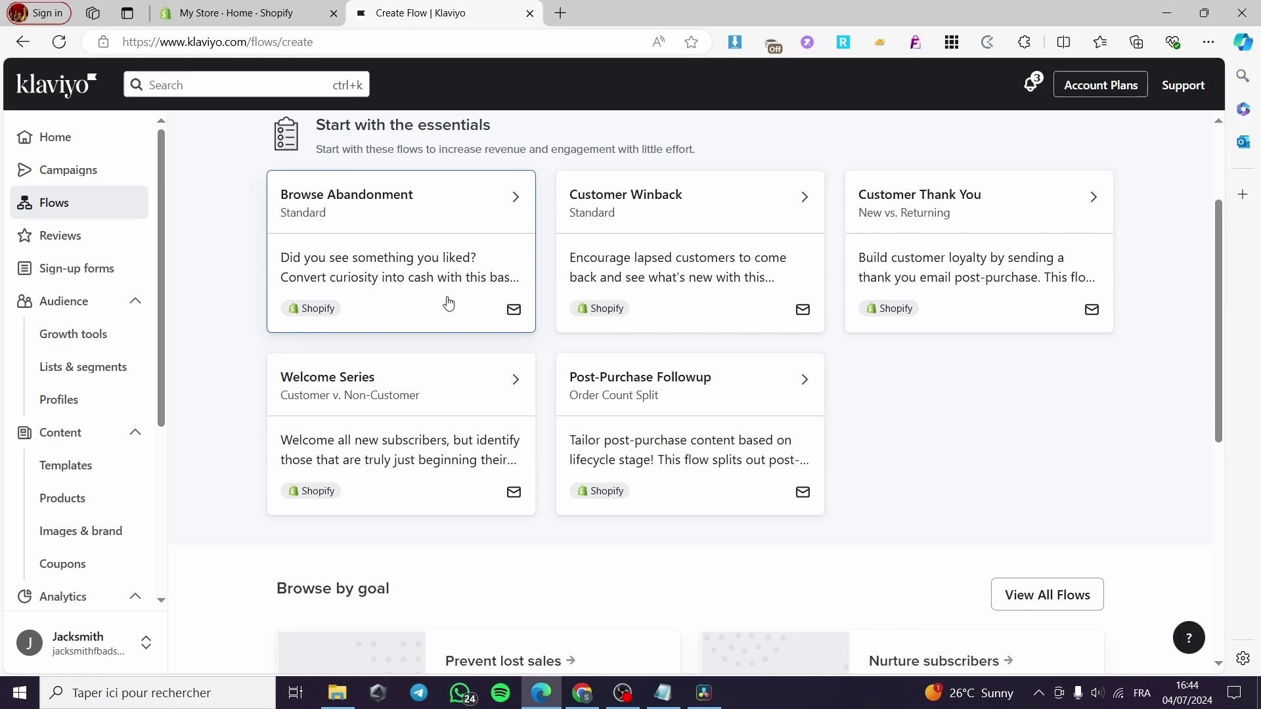
scroll(1035, 353, "down", 3)
scroll(1035, 353, "down", 2)
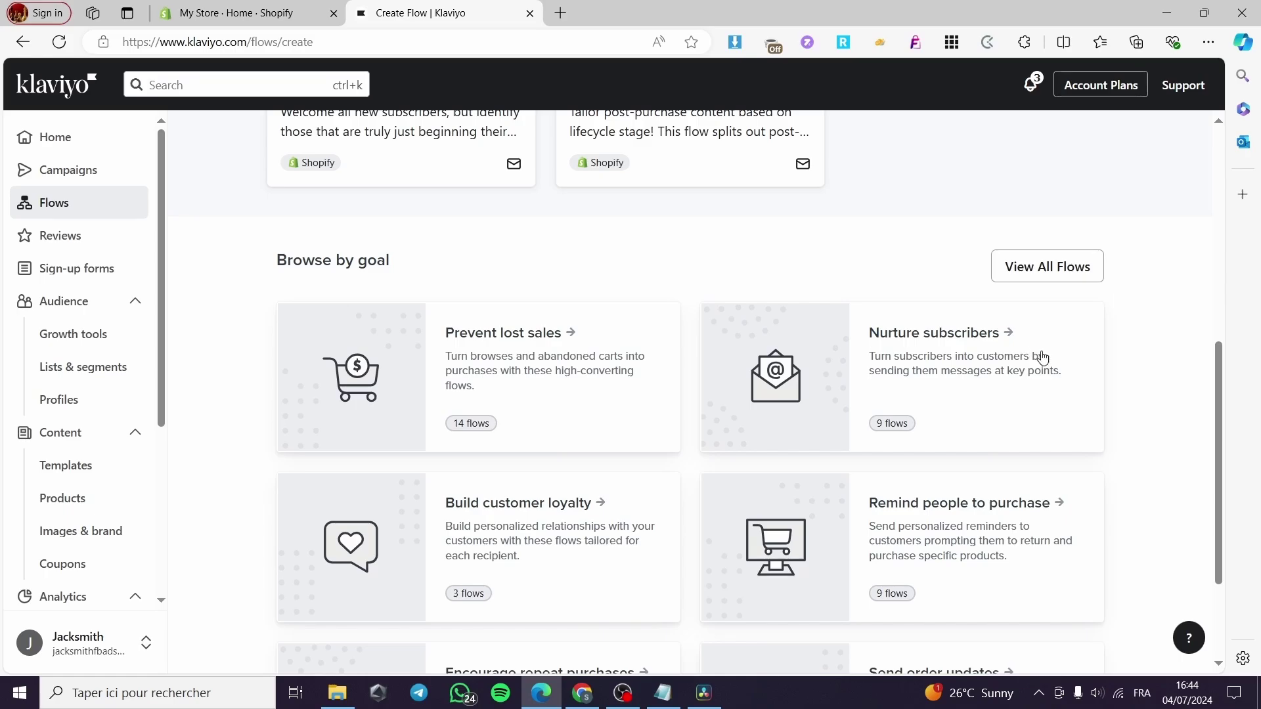
scroll(1153, 363, "down", 2)
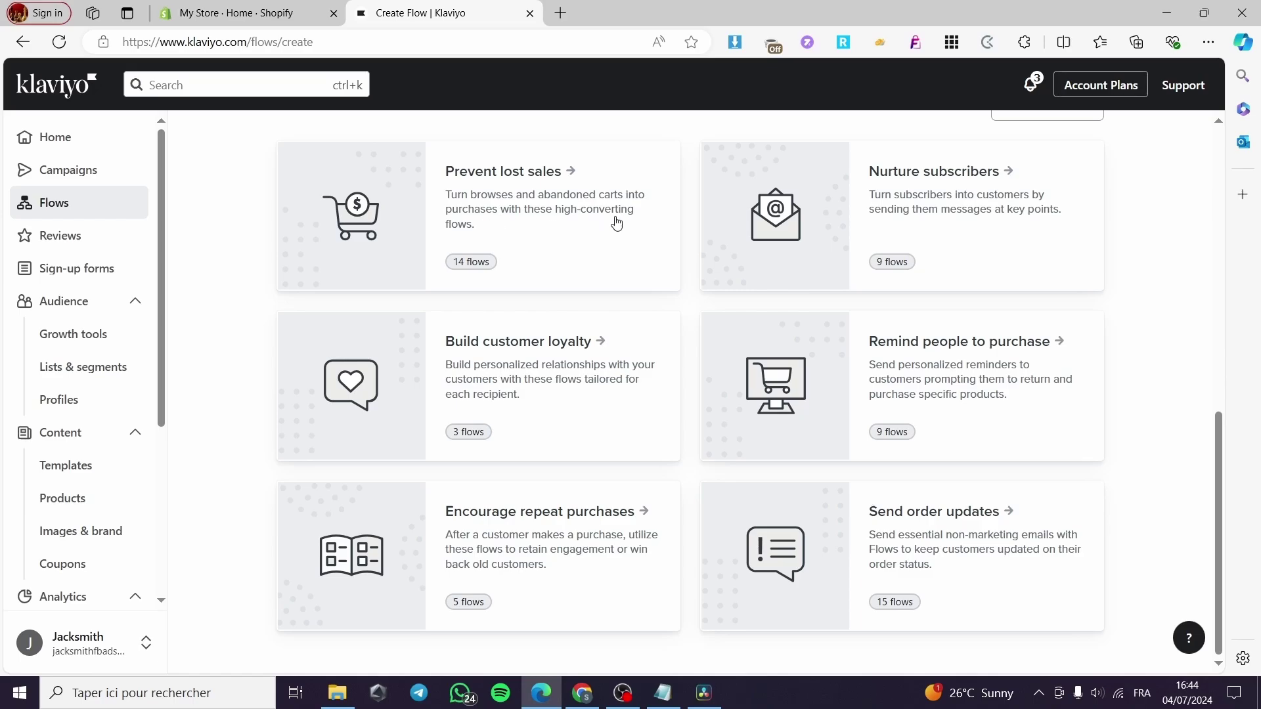
left_click(526, 211)
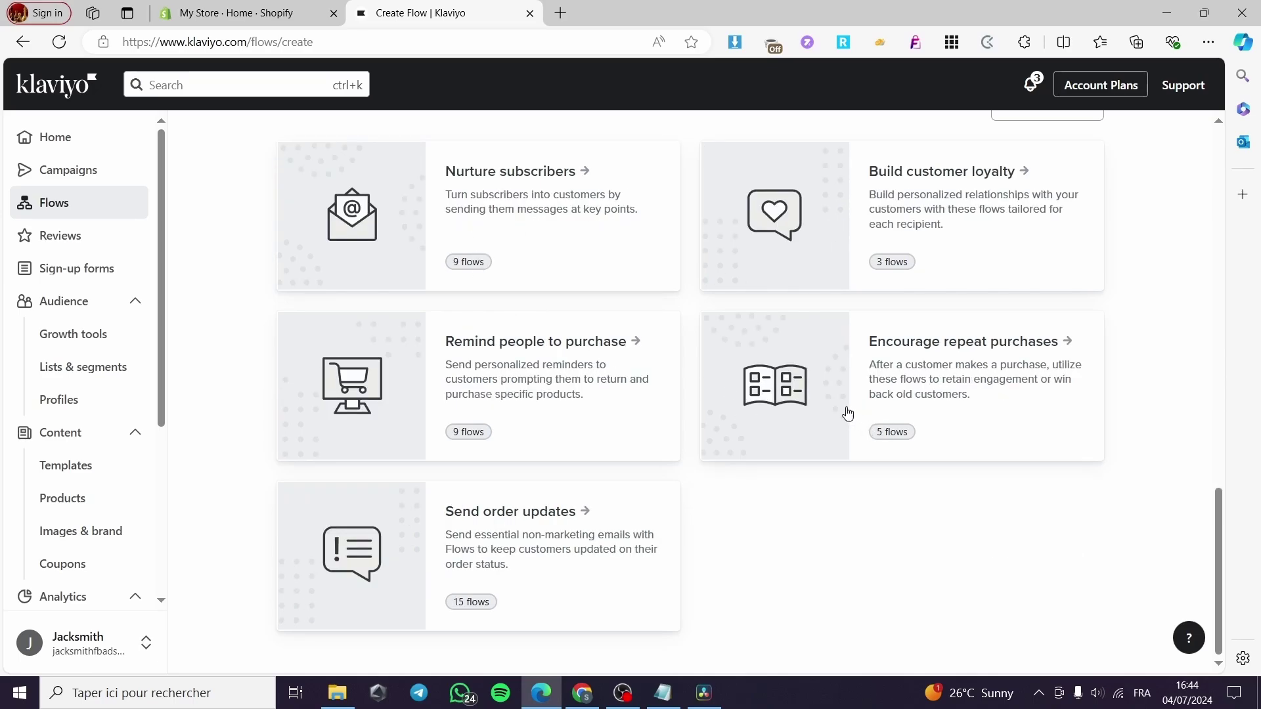
scroll(577, 360, "up", 4)
scroll(529, 431, "down", 2)
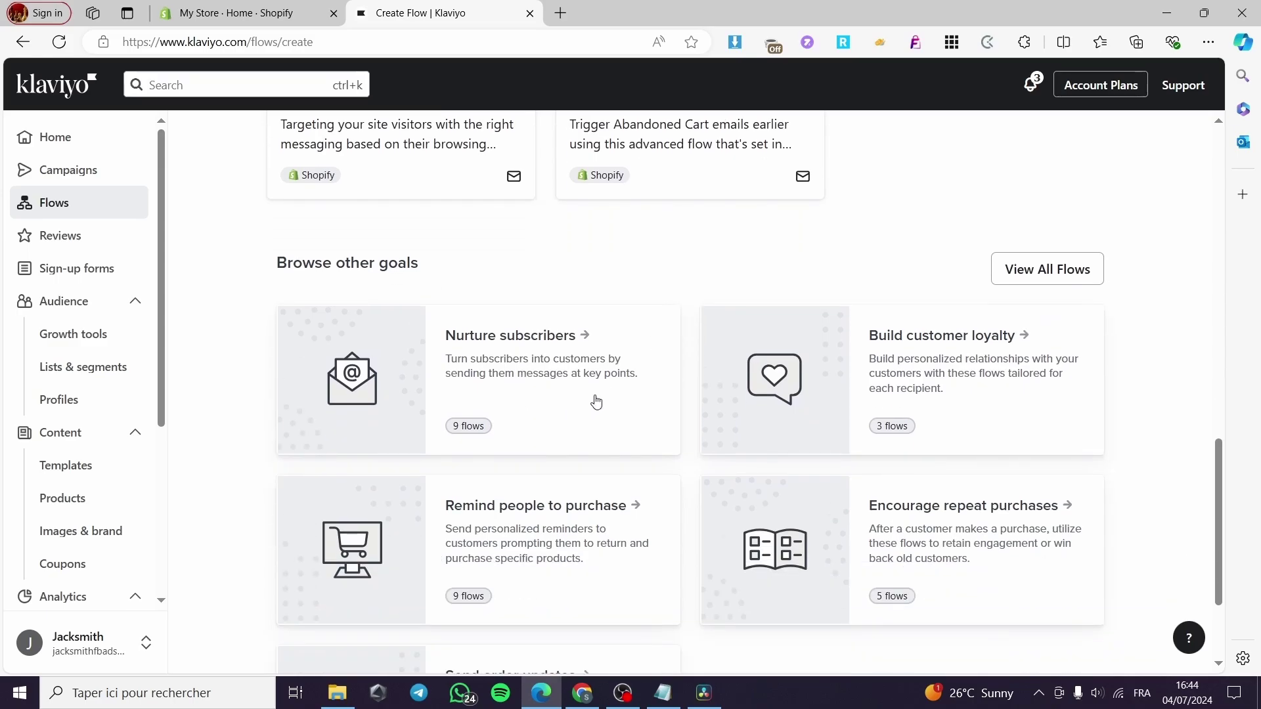
scroll(597, 403, "up", 10)
scroll(569, 418, "up", 4)
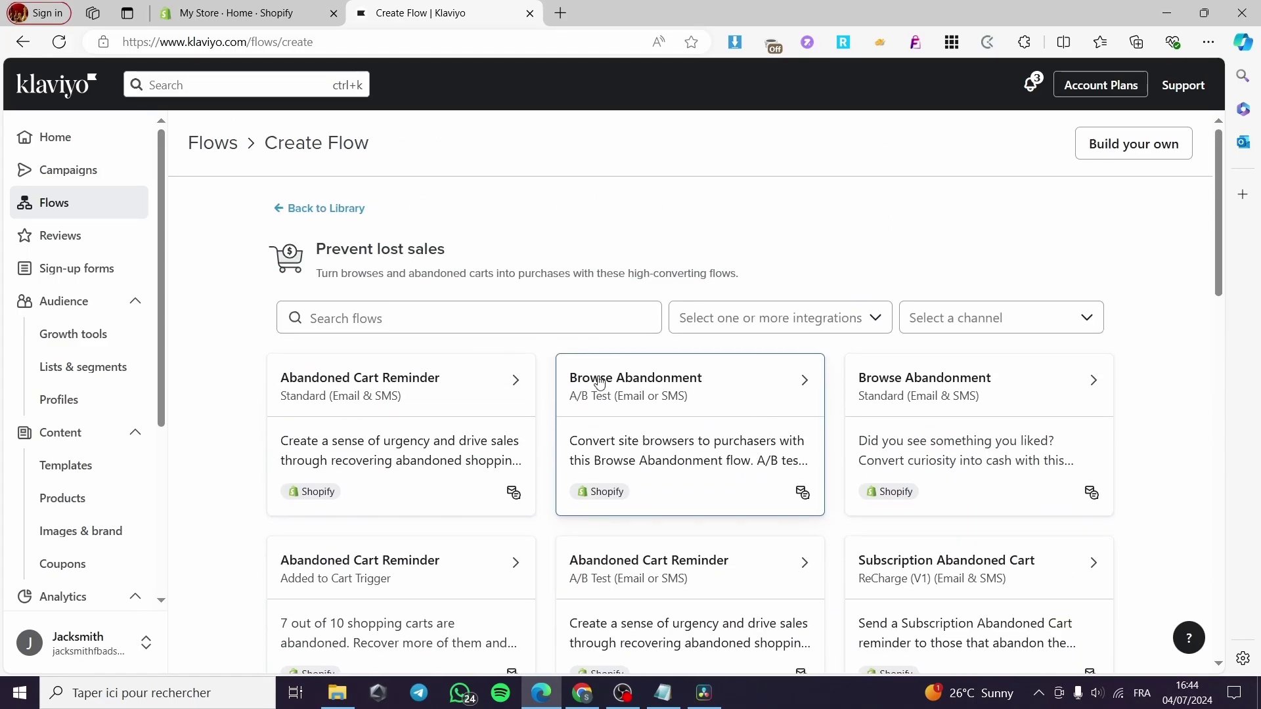
scroll(521, 402, "down", 3)
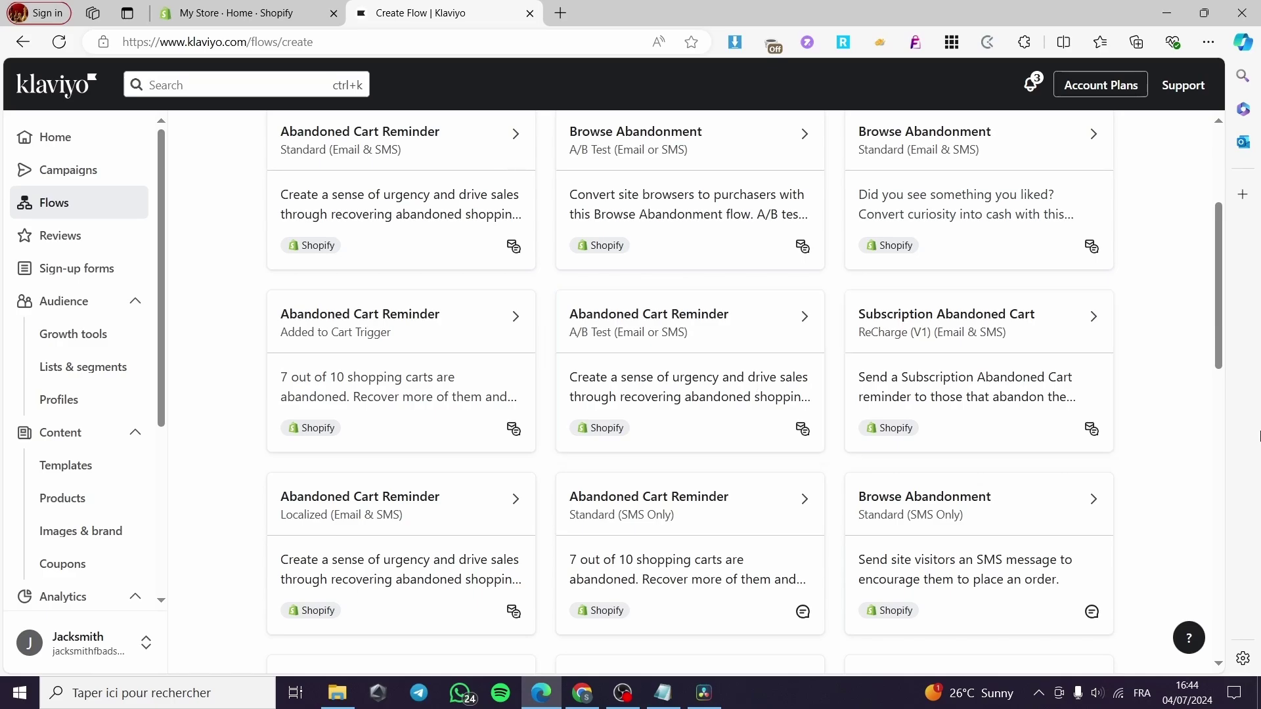
scroll(821, 522, "up", 4)
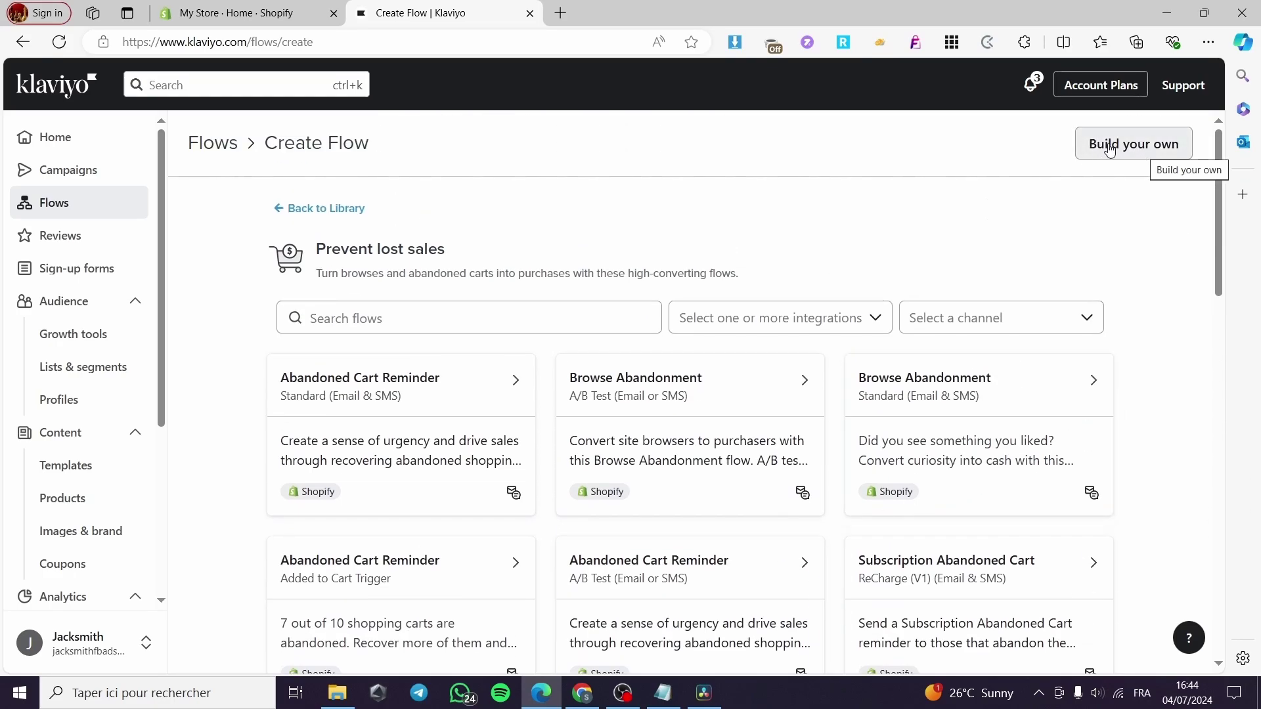
Build a custom flow from scratch named "lost cart" with the Email tag
left_click(1165, 149)
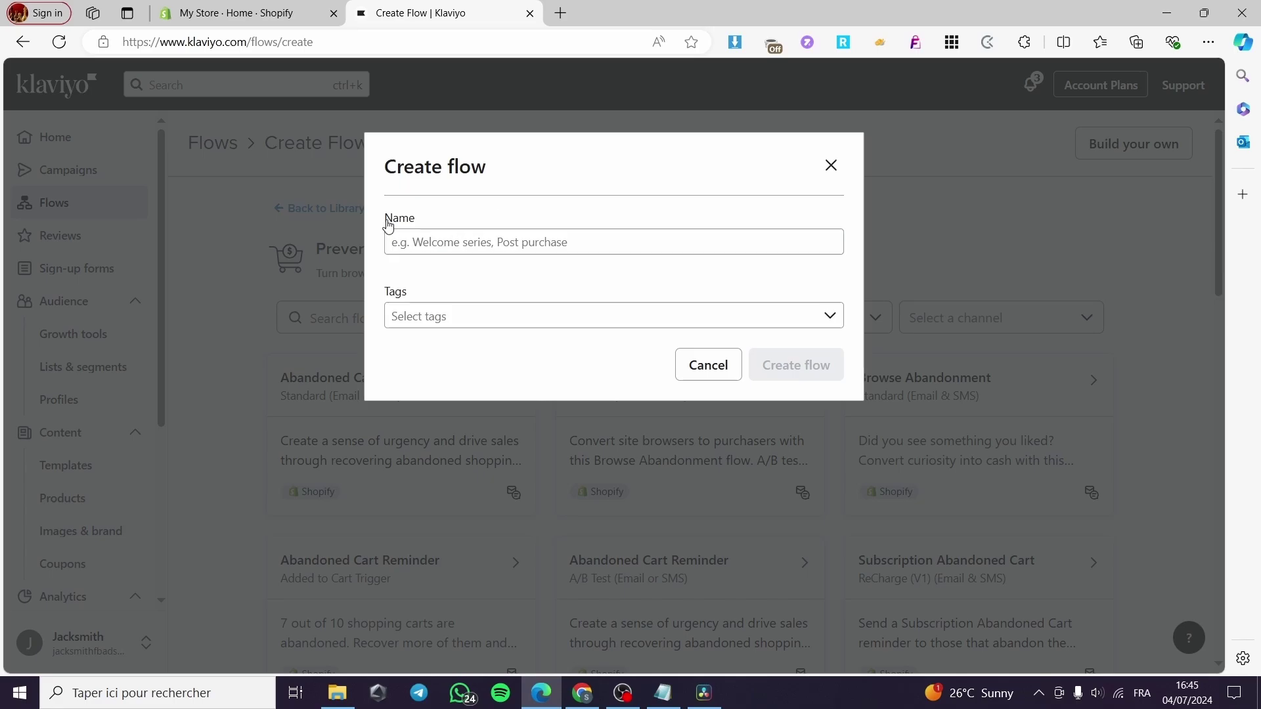
left_click(552, 247)
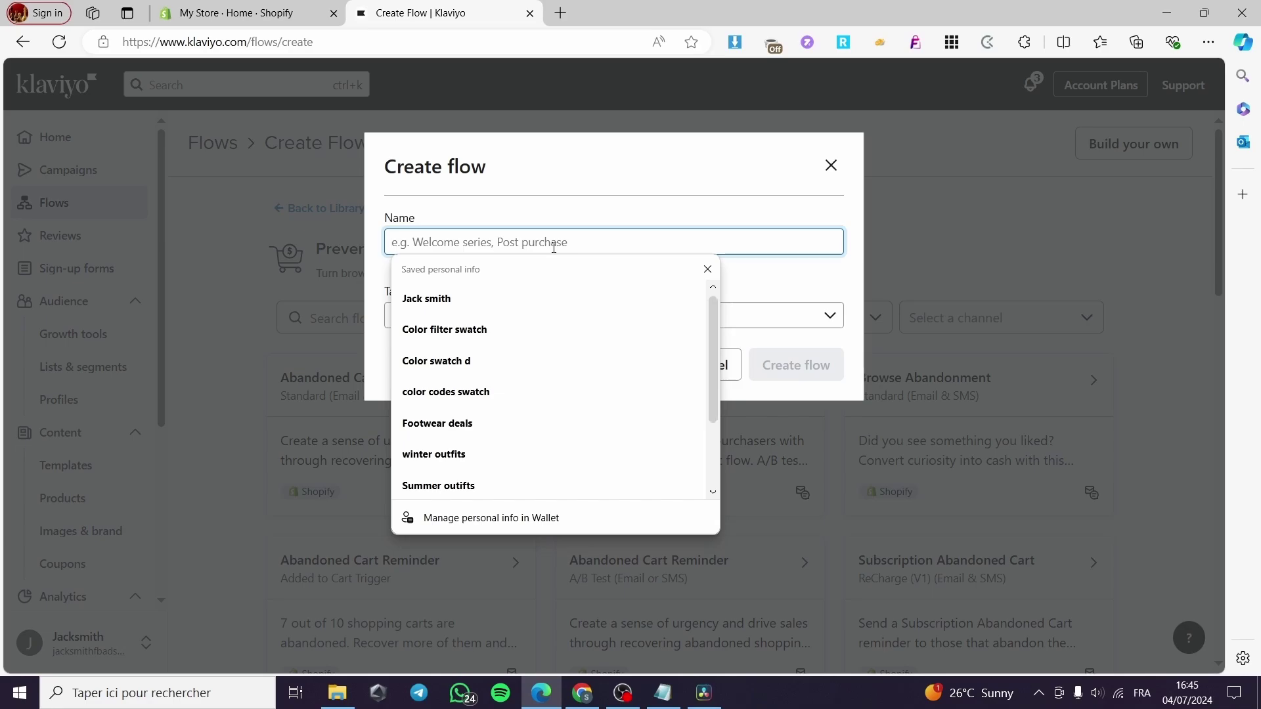
type("lost")
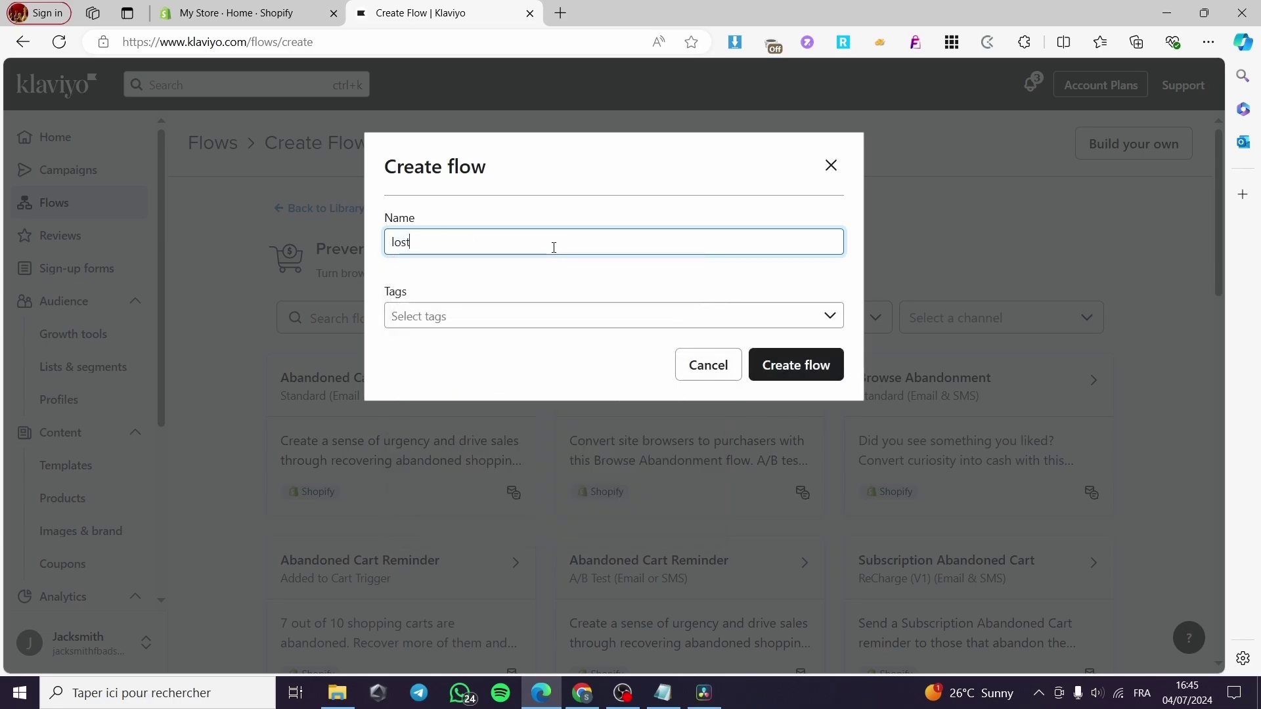
type(" cart")
left_click(581, 321)
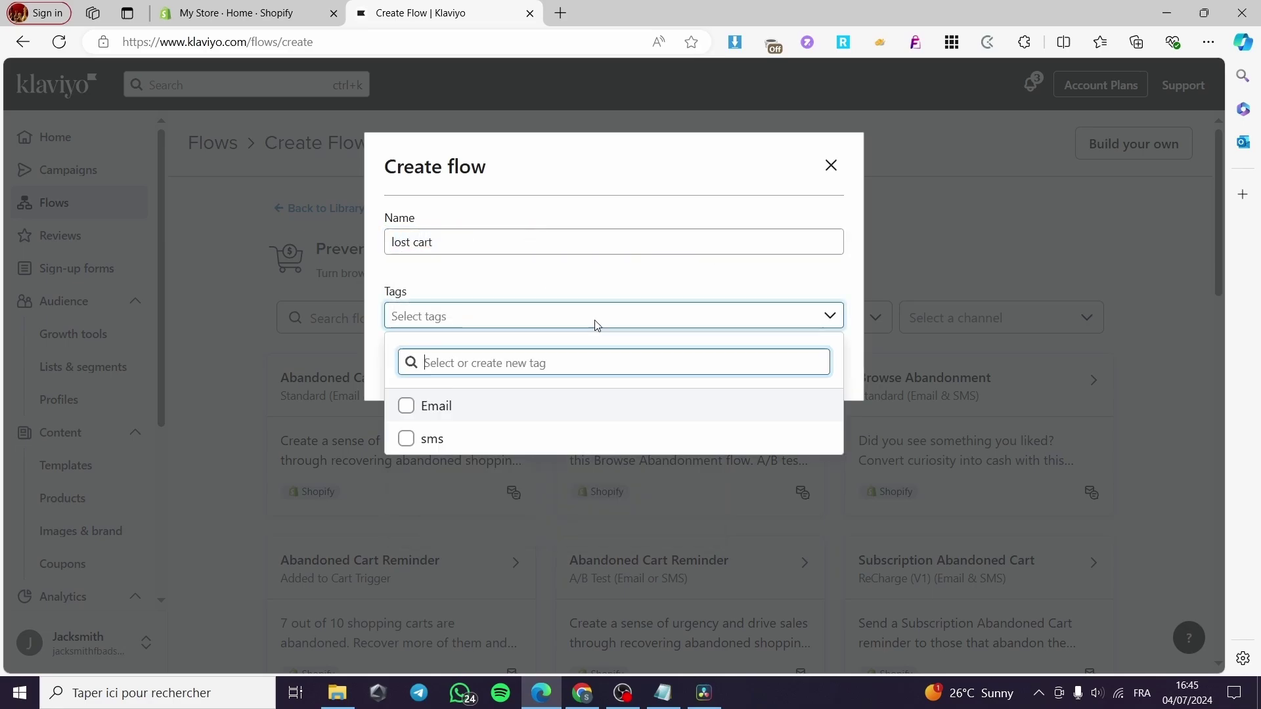
left_click(405, 409)
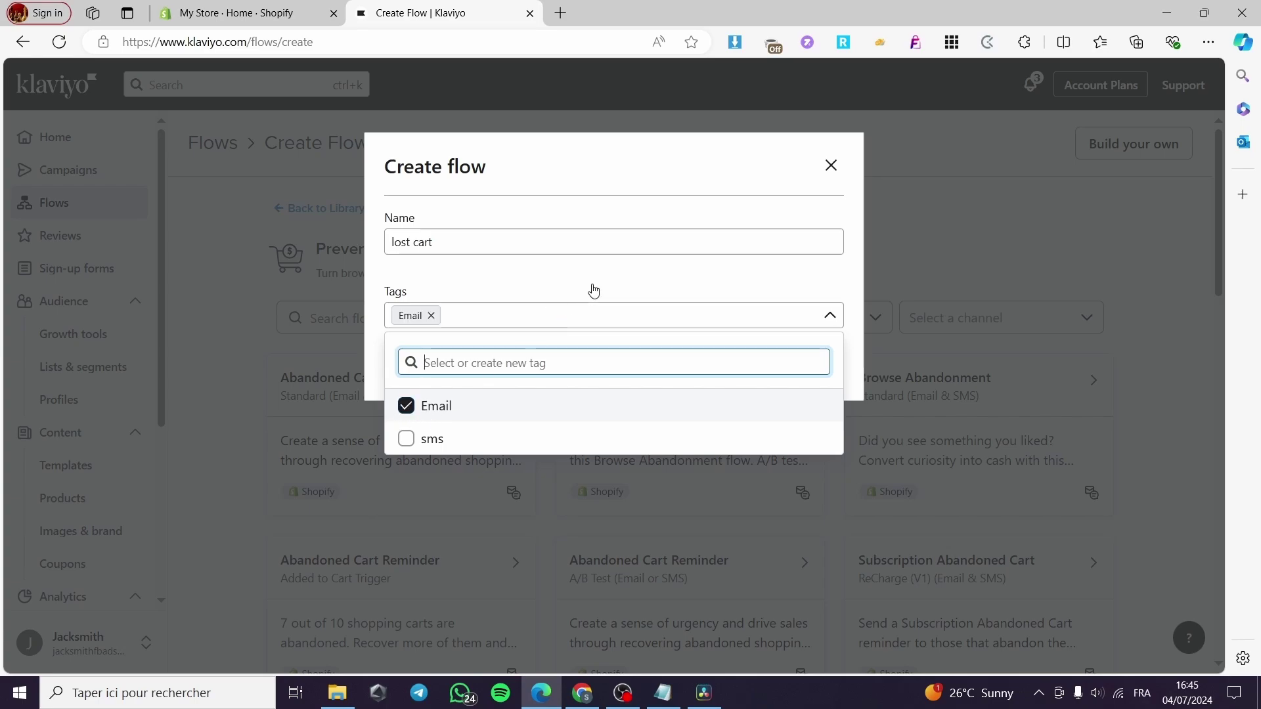
left_click(556, 277)
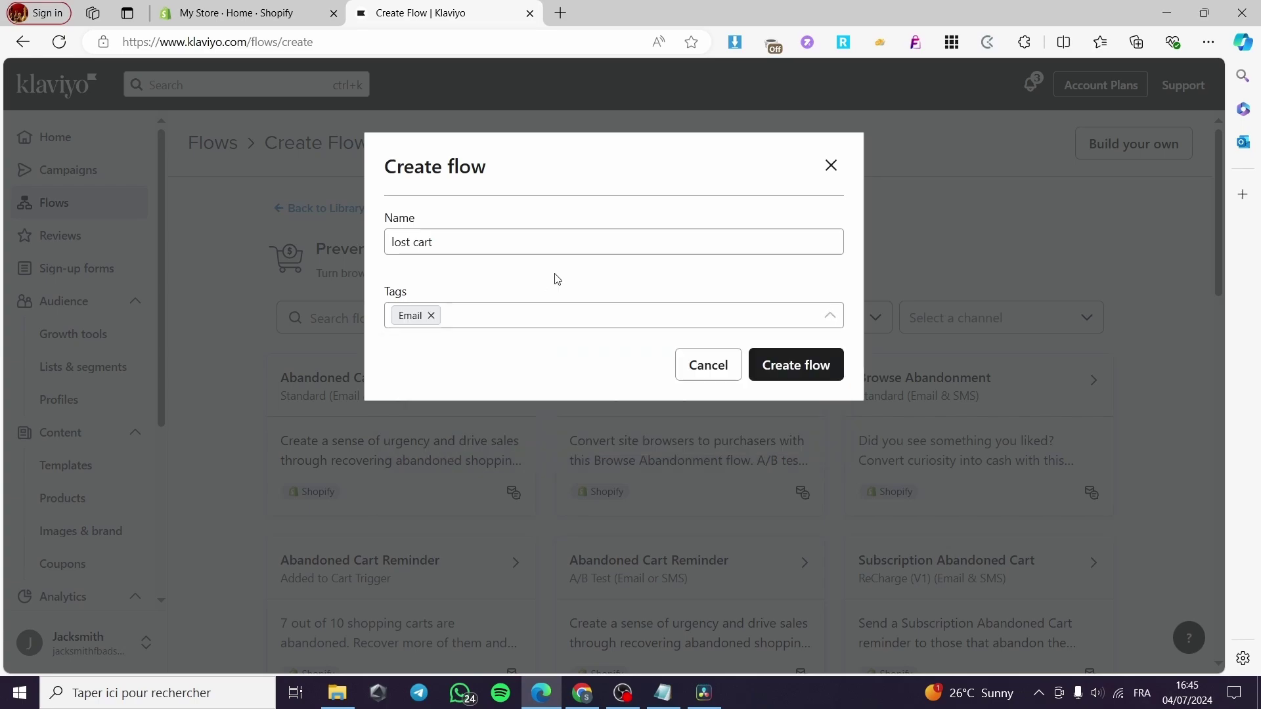
left_click(797, 376)
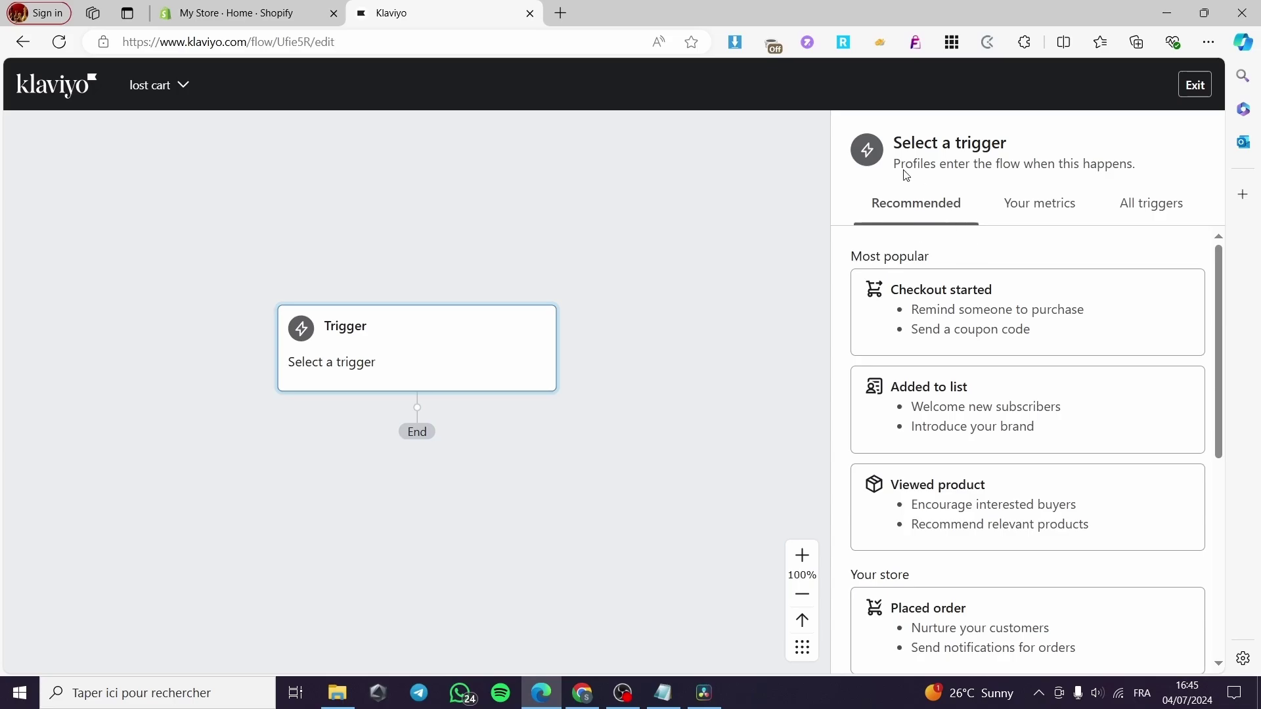
Set the flow's trigger to the Checkout Started metric from the Shopify integration
scroll(1007, 402, "down", 6)
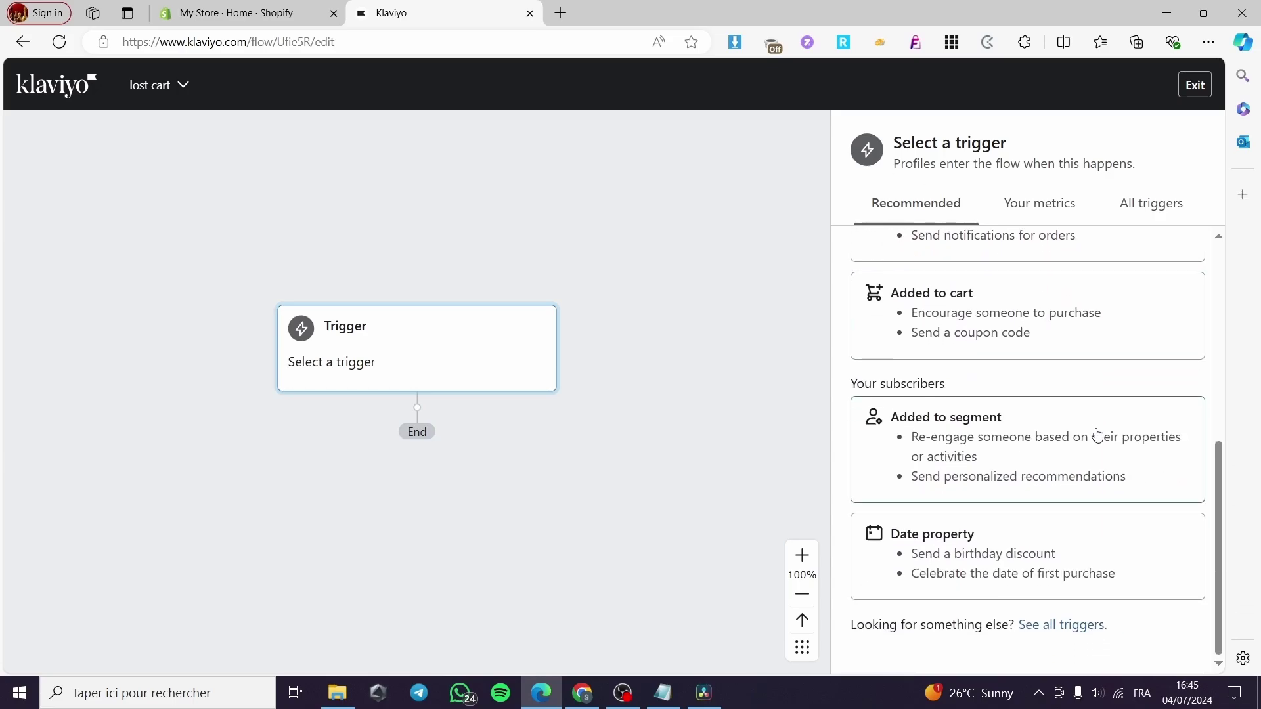
left_click(1062, 625)
scroll(1051, 506, "up", 1)
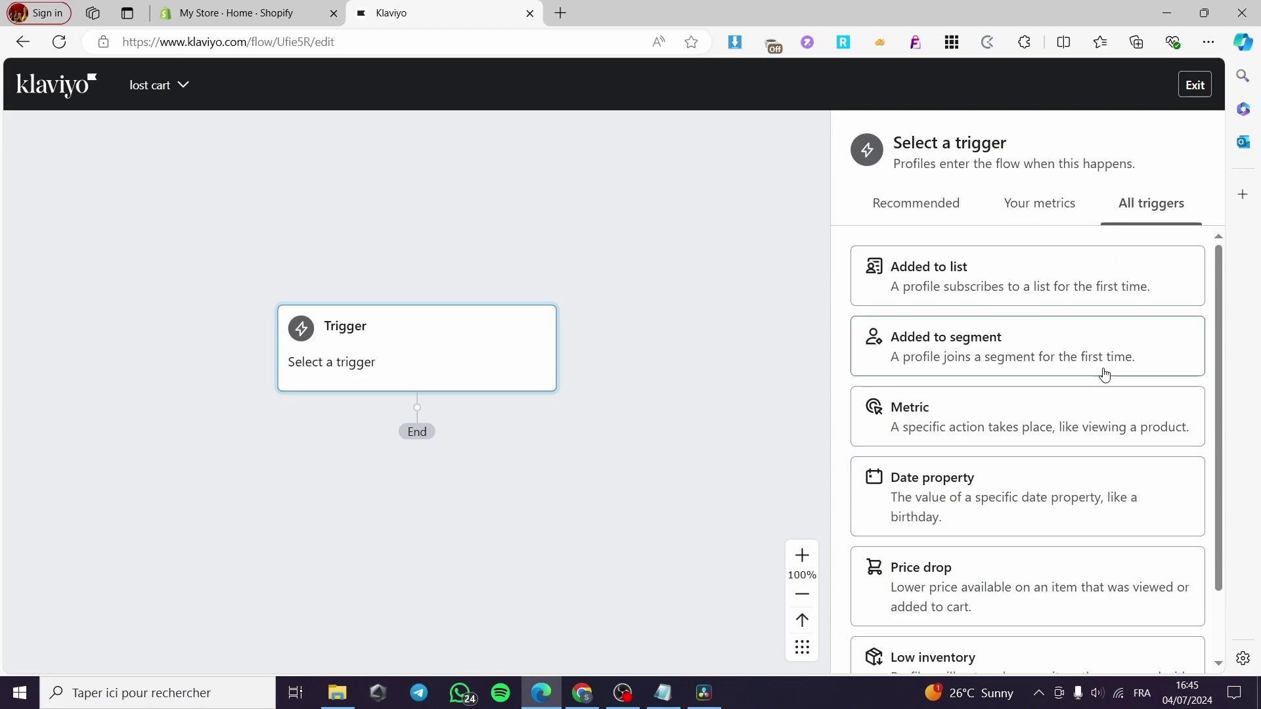
left_click(1059, 219)
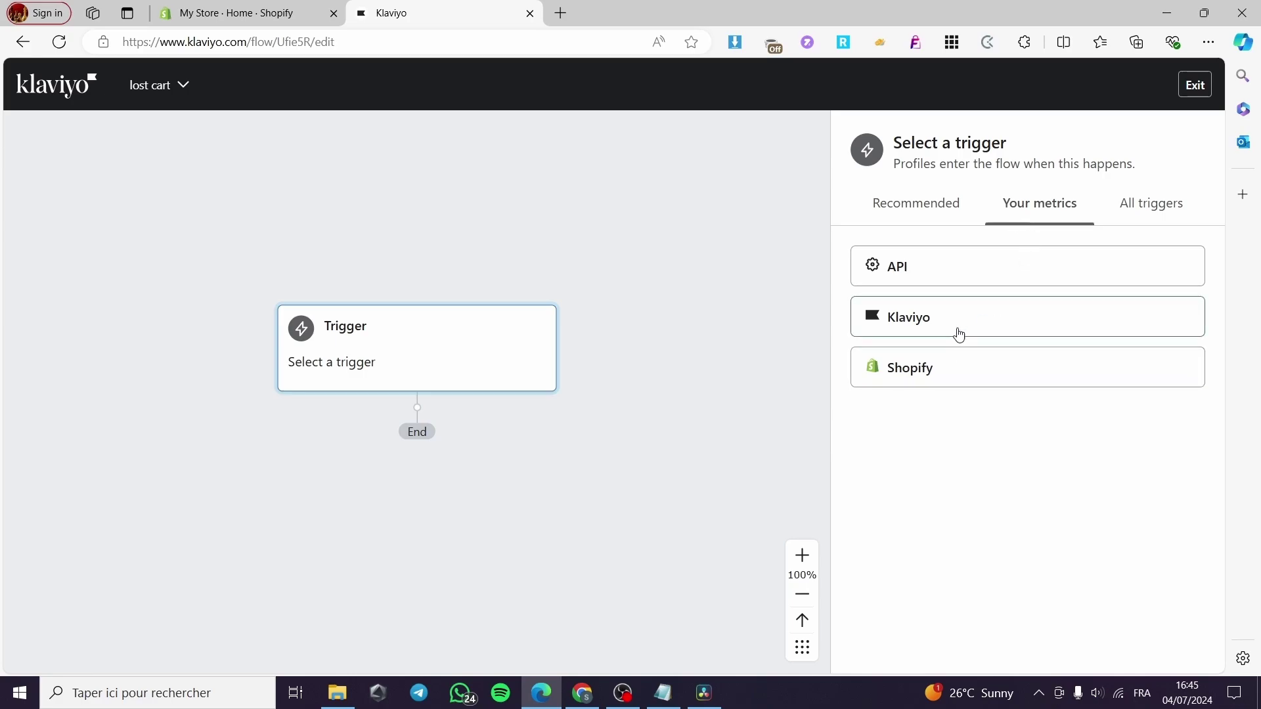
left_click(954, 372)
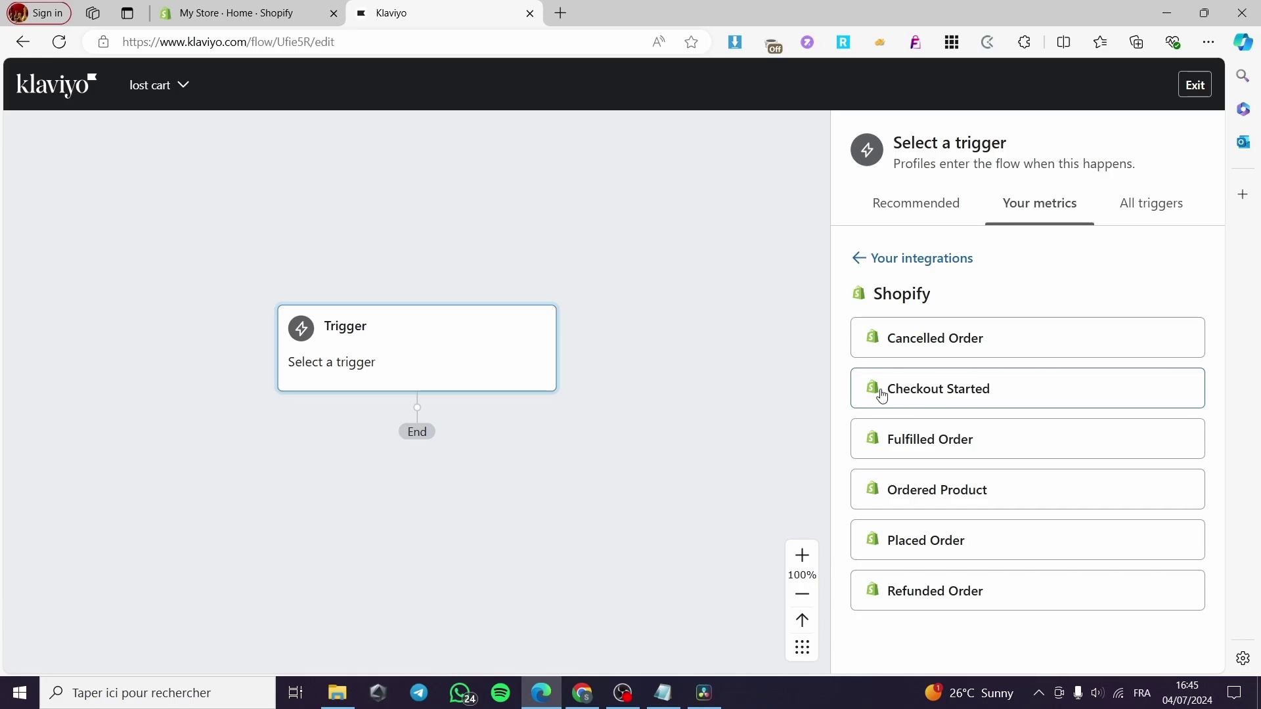
left_click(979, 401)
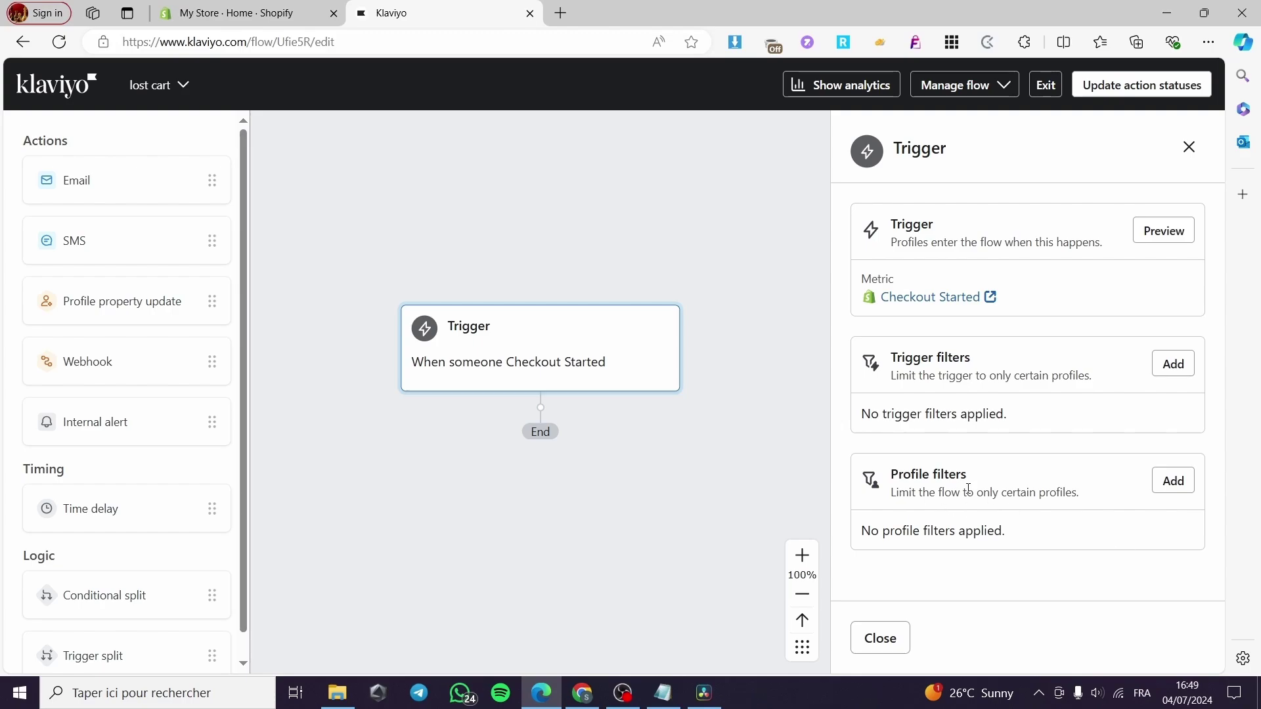
Add a profile filter on what someone has done (or not done), using the Shopify Checkout Started metric
left_click(1170, 484)
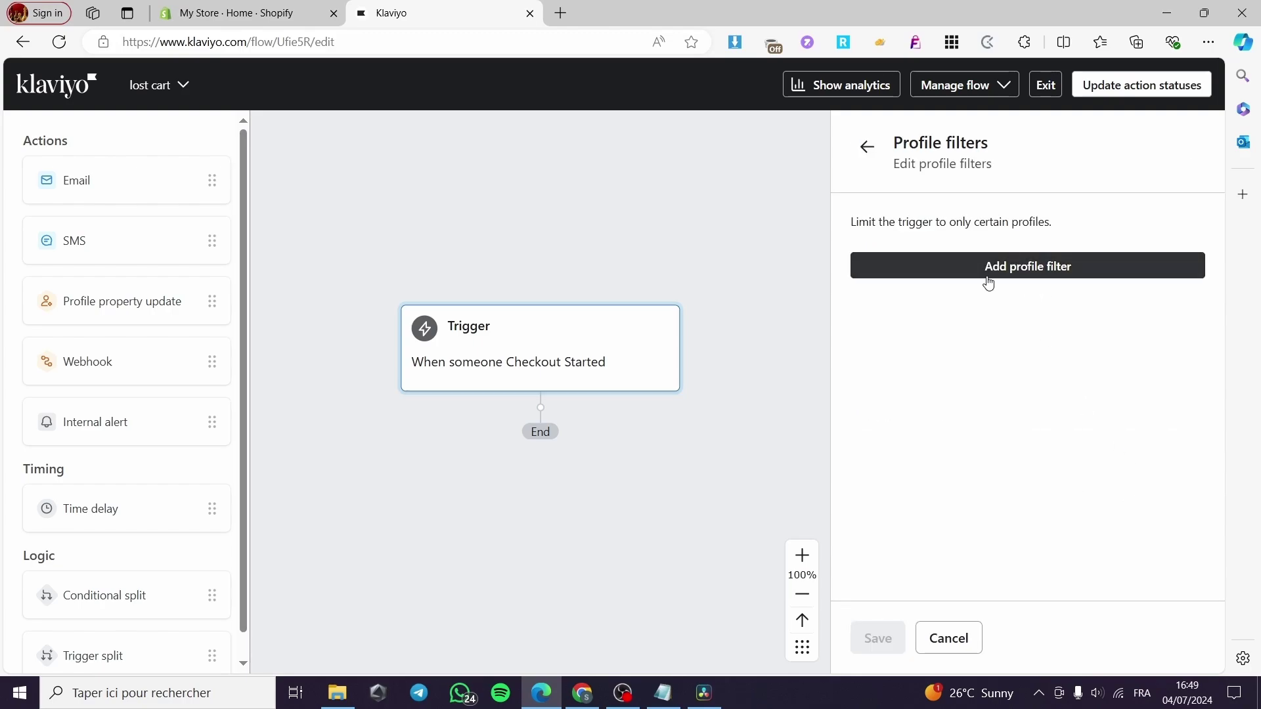
left_click(1098, 274)
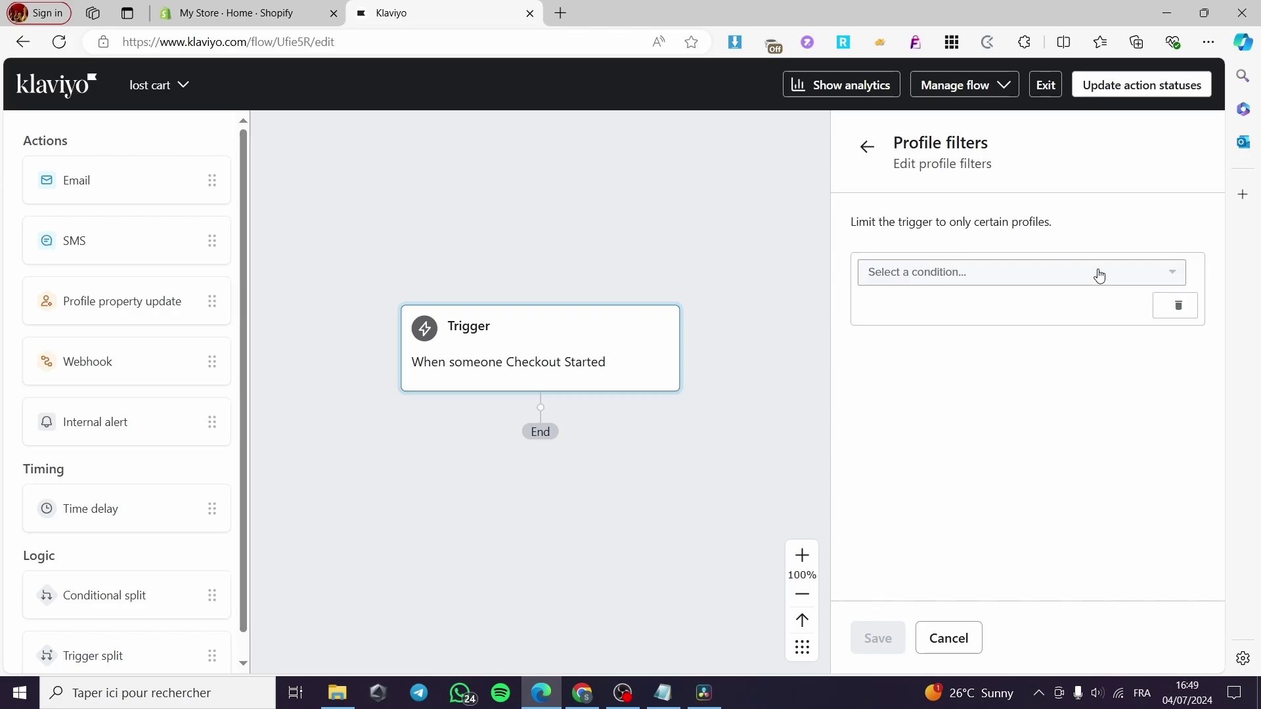
left_click(1014, 279)
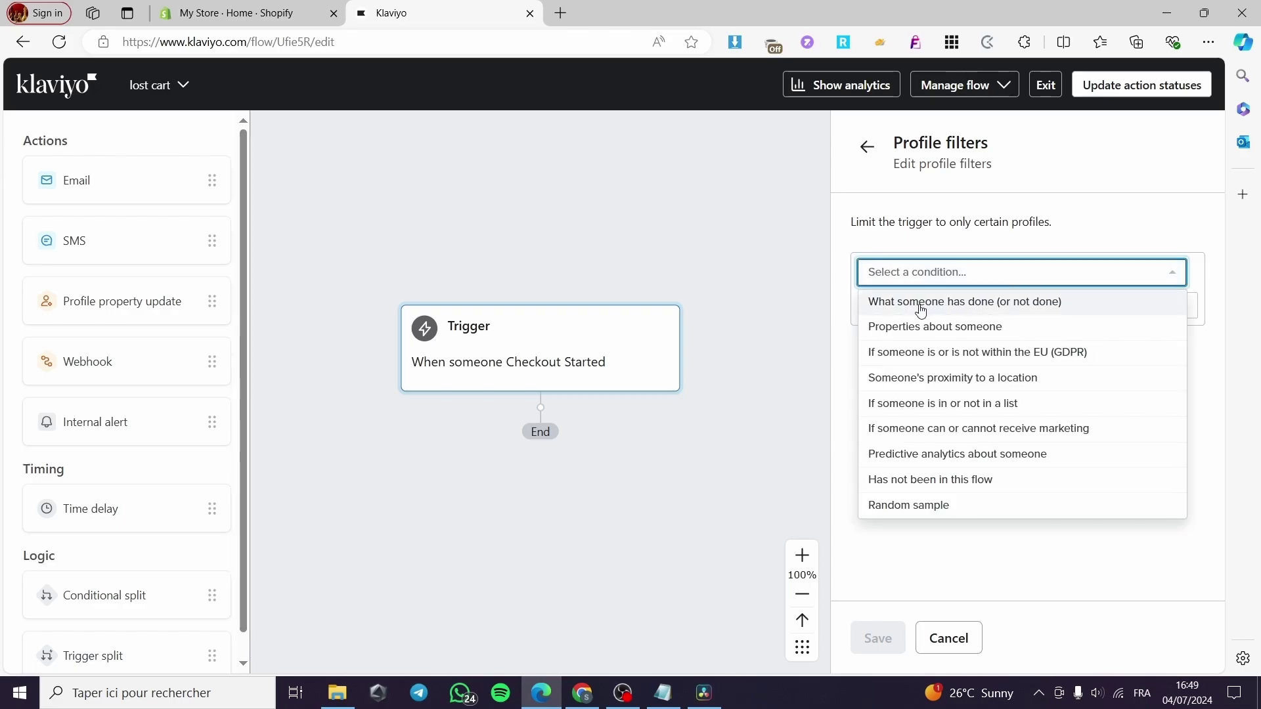
left_click(1007, 306)
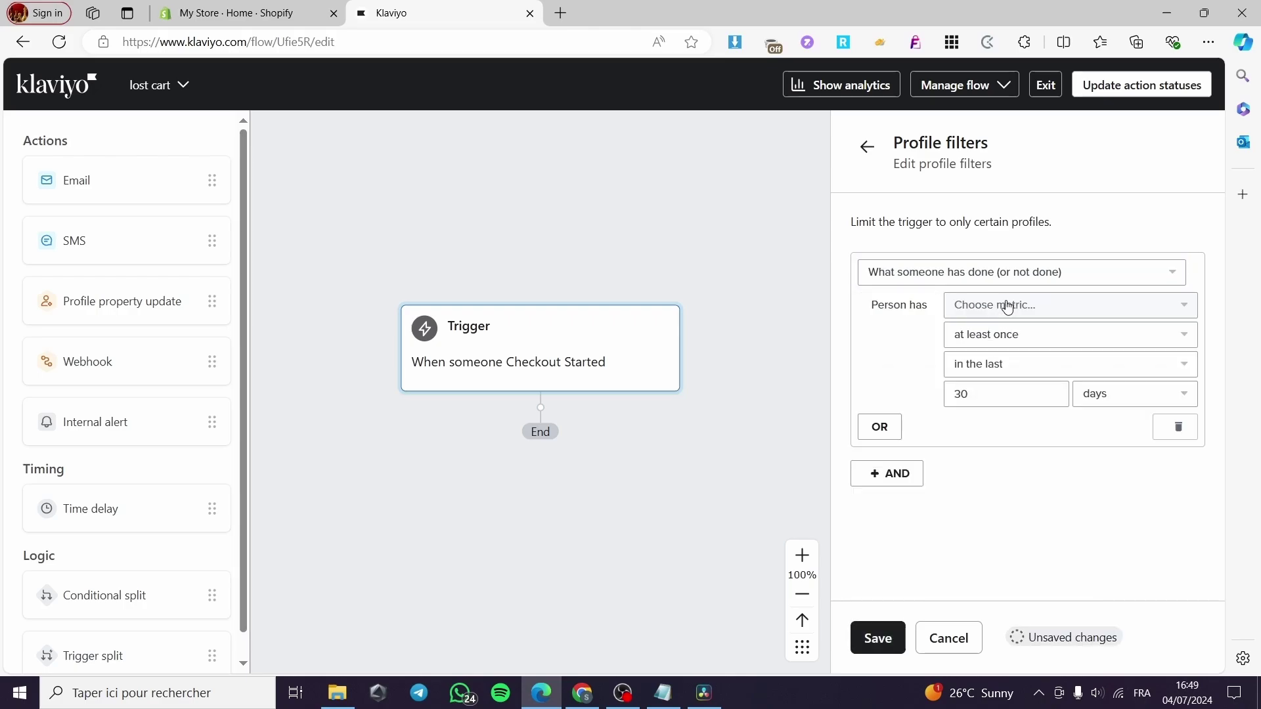
left_click(1037, 313)
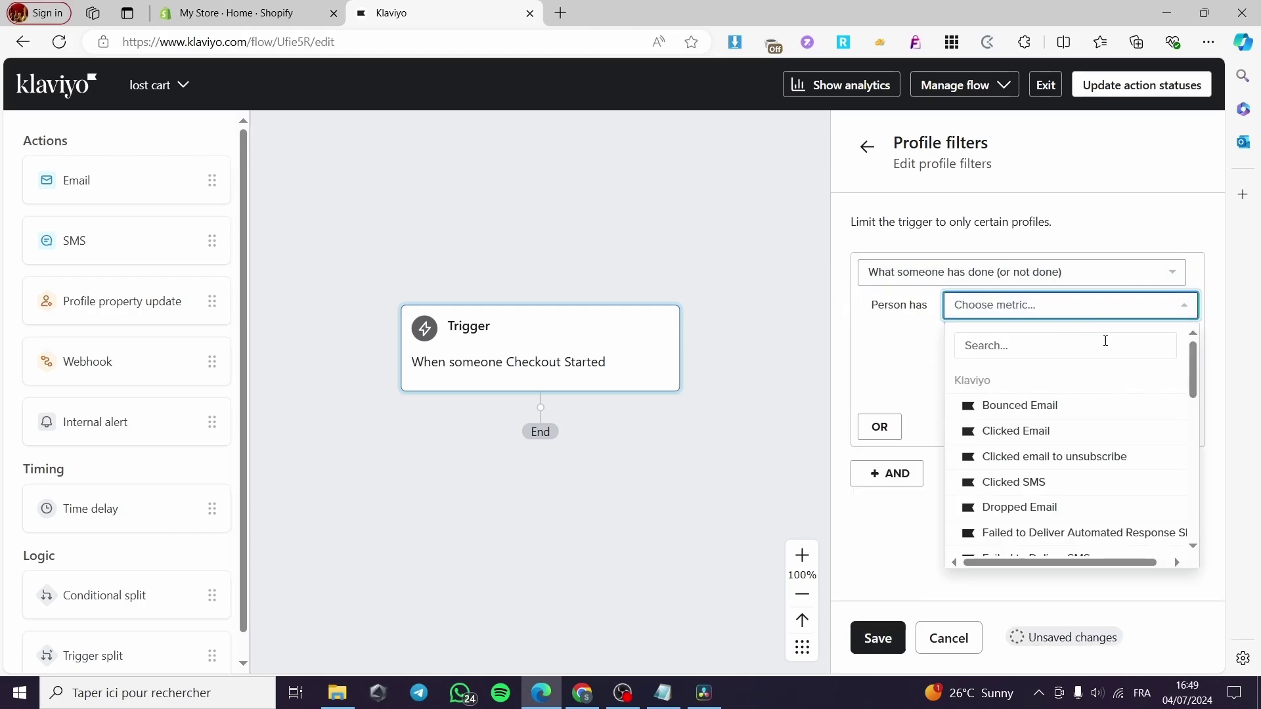
scroll(1108, 355, "down", 10)
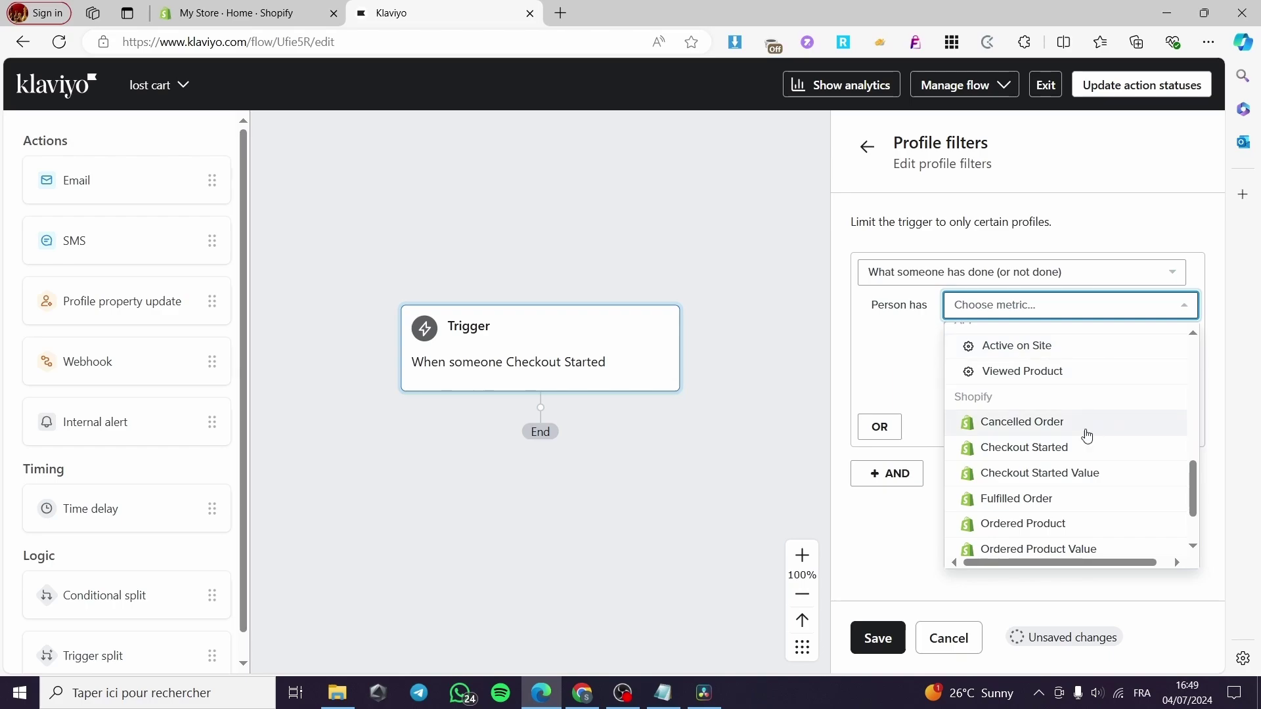
left_click(1043, 450)
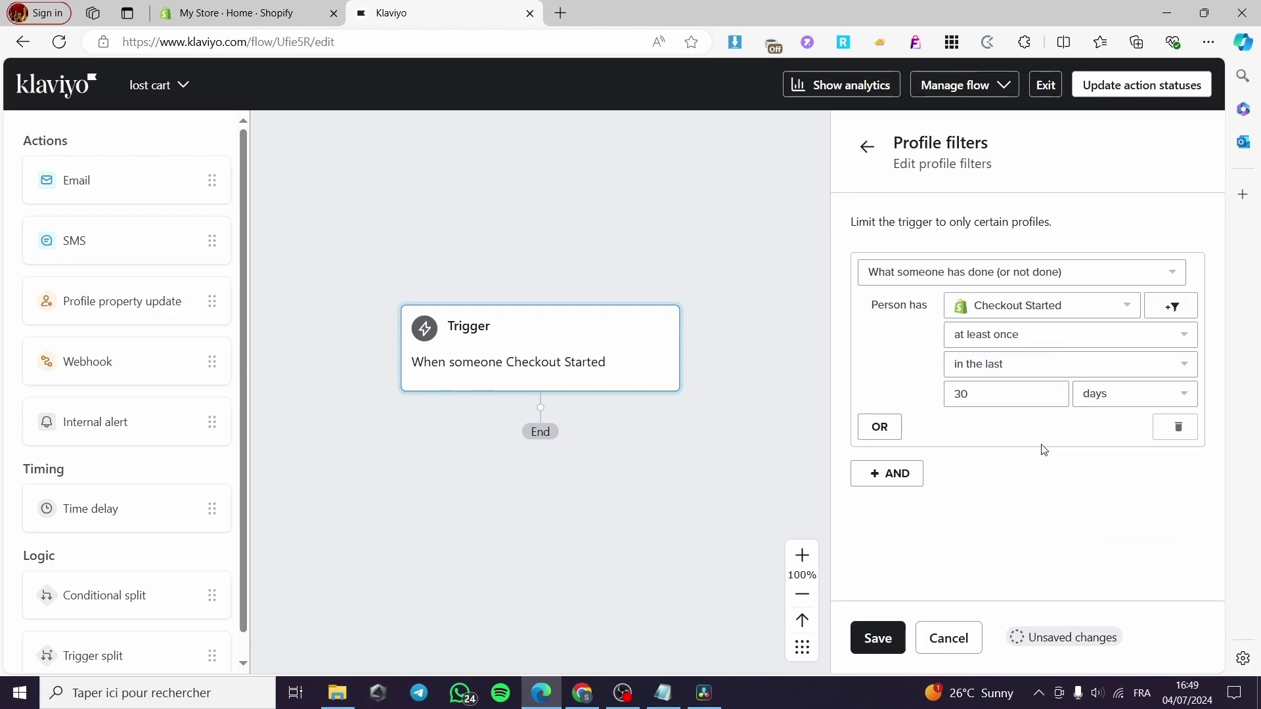
Set the Checkout Started filter condition to zero times since starting this flow
left_click(1043, 343)
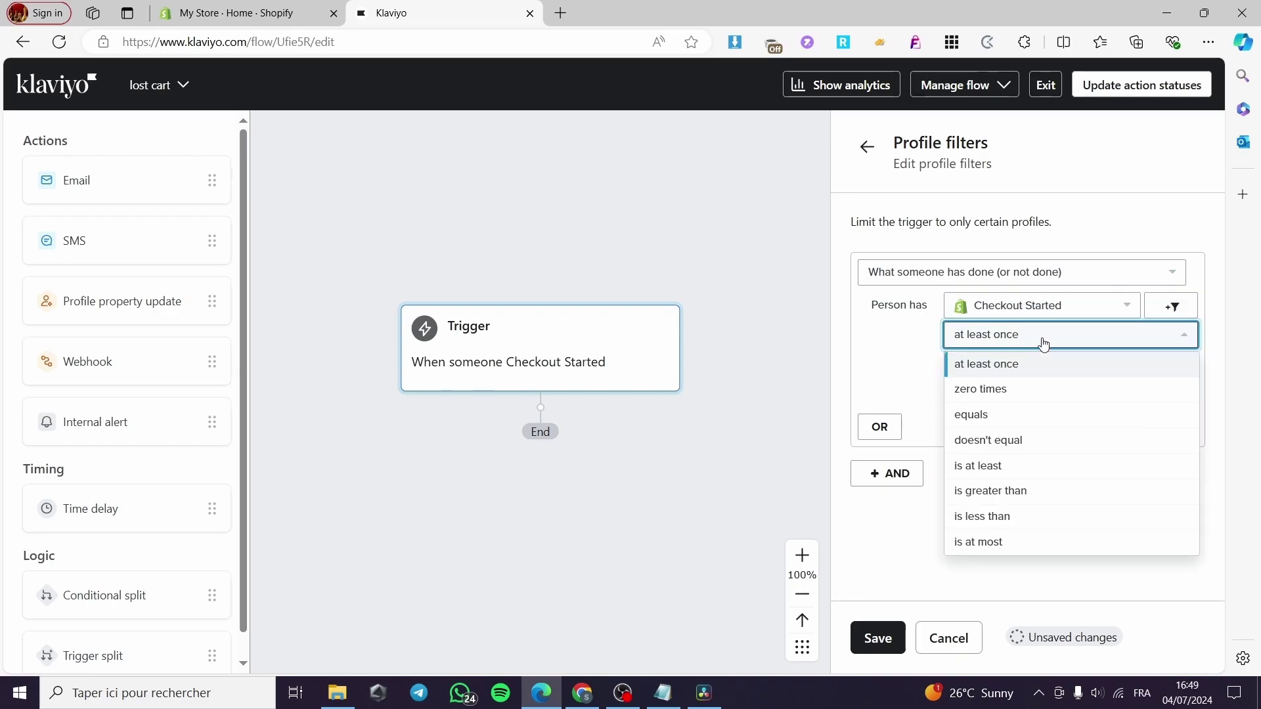
left_click(1022, 390)
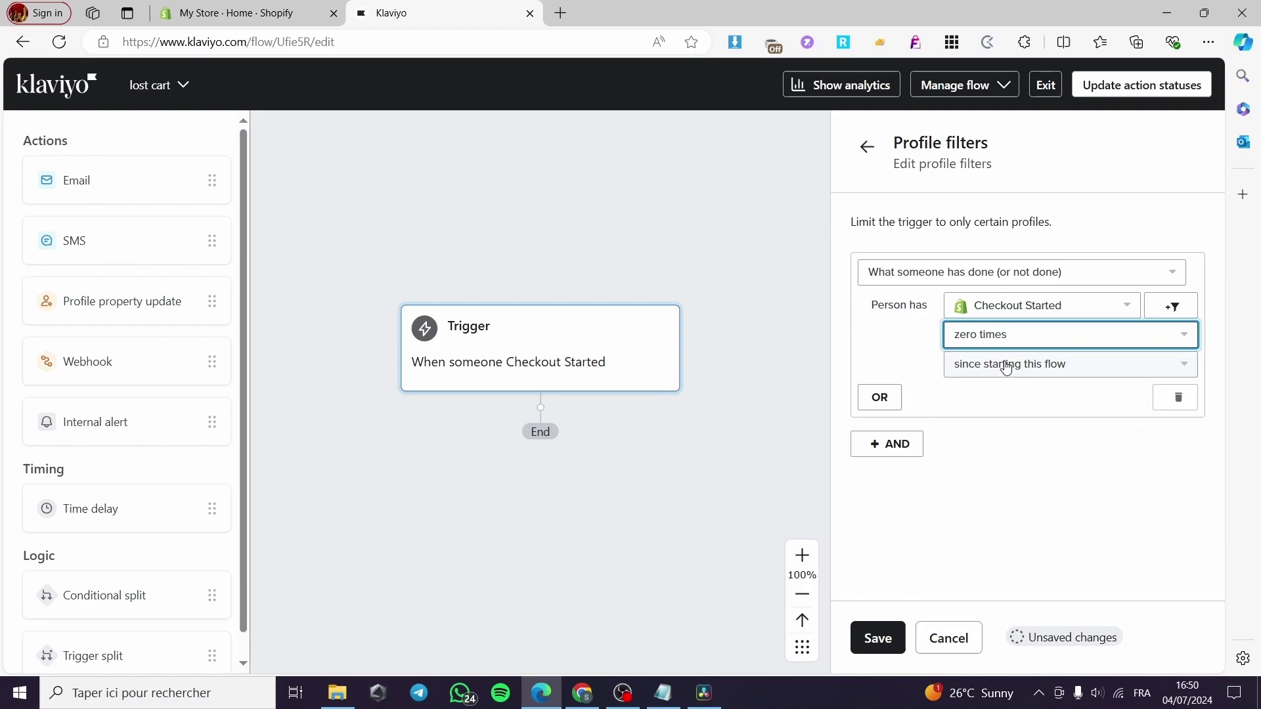
left_click(1006, 365)
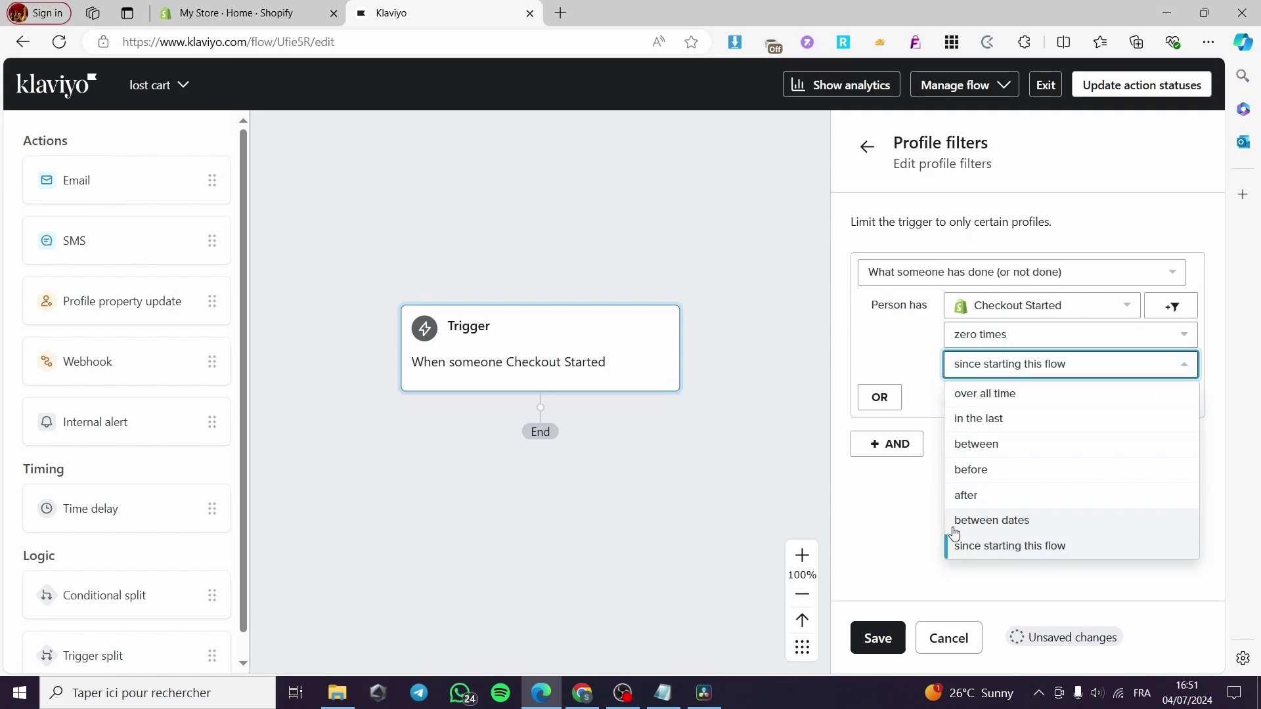
left_click(1041, 355)
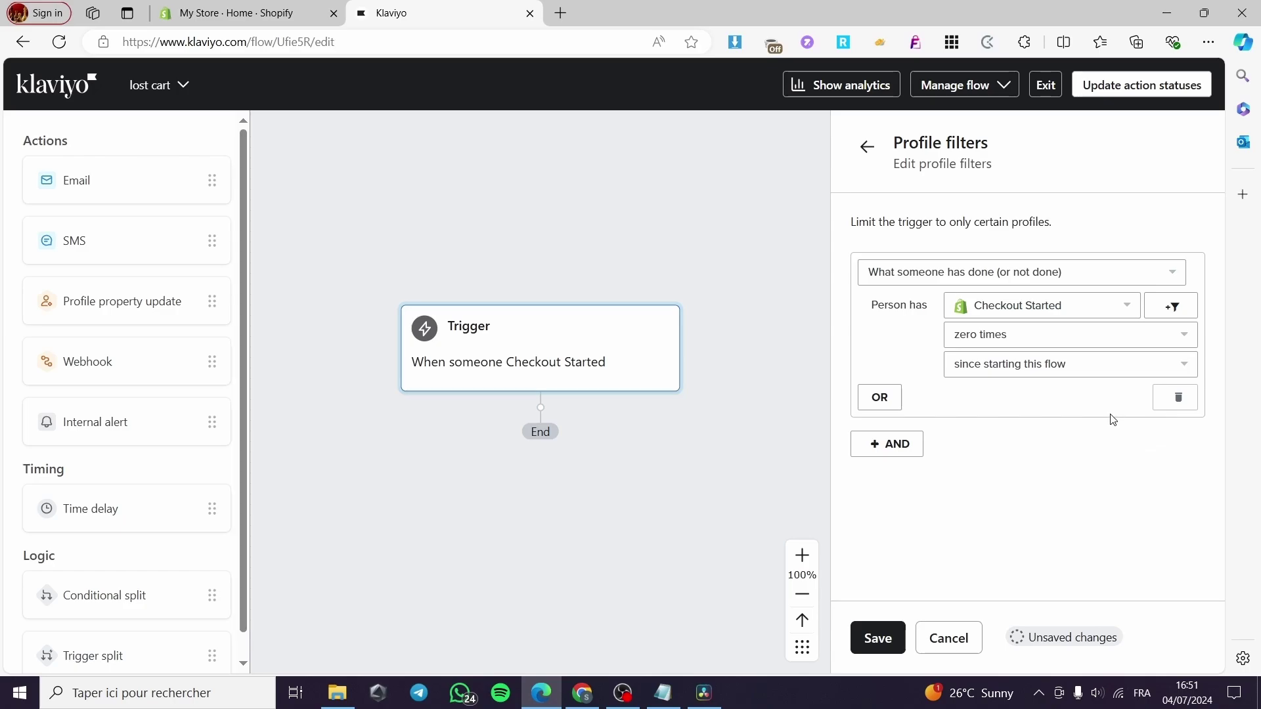
Add an AND condition on what someone has done (or not done), using the Shopify Placed Order metric
left_click(899, 449)
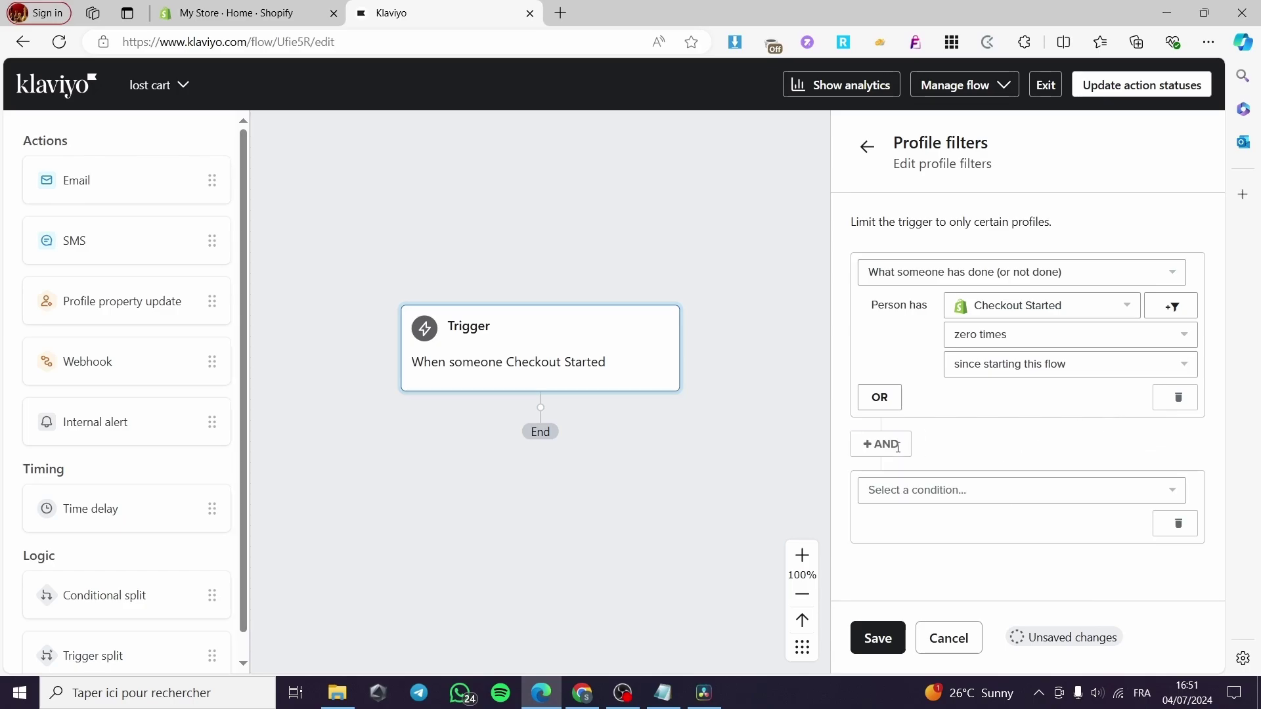
left_click(991, 497)
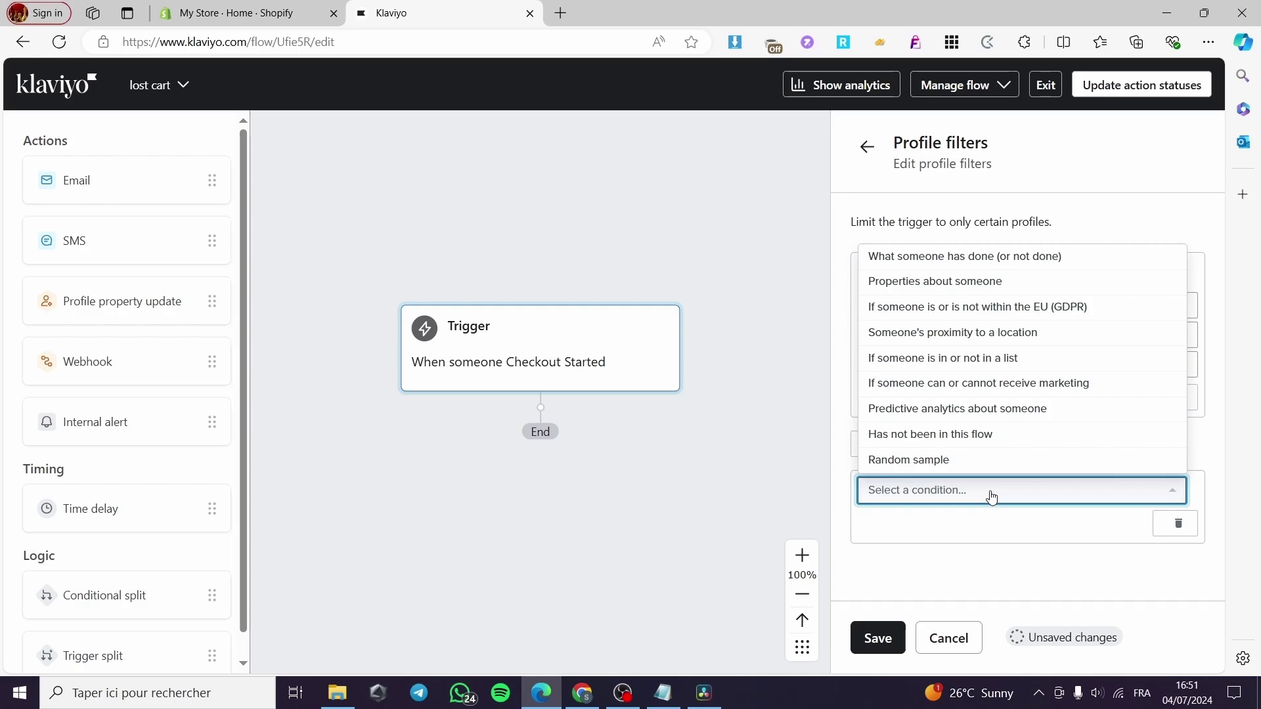
left_click(1032, 262)
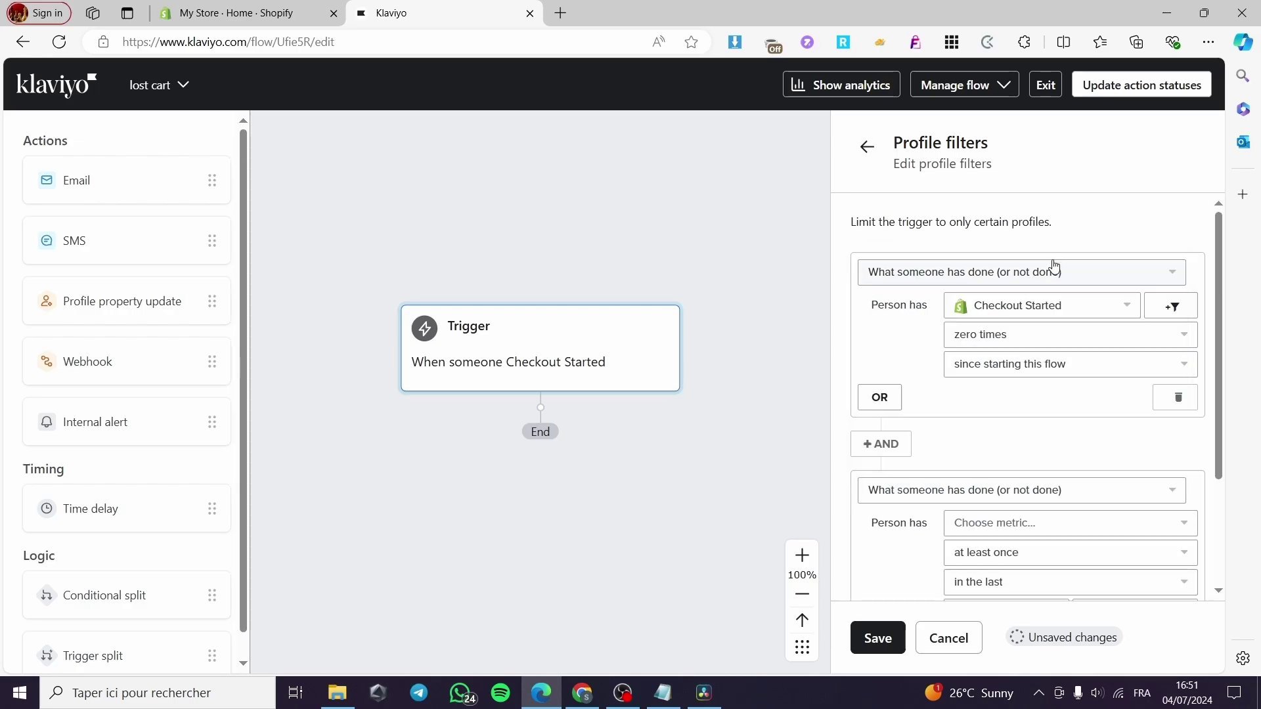
scroll(1123, 437, "down", 3)
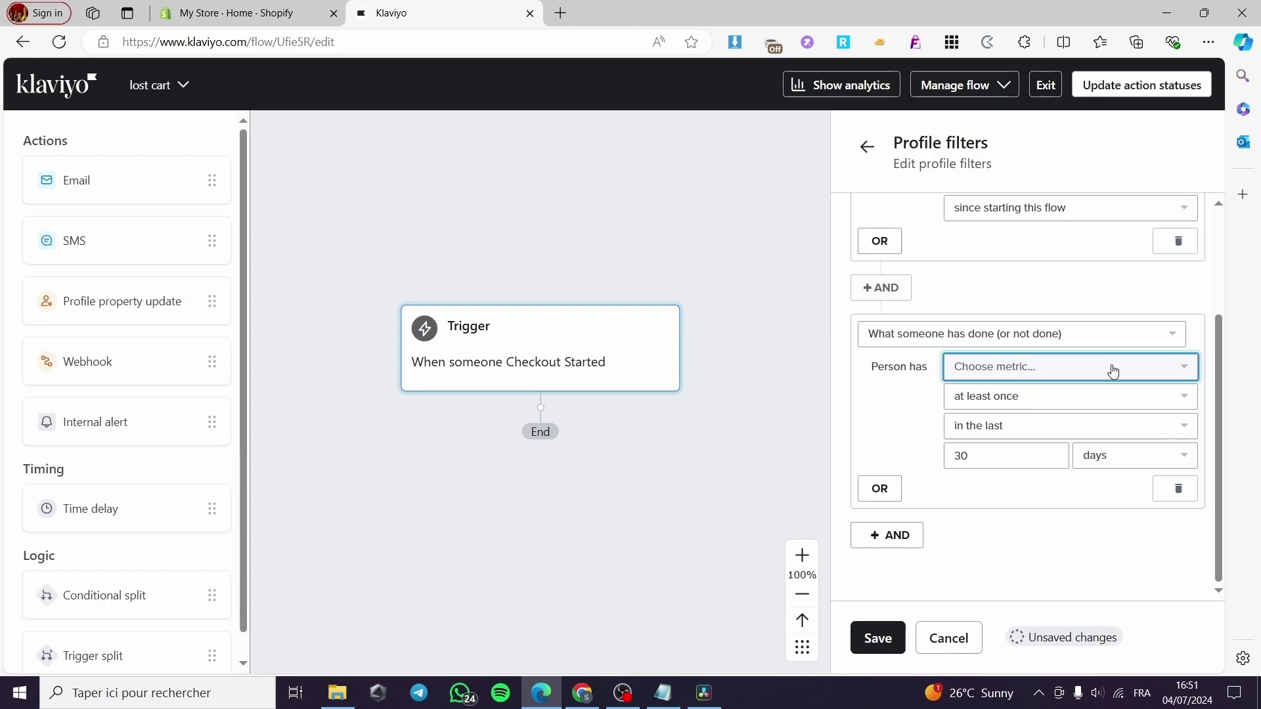
left_click(1112, 366)
scroll(1107, 433, "down", 10)
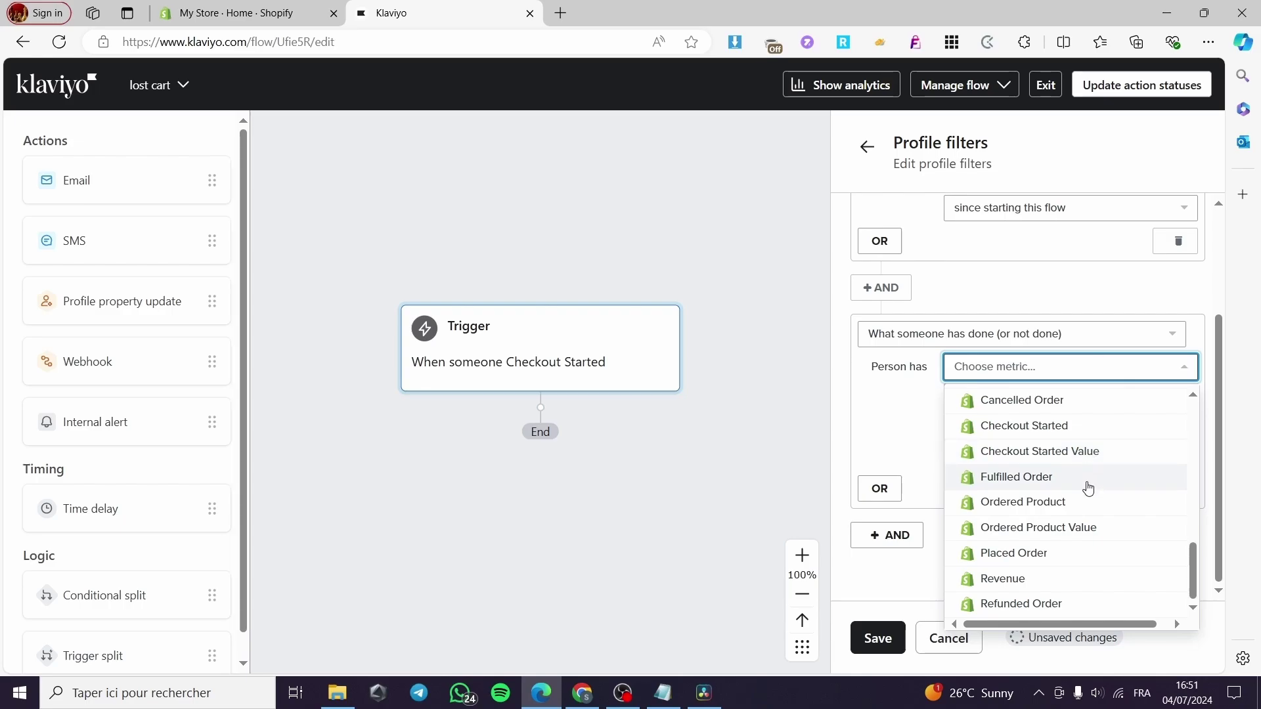
left_click(1043, 559)
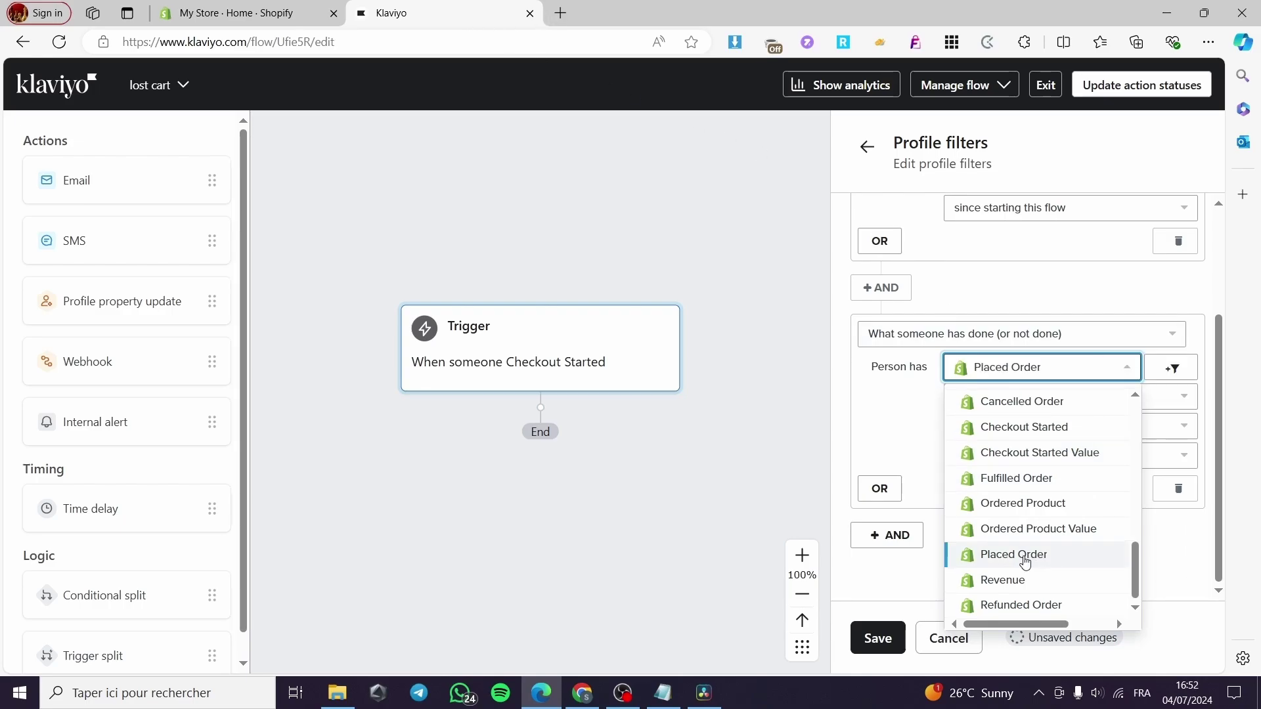
left_click(1024, 559)
Set the Placed Order filter condition to zero times since starting this flow
left_click(962, 409)
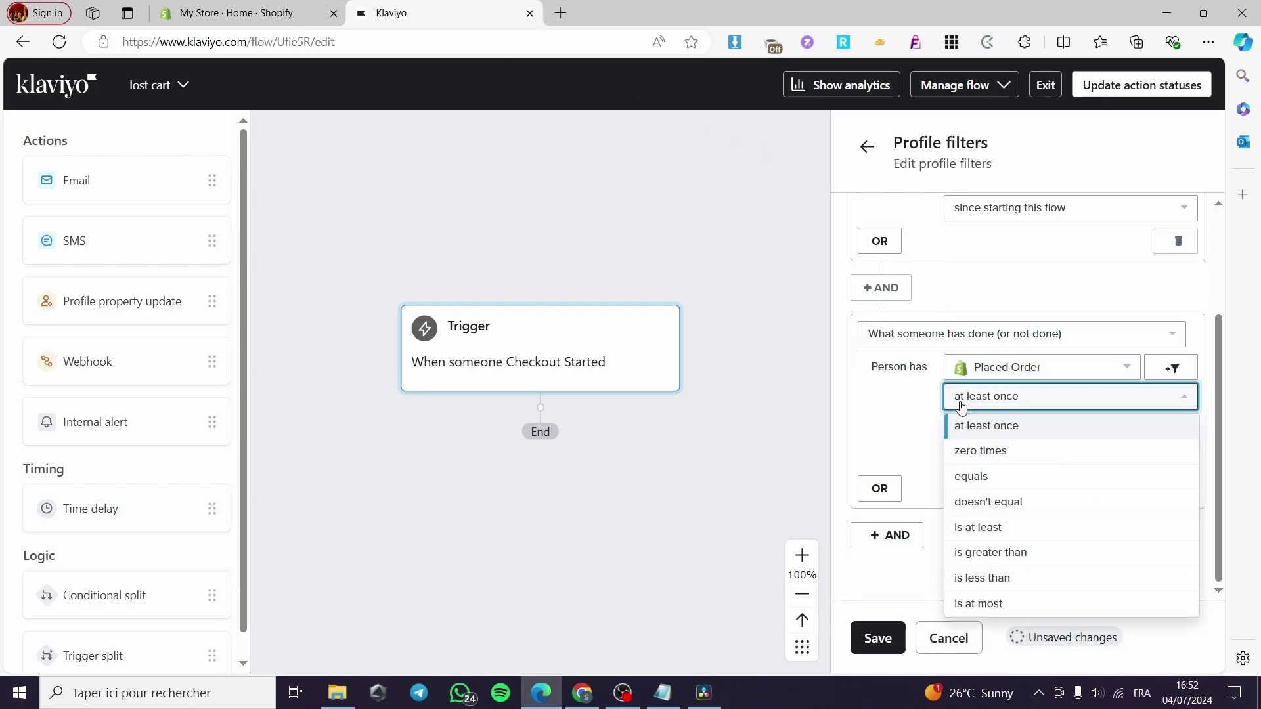
left_click(977, 453)
left_click(1039, 431)
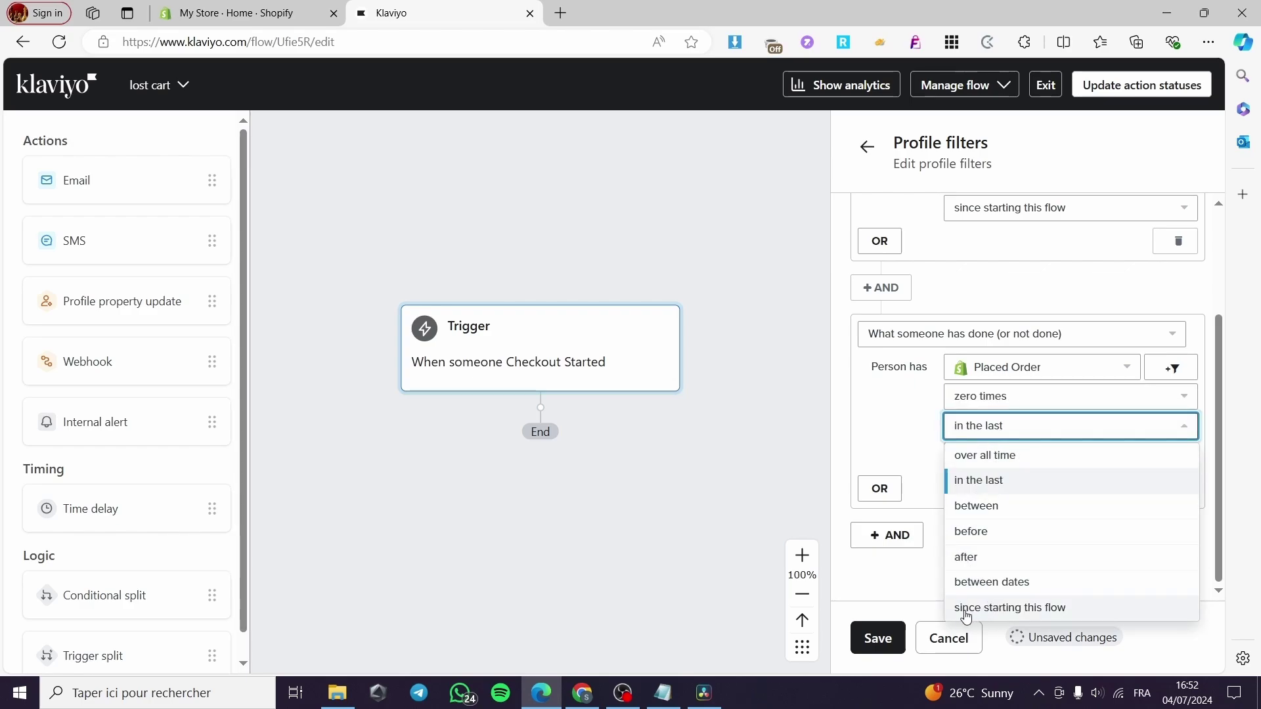
left_click(1073, 611)
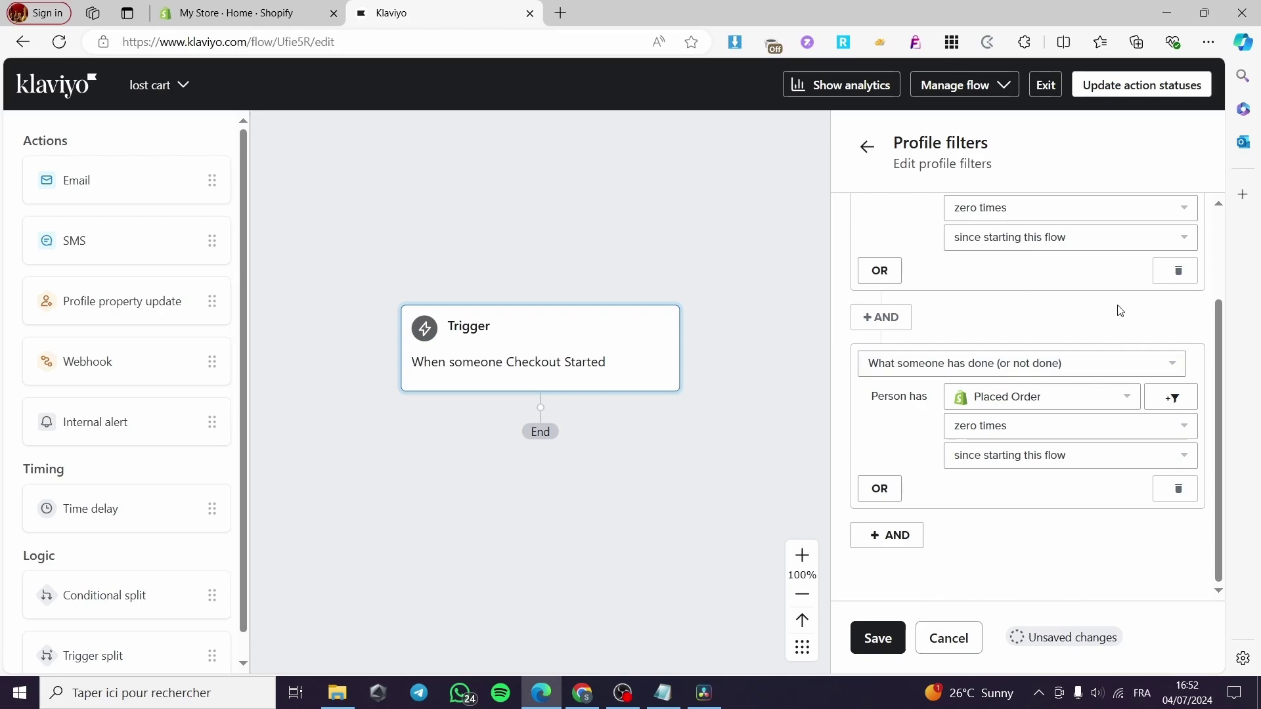
scroll(1120, 310, "up", 2)
scroll(1117, 361, "down", 2)
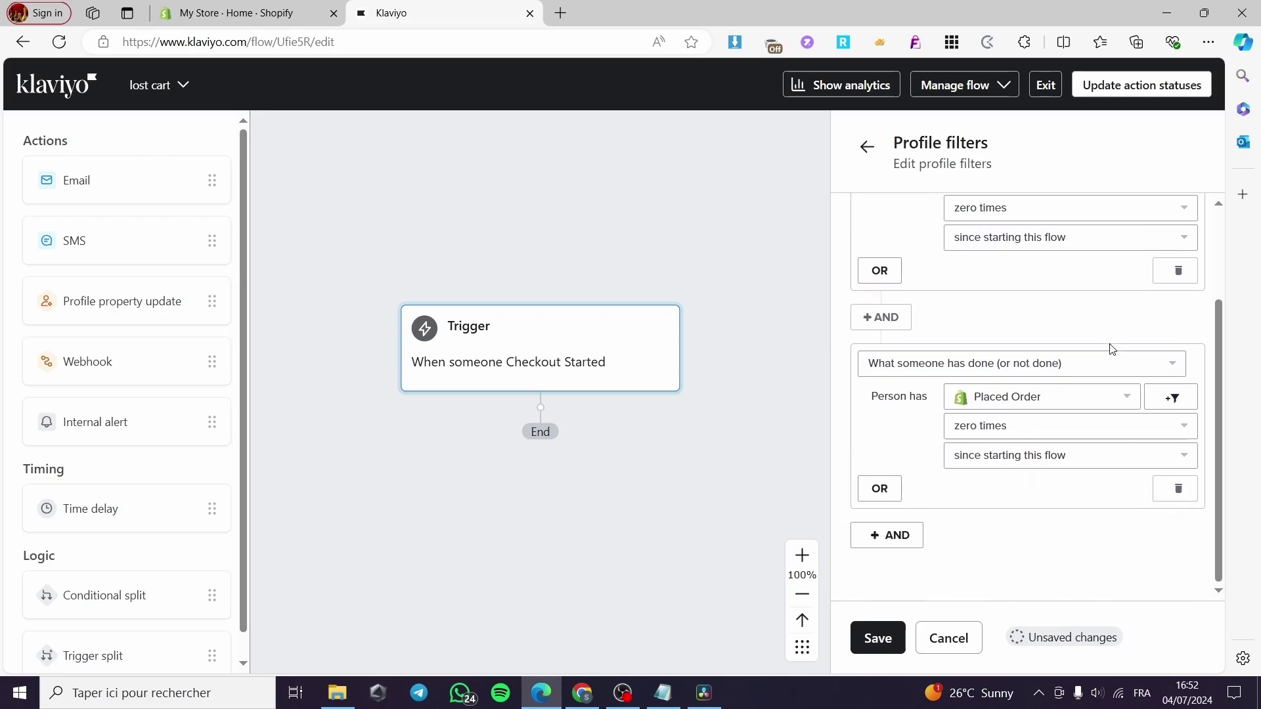
Add an AND condition skipping anyone who has been in this flow in the last 30 days, then save the profile filters and close the trigger settings
left_click(903, 540)
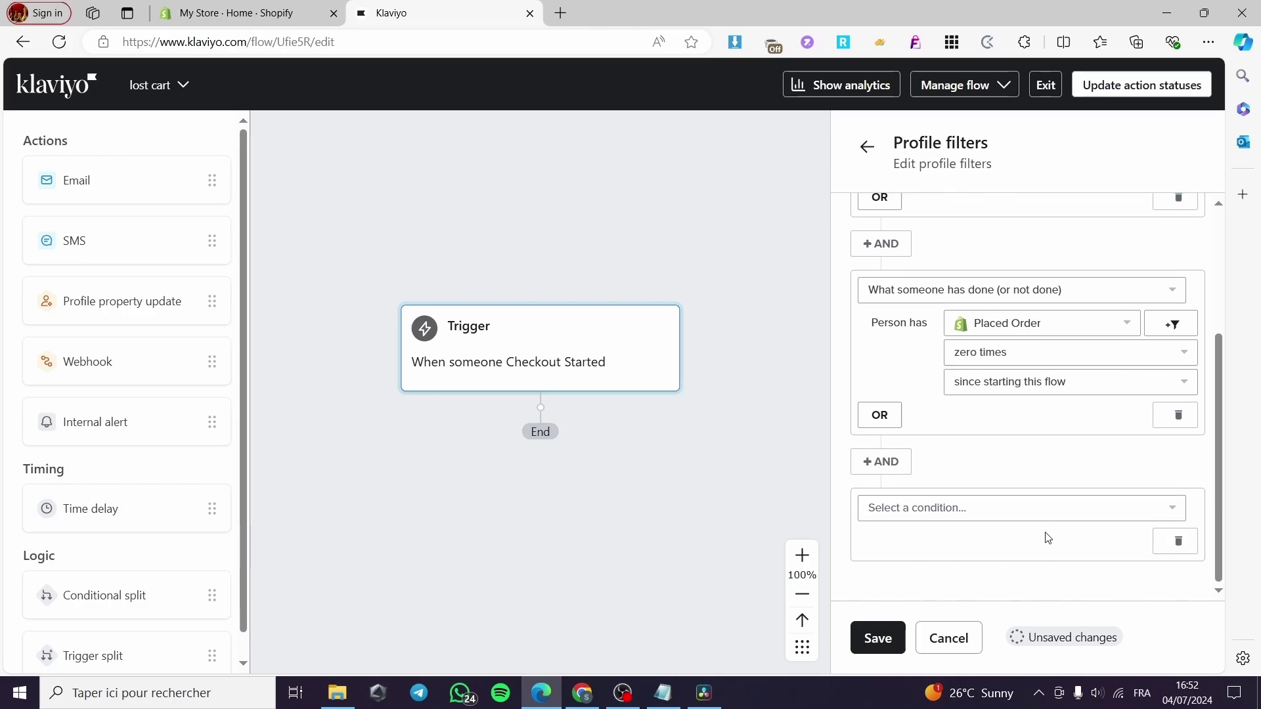
left_click(1045, 518)
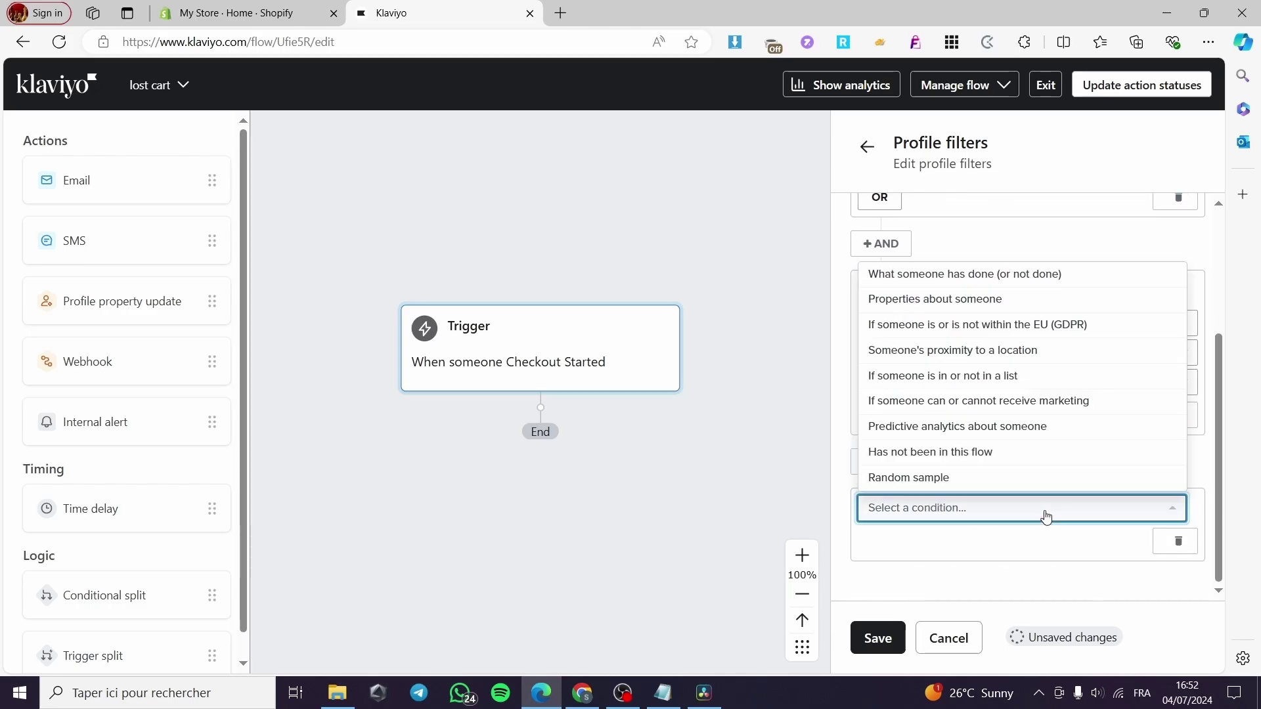
left_click(1065, 284)
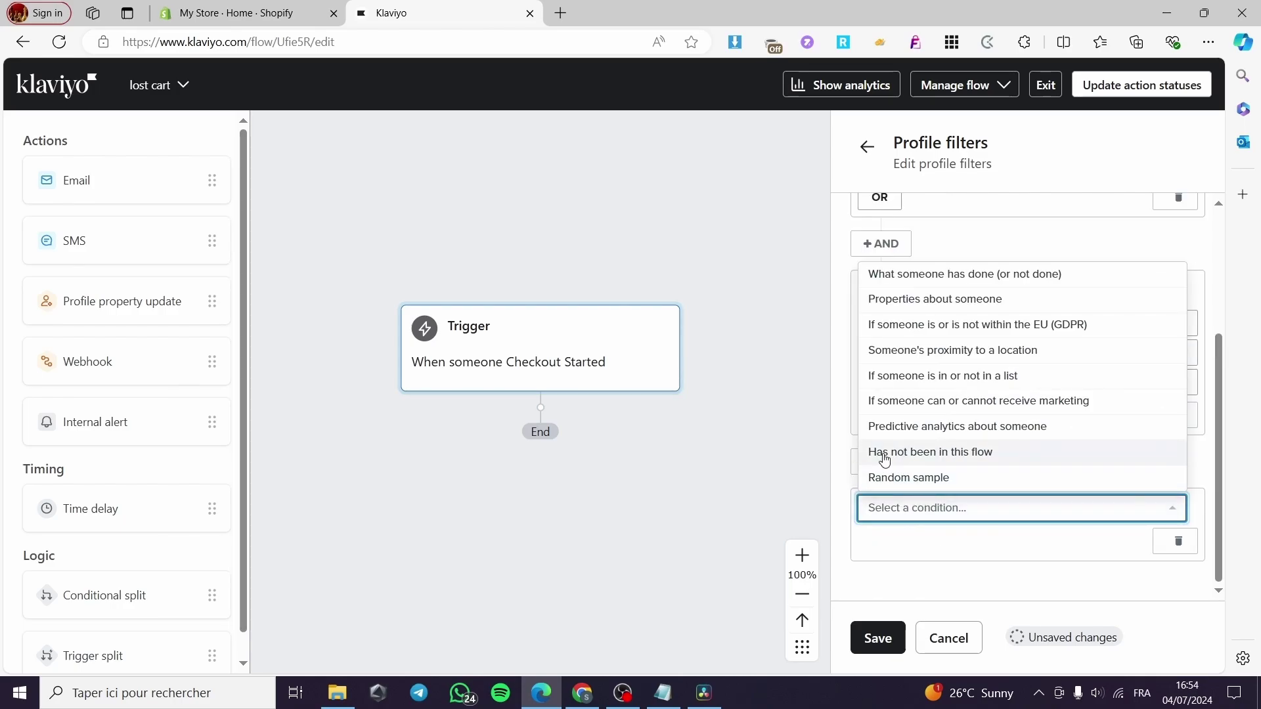
left_click(1029, 459)
scroll(1029, 473, "down", 2)
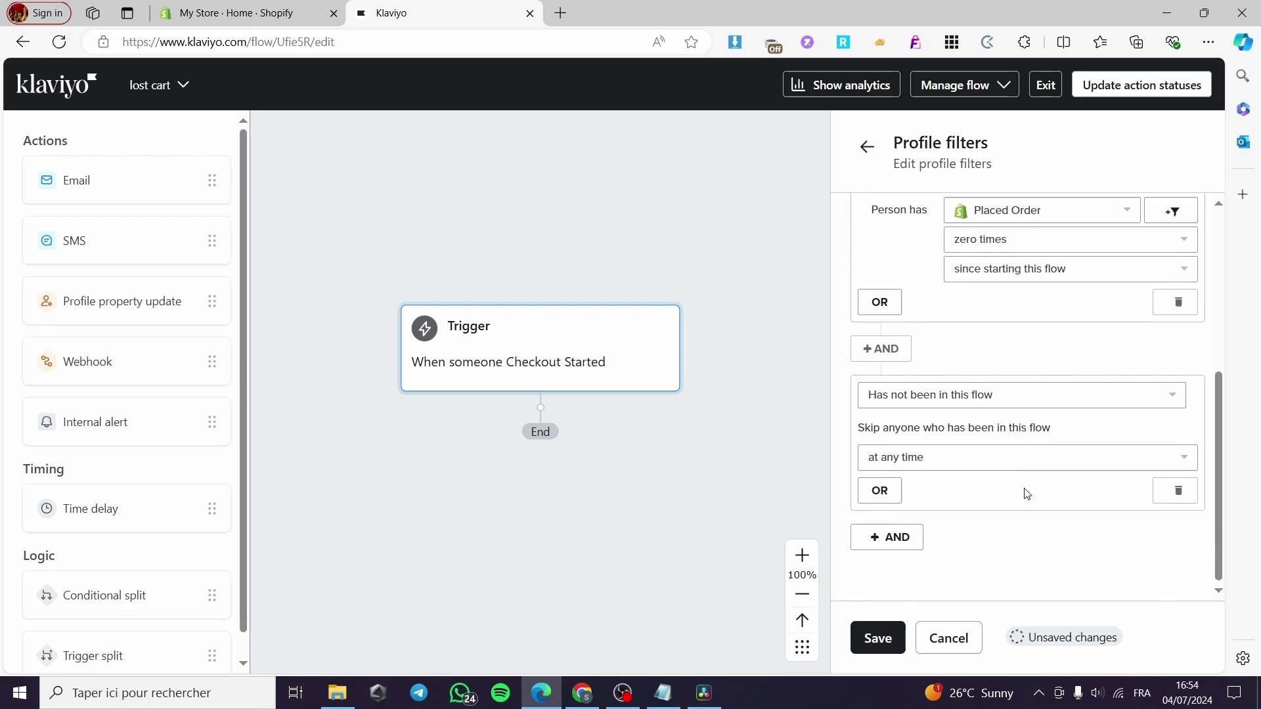
left_click(922, 464)
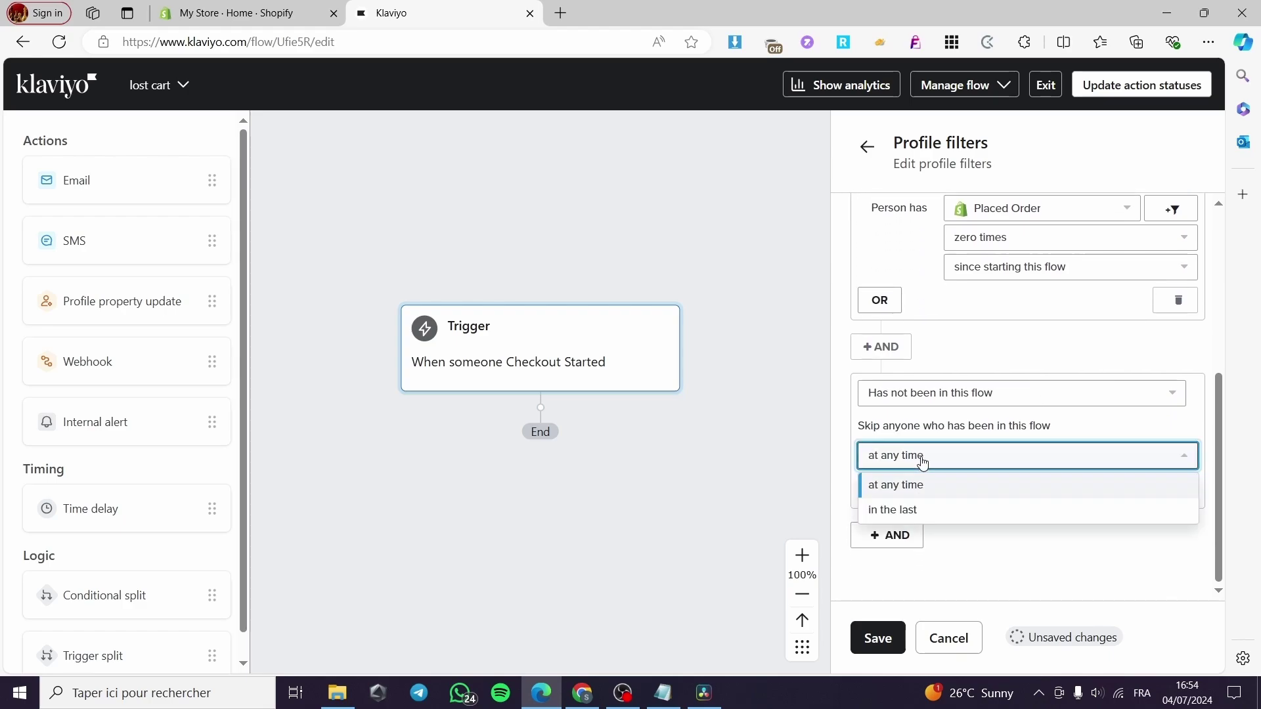
left_click(887, 511)
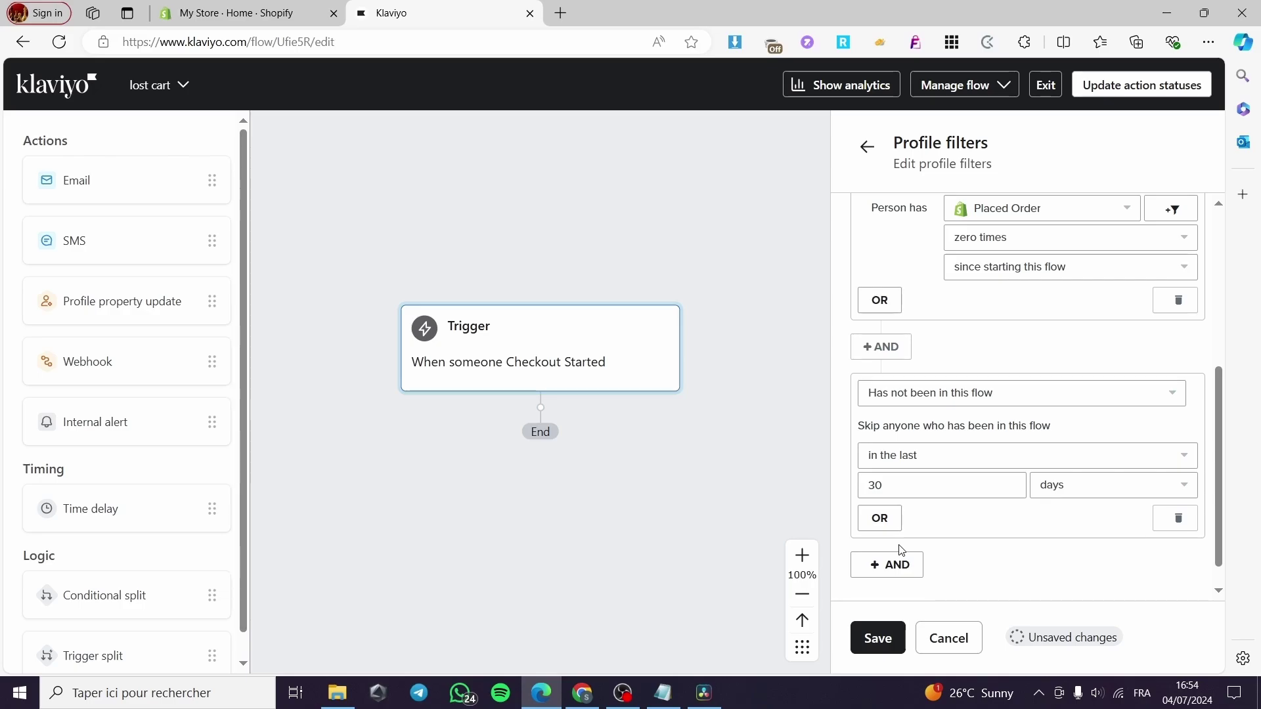
left_click(878, 637)
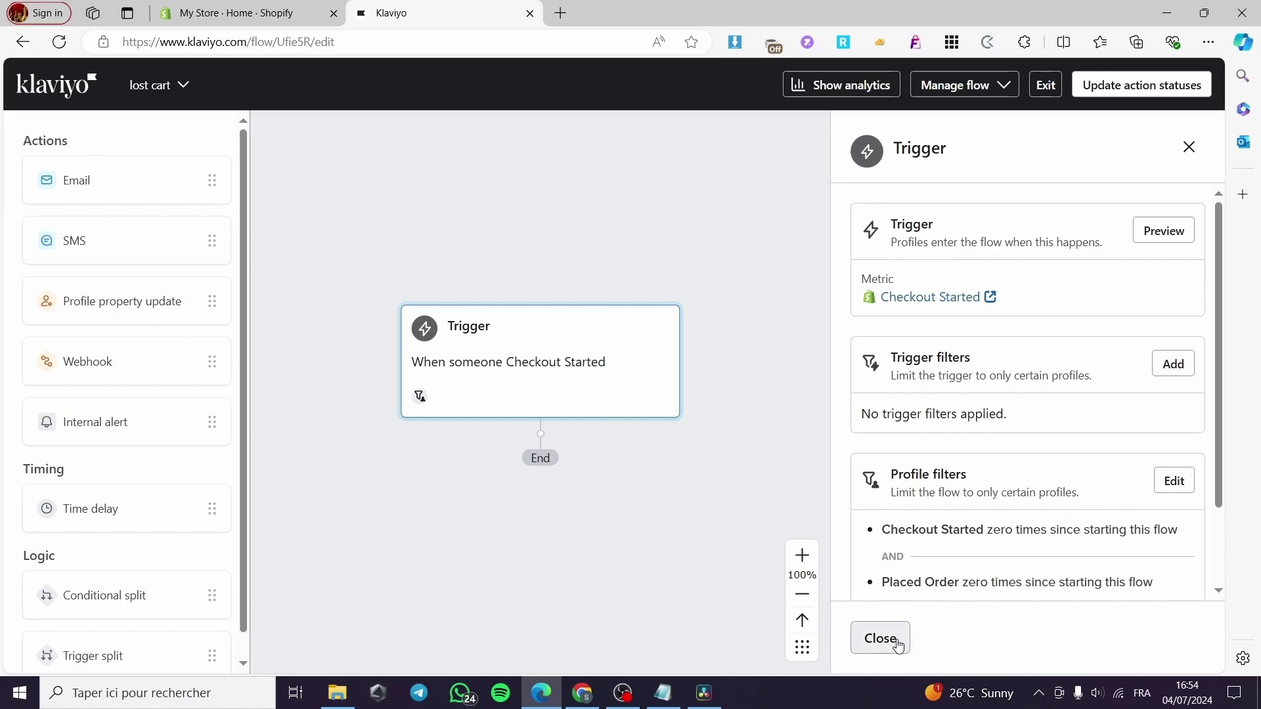
left_click(880, 639)
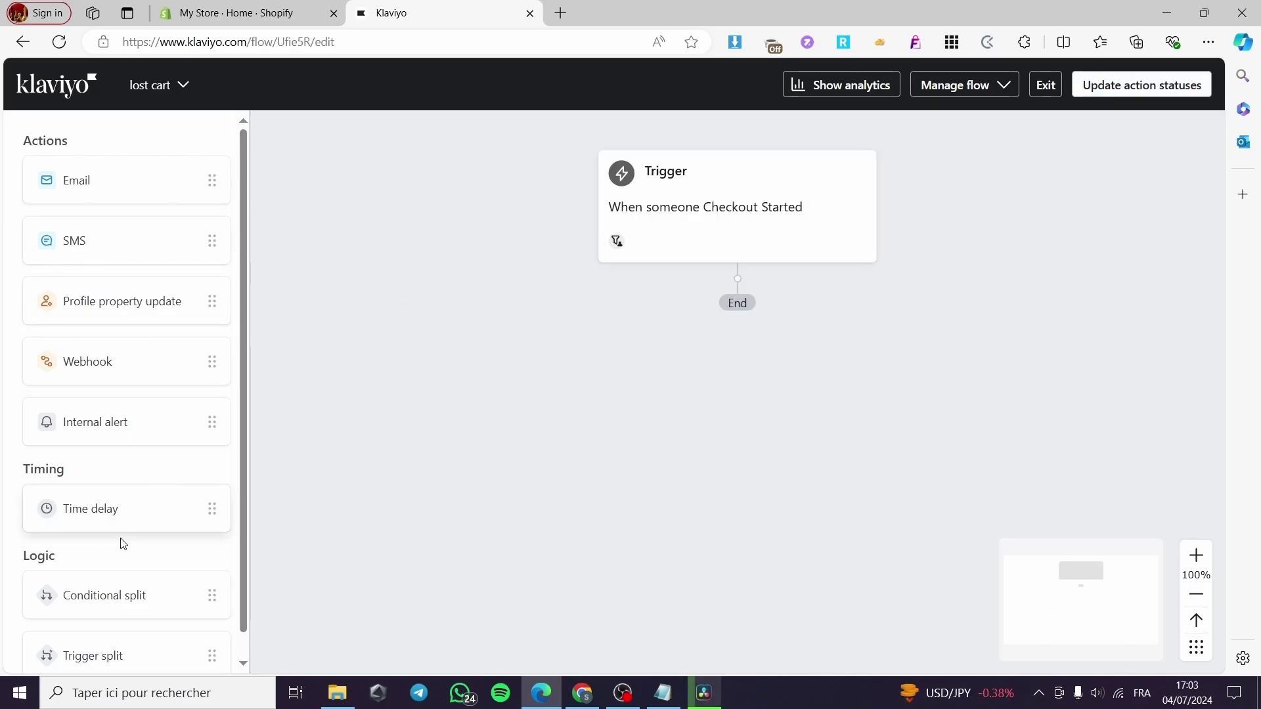
Add a time delay of 45 minutes directly after the Checkout Started trigger and save it
left_click_drag(64, 518, 737, 303)
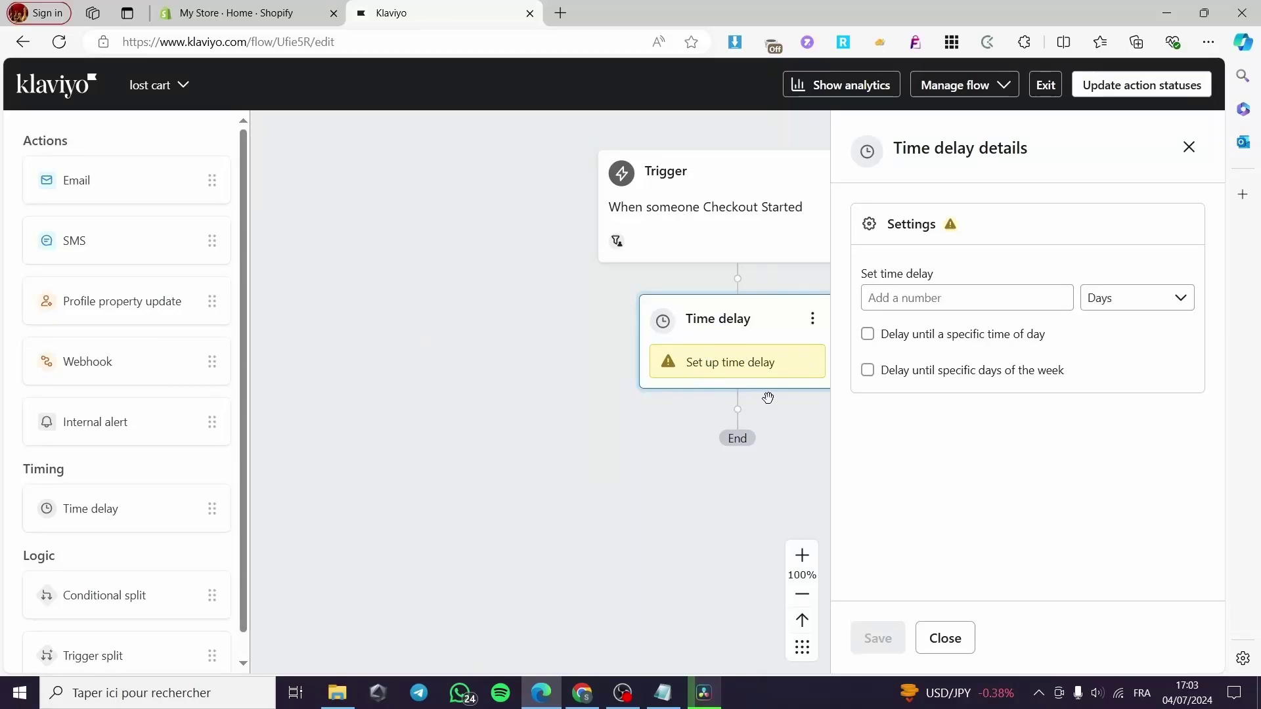
left_click(1125, 300)
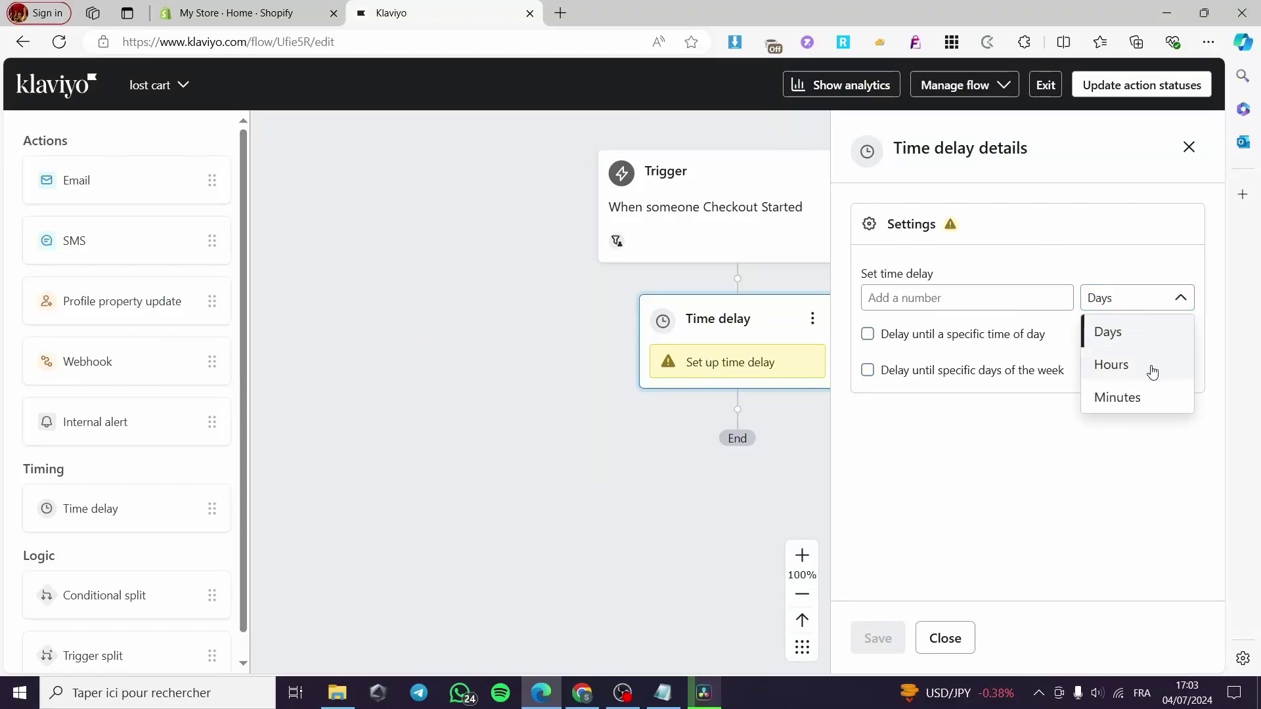
left_click(1147, 398)
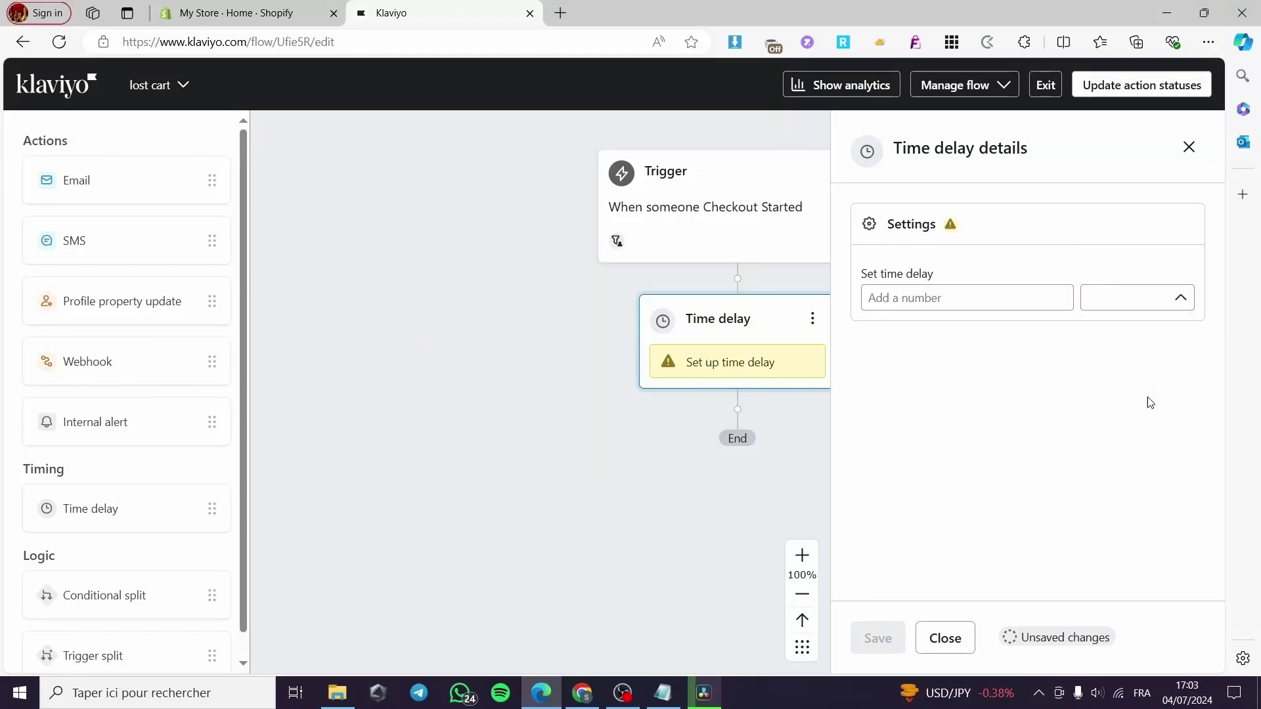
left_click(975, 293)
type("45")
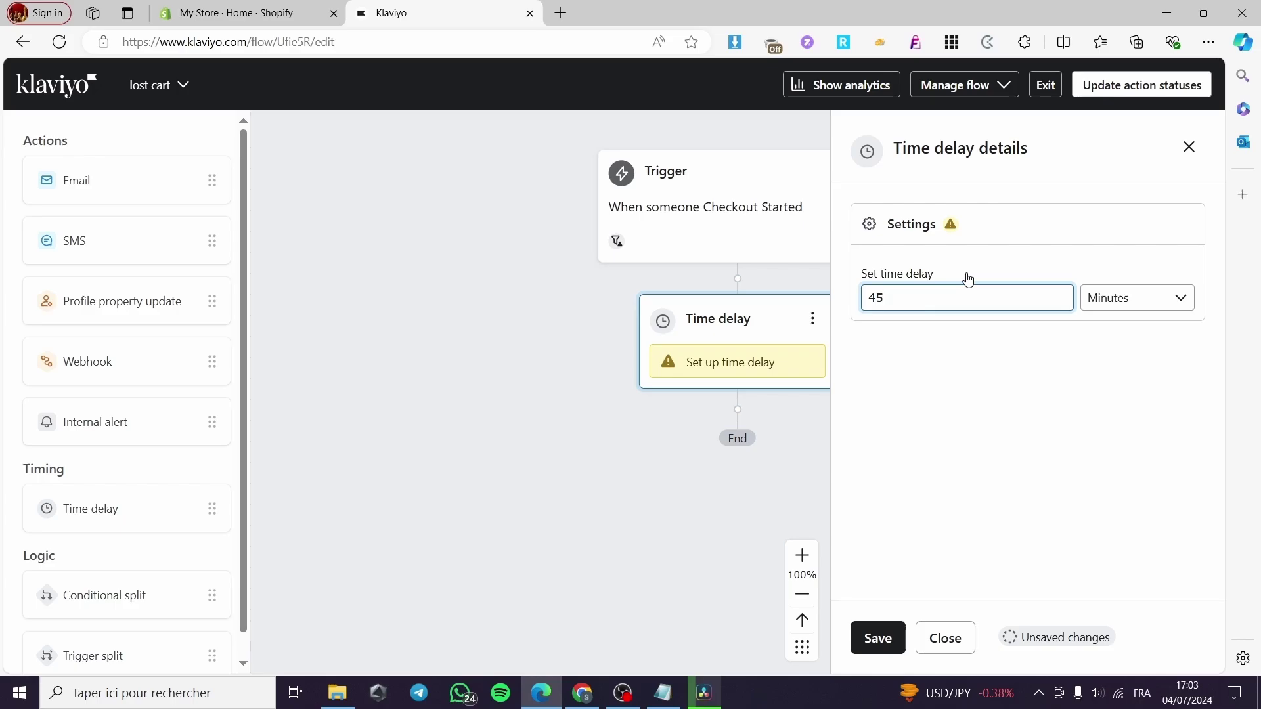
left_click(860, 640)
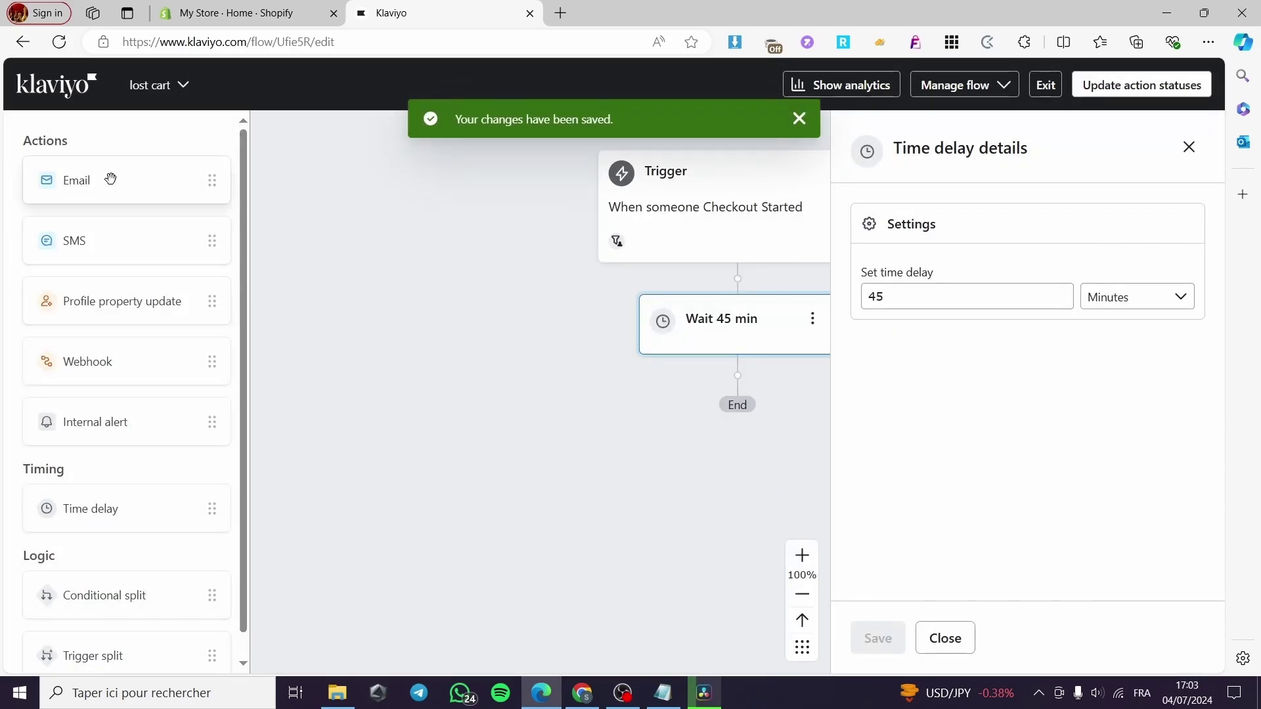
Add an email after the 45-minute wait, follow it with a saved time delay of 2 days, and close the delay details
left_click_drag(110, 179, 751, 438)
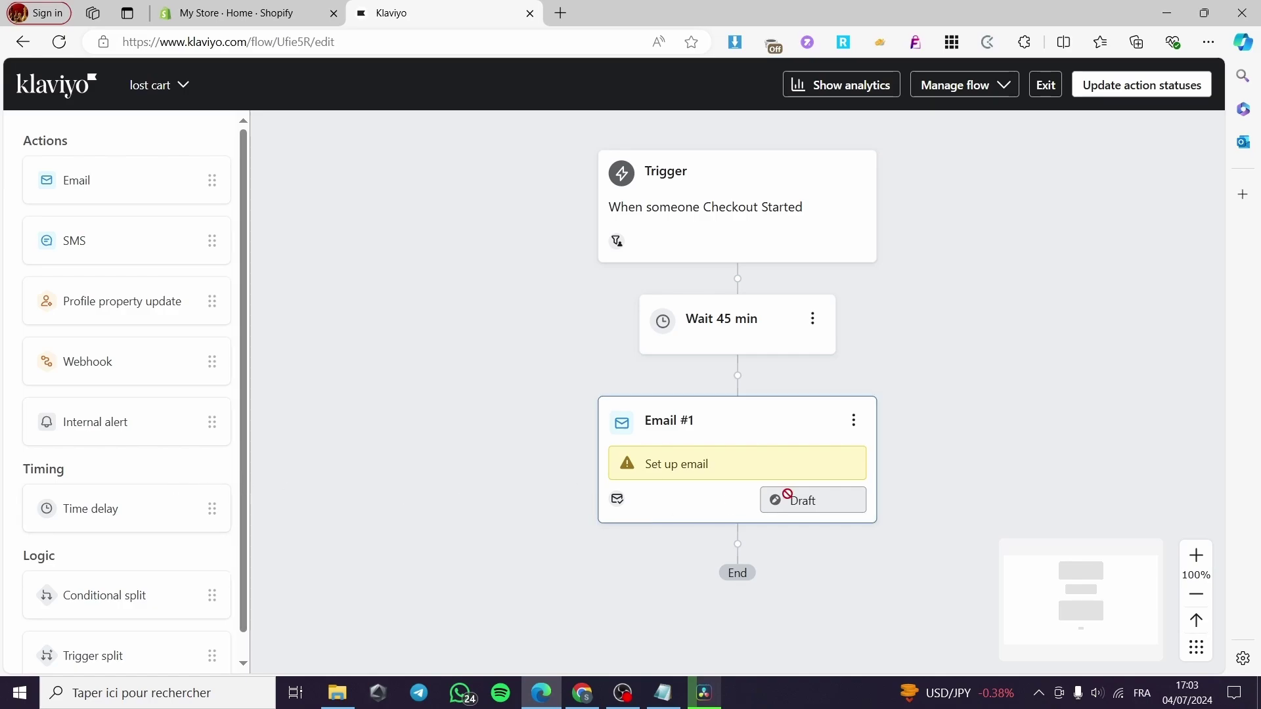
scroll(805, 480, "down", 1)
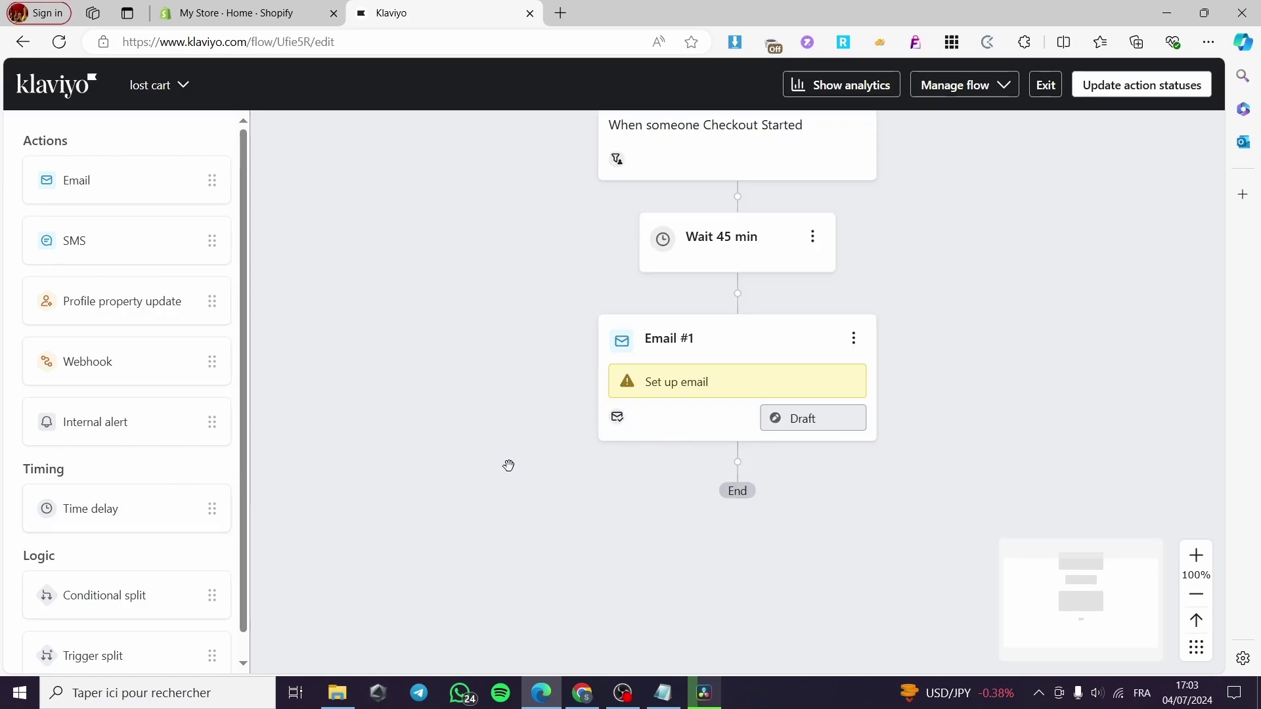
left_click_drag(95, 496, 740, 513)
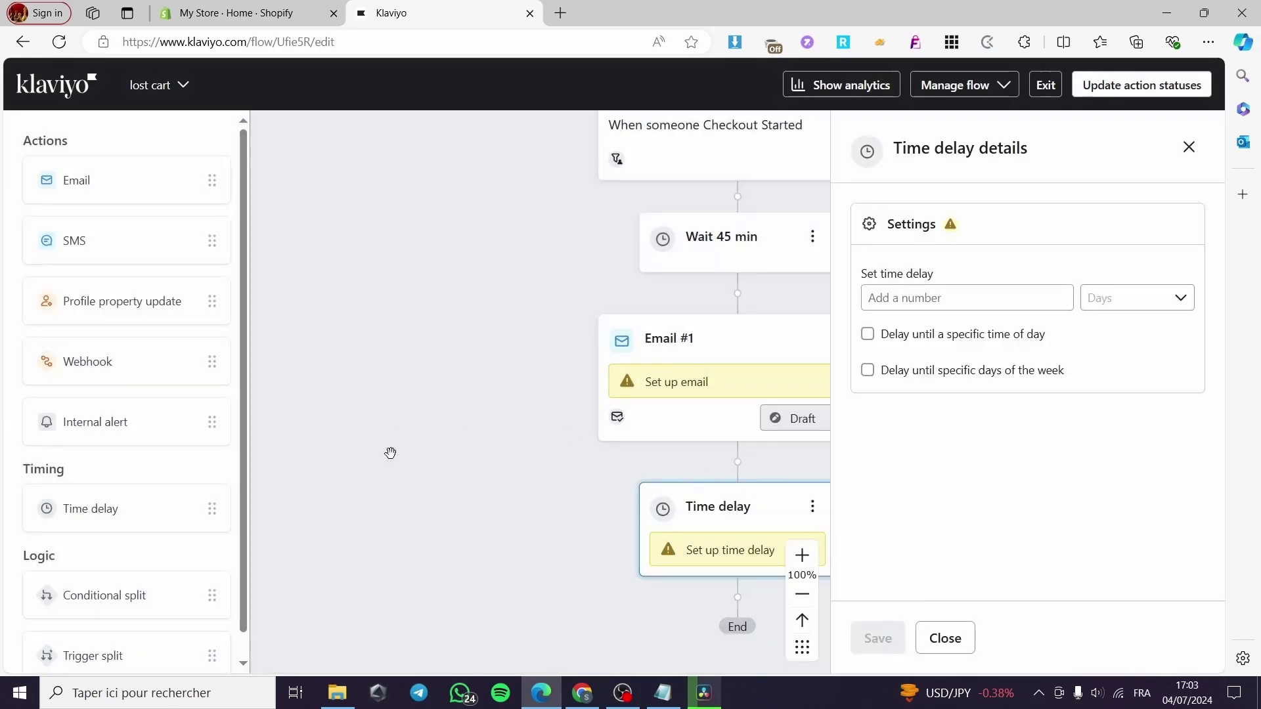
left_click(963, 296)
type("2")
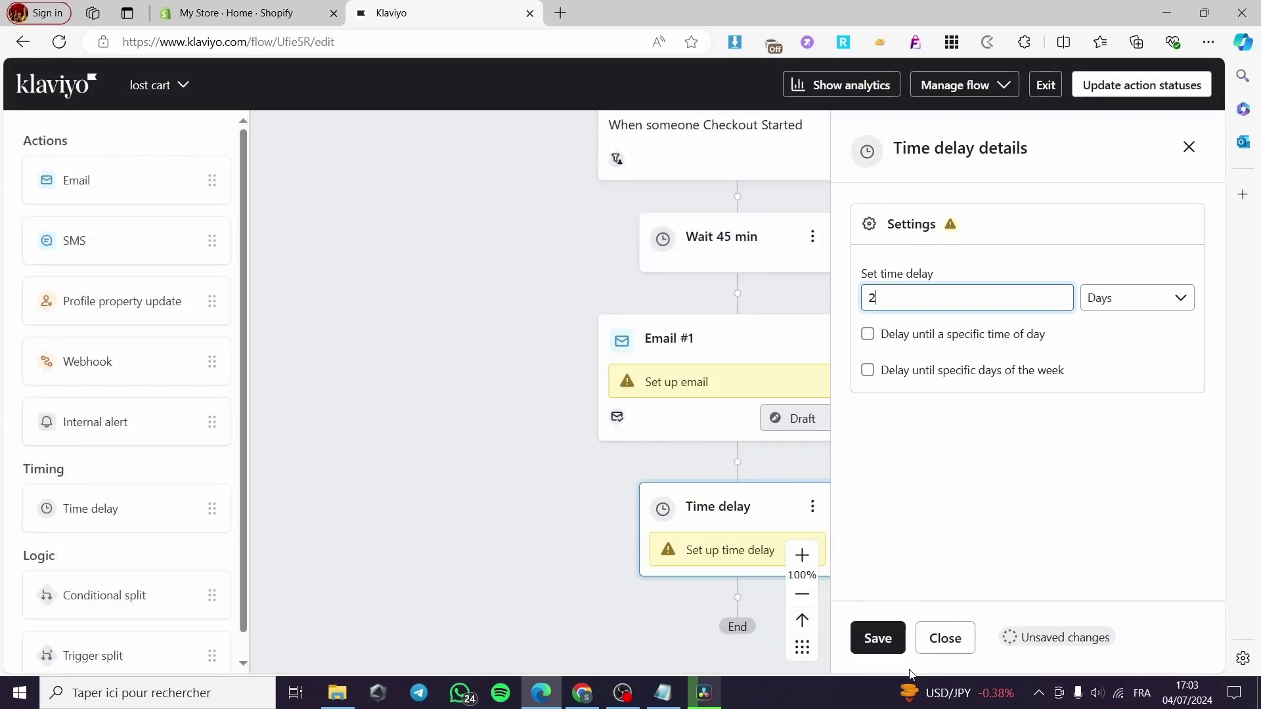
left_click(878, 647)
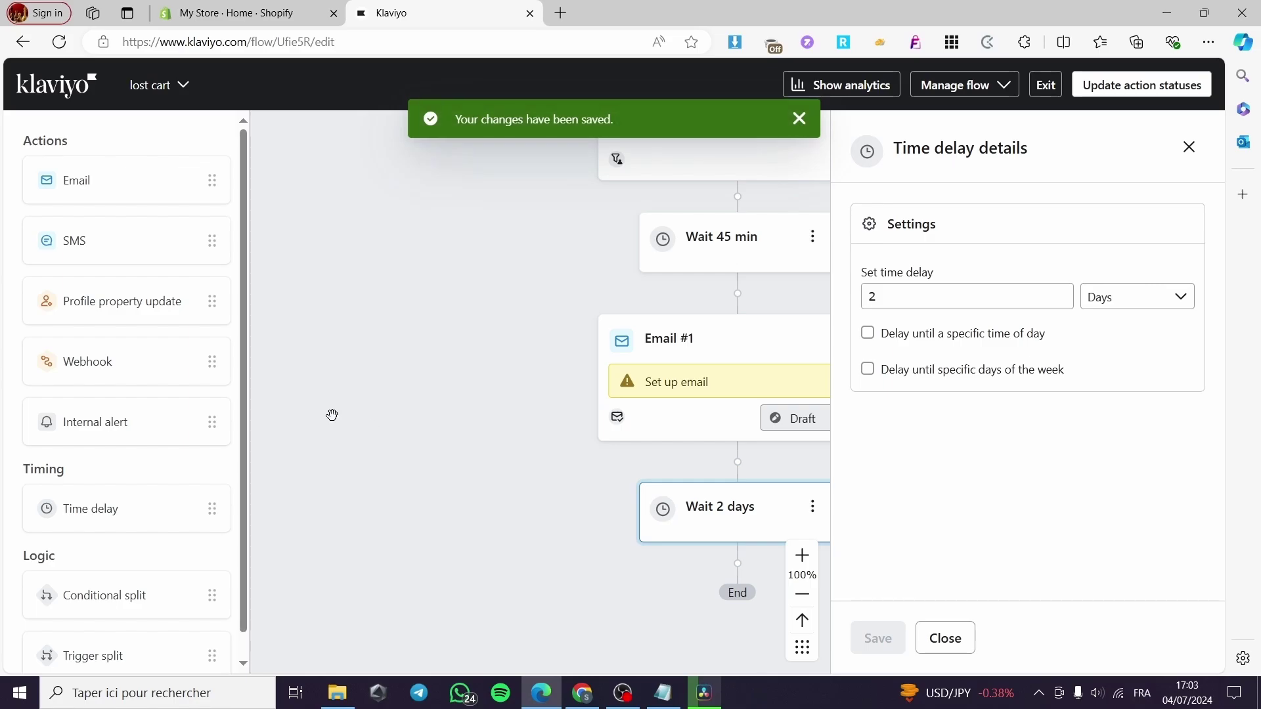
left_click(1188, 147)
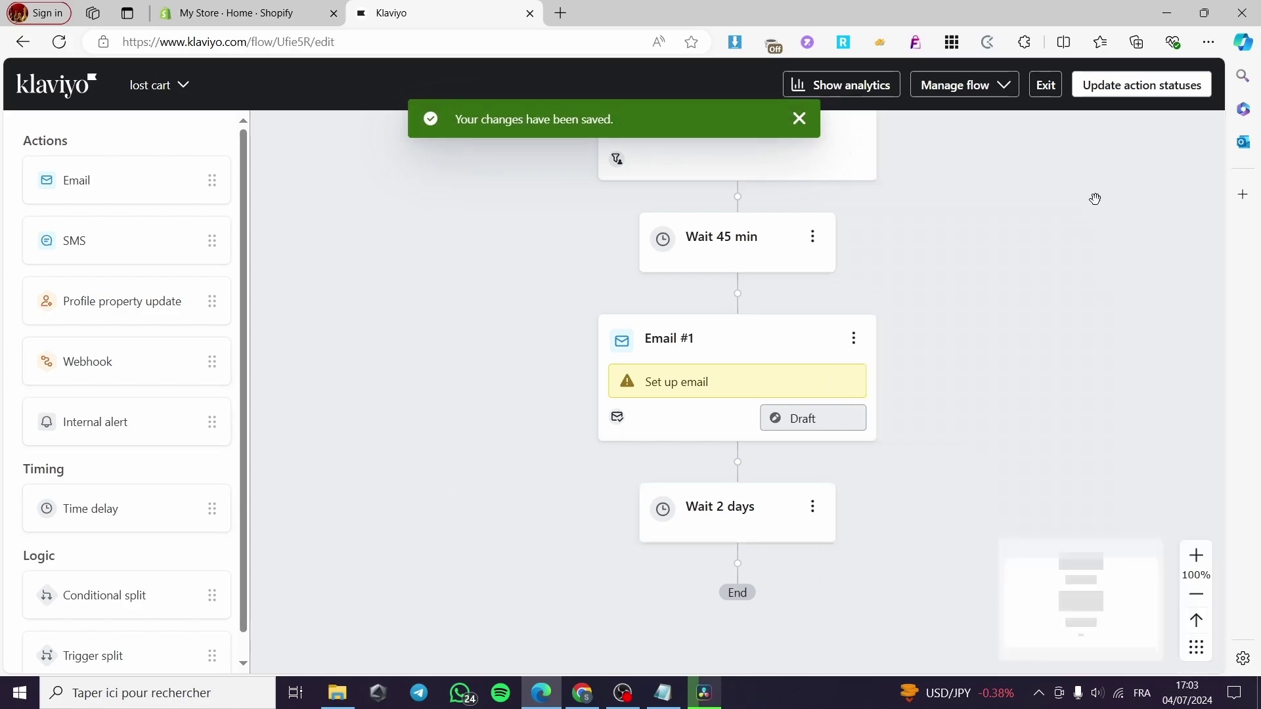
left_click_drag(107, 510, 735, 596)
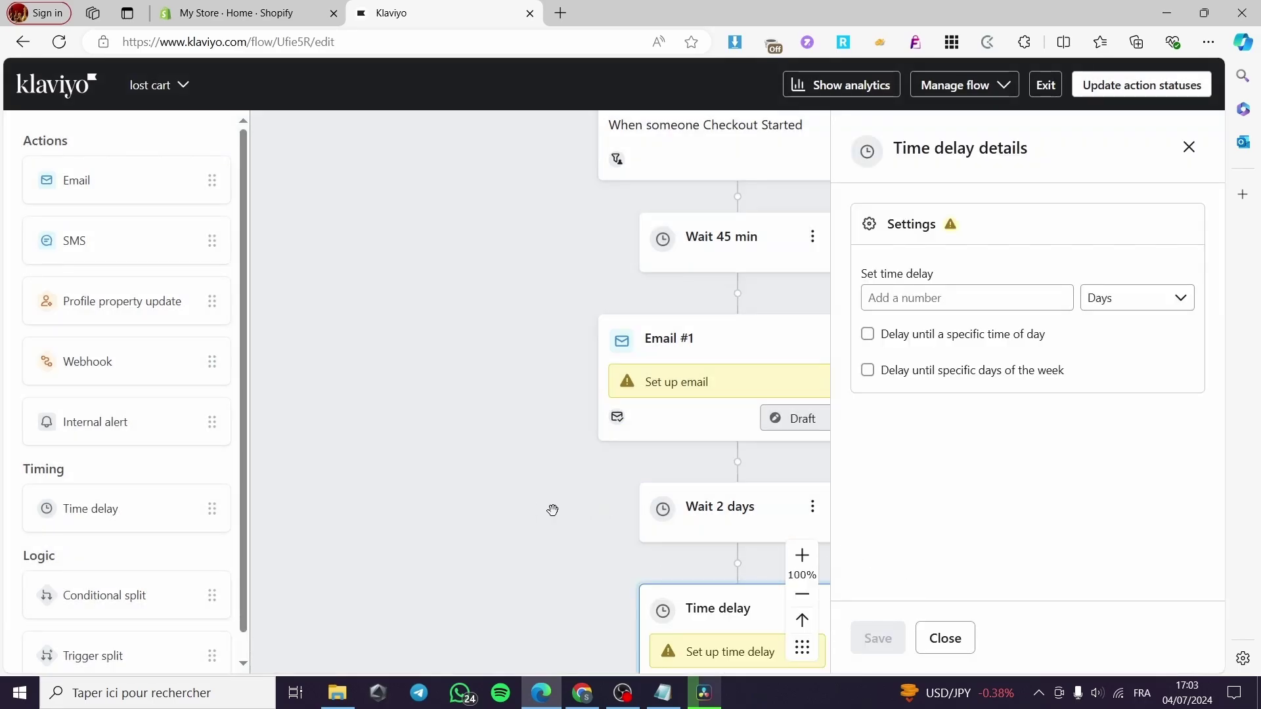
left_click(1189, 147)
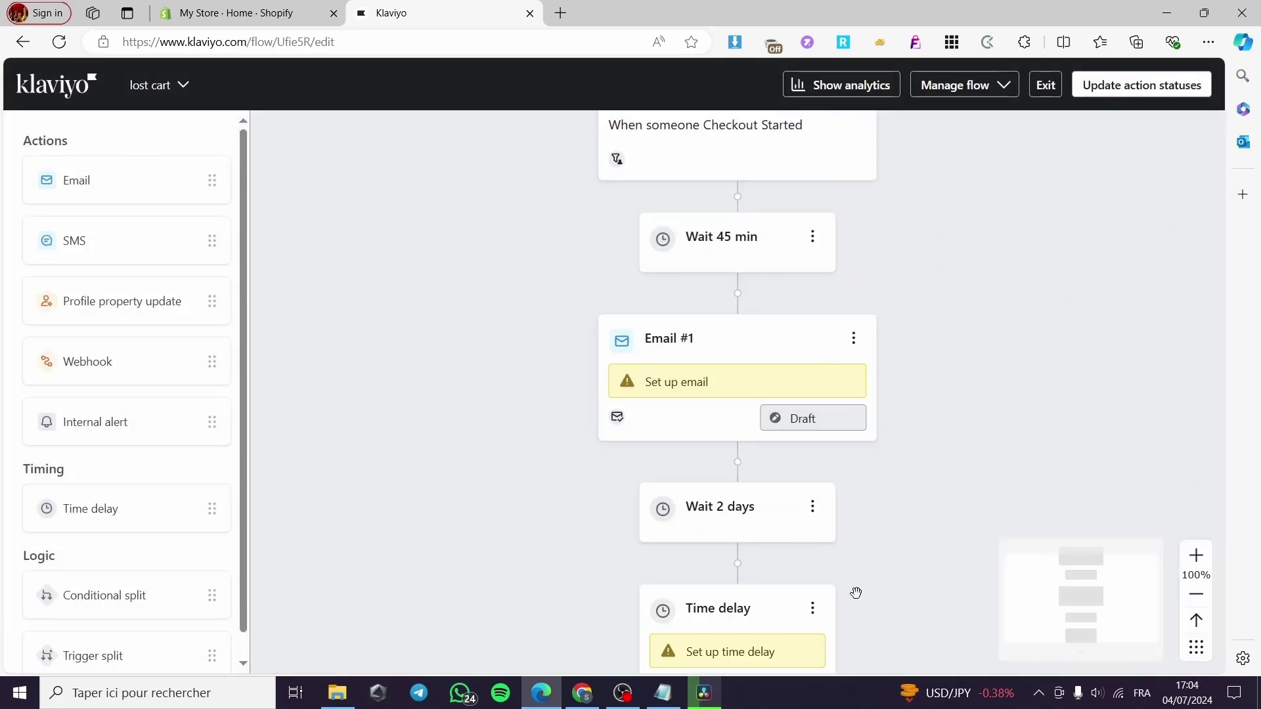
left_click(760, 616)
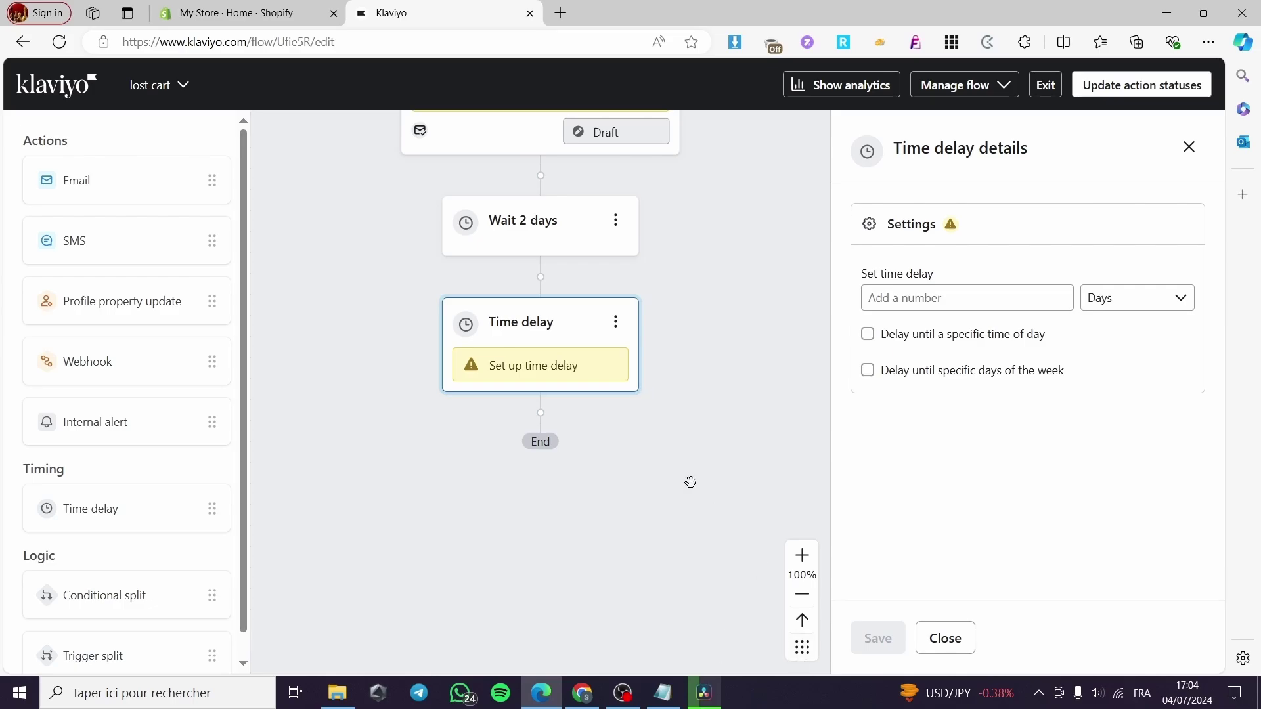
left_click(616, 322)
left_click(655, 388)
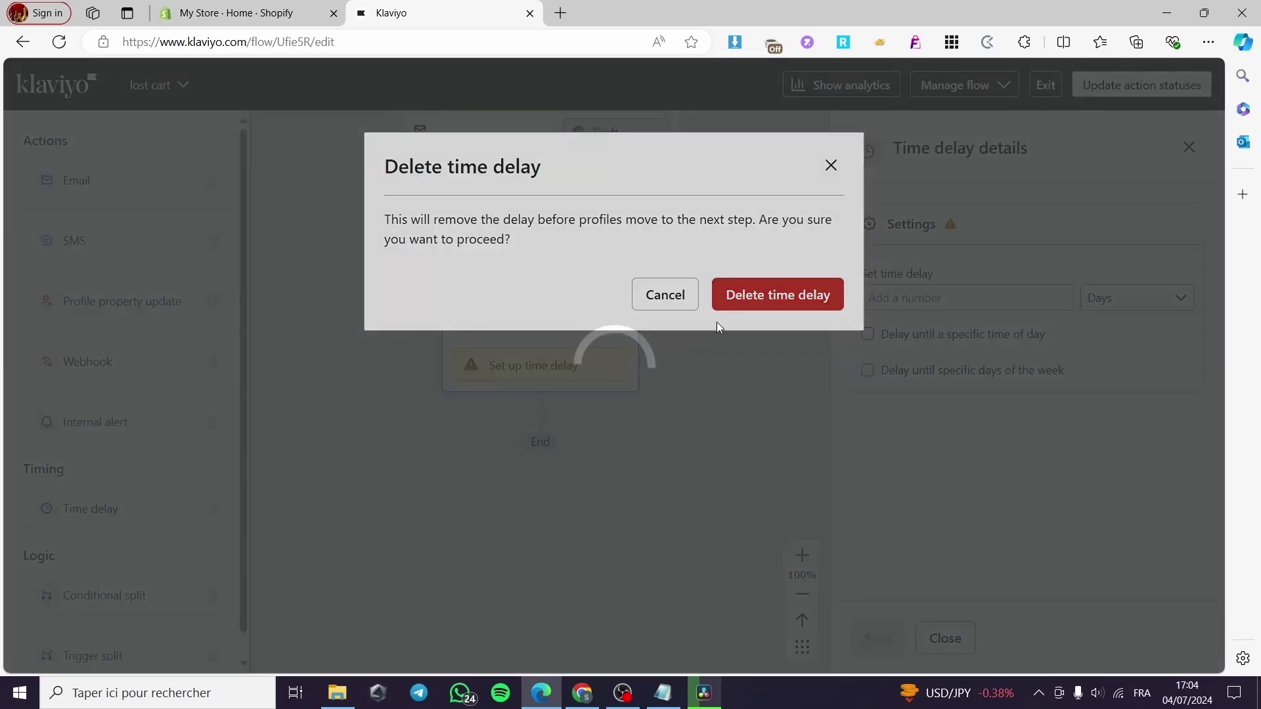
Add a second email to the flow directly after the 2-day wait
scroll(503, 303, "down", 2)
scroll(526, 309, "up", 2)
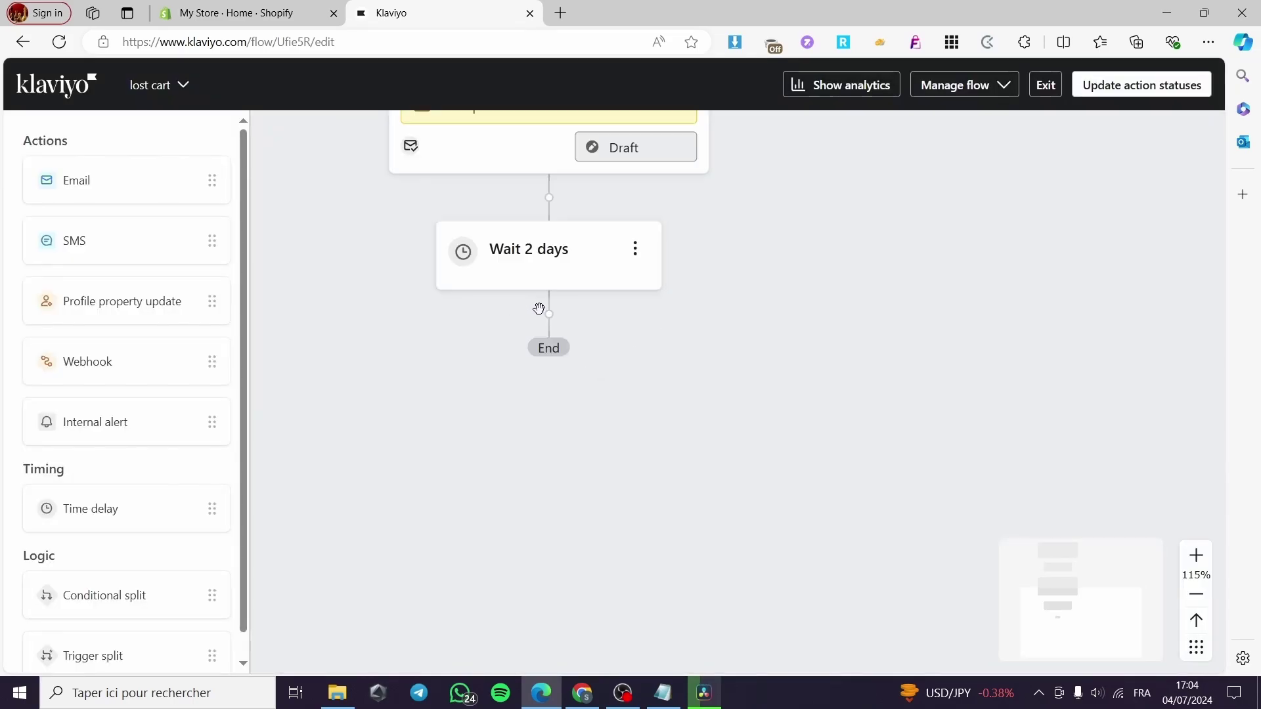
scroll(539, 309, "up", 2)
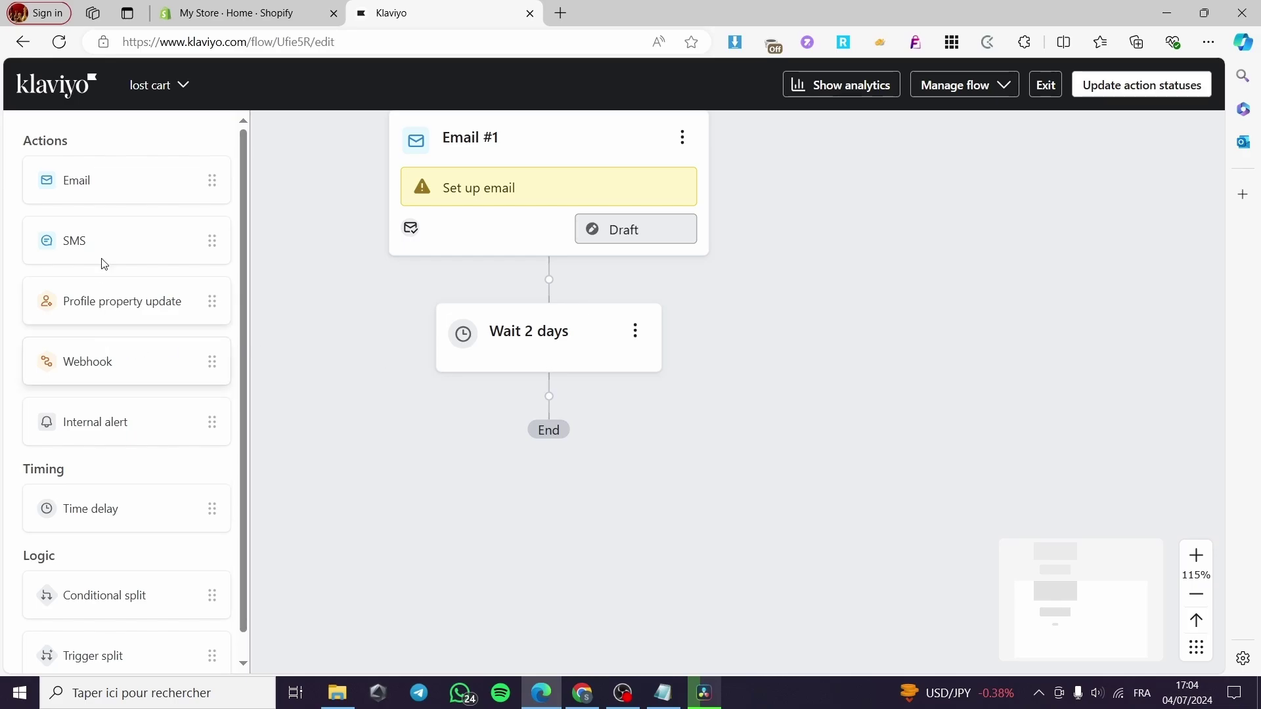
left_click_drag(95, 185, 558, 442)
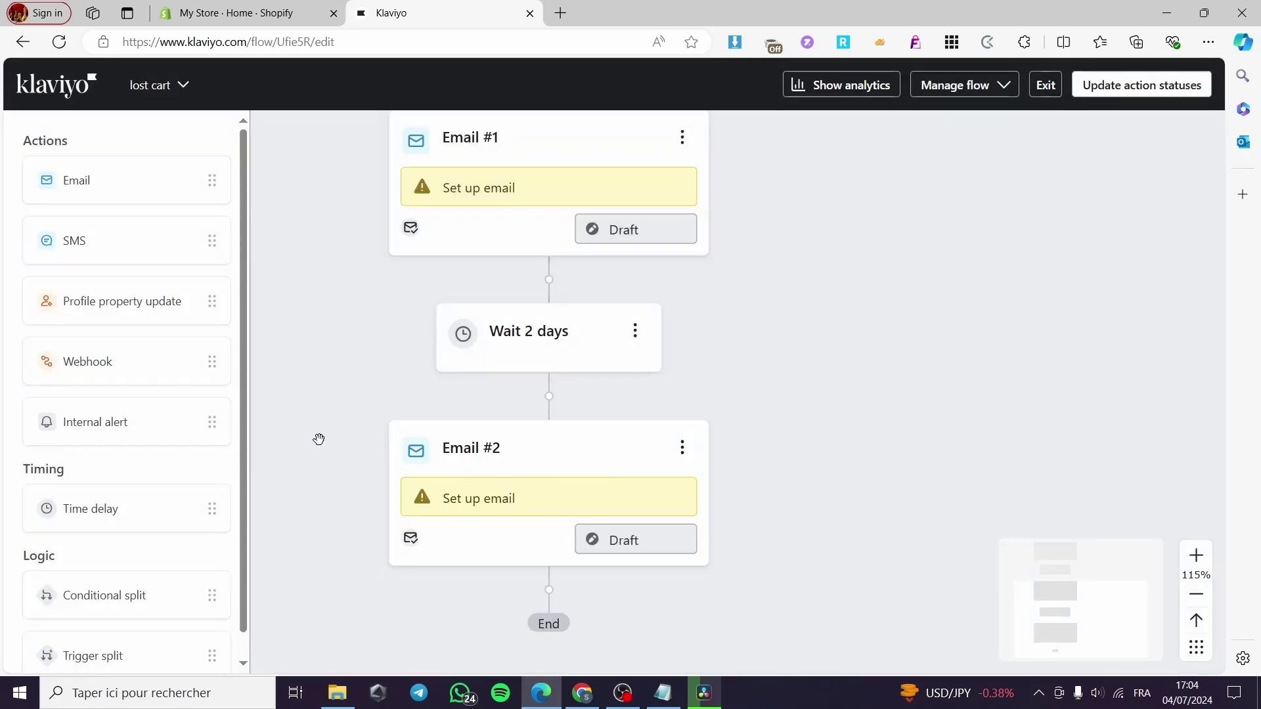
Add and save a time delay of 2 days after the second email, with a third email following it
left_click_drag(92, 509, 555, 634)
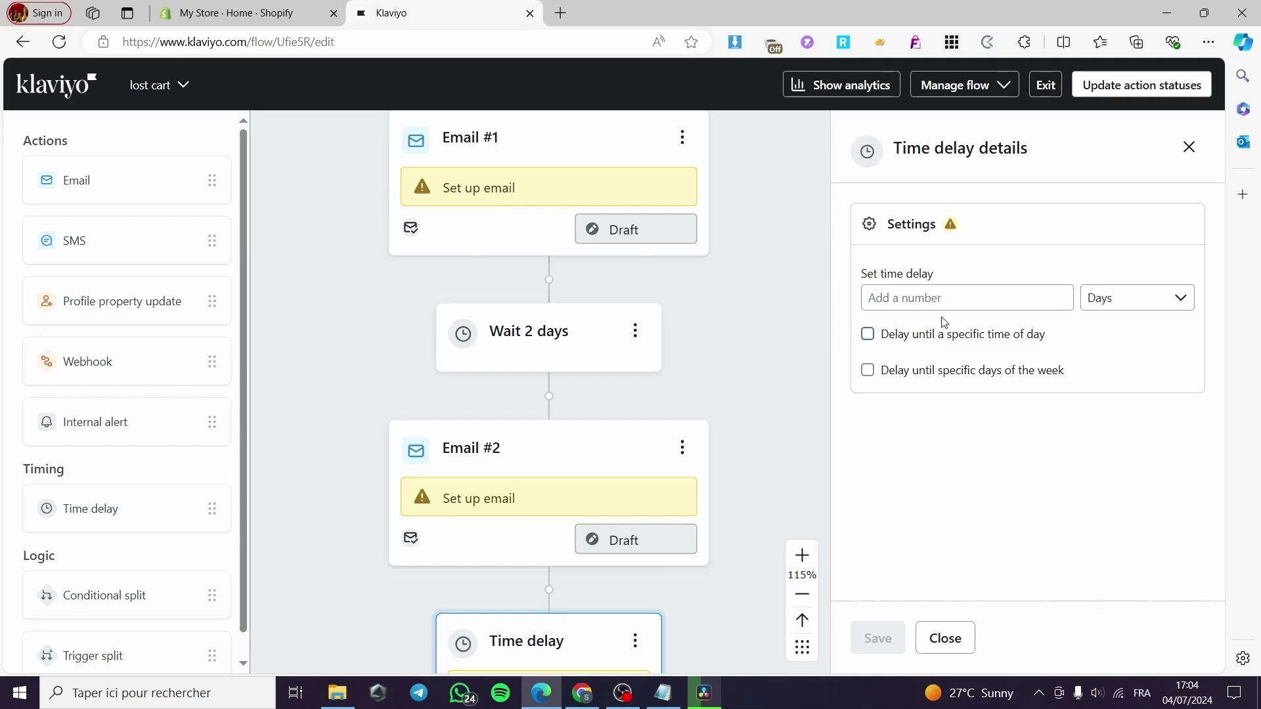
left_click(944, 312)
type("2")
left_click(878, 640)
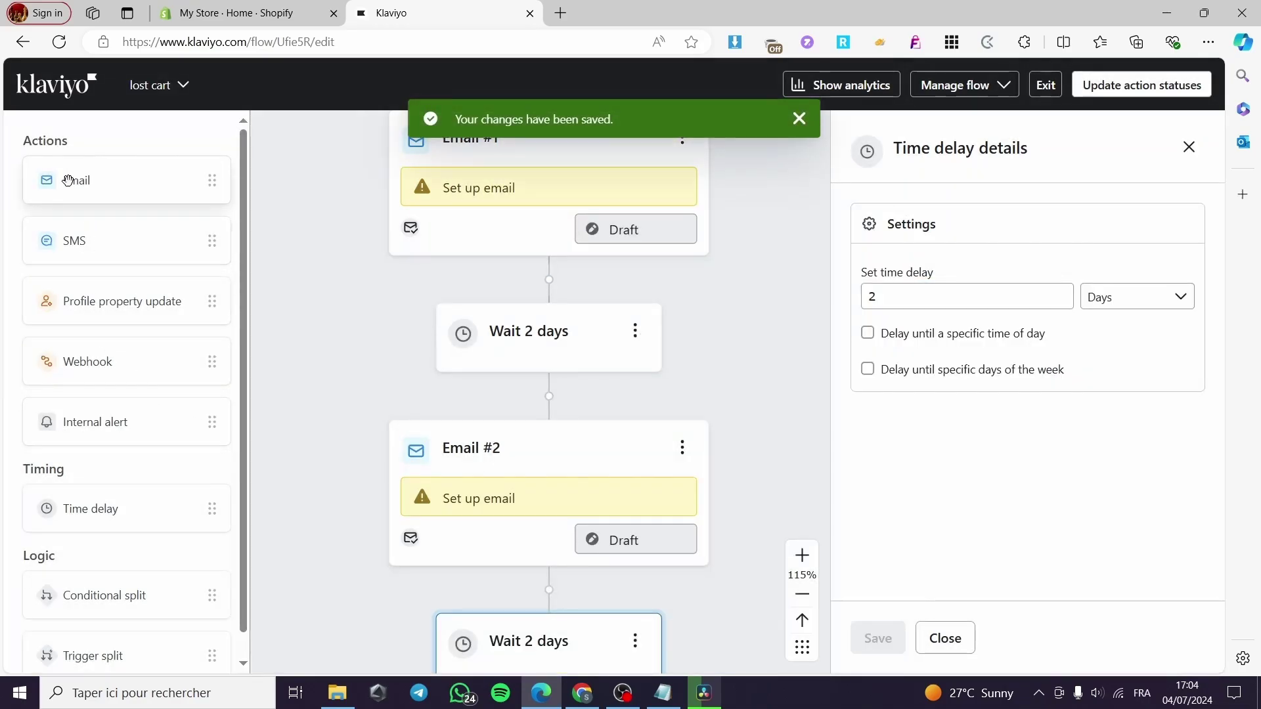
left_click_drag(68, 180, 552, 675)
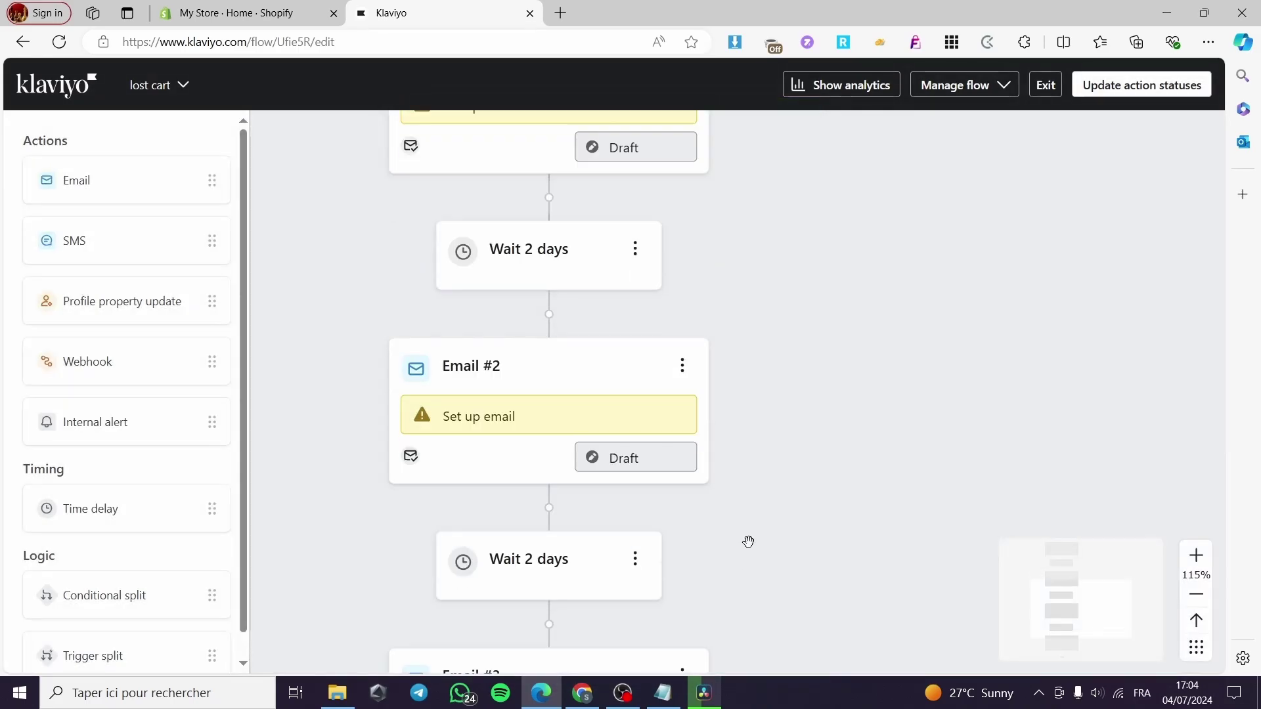
scroll(748, 541, "down", 4)
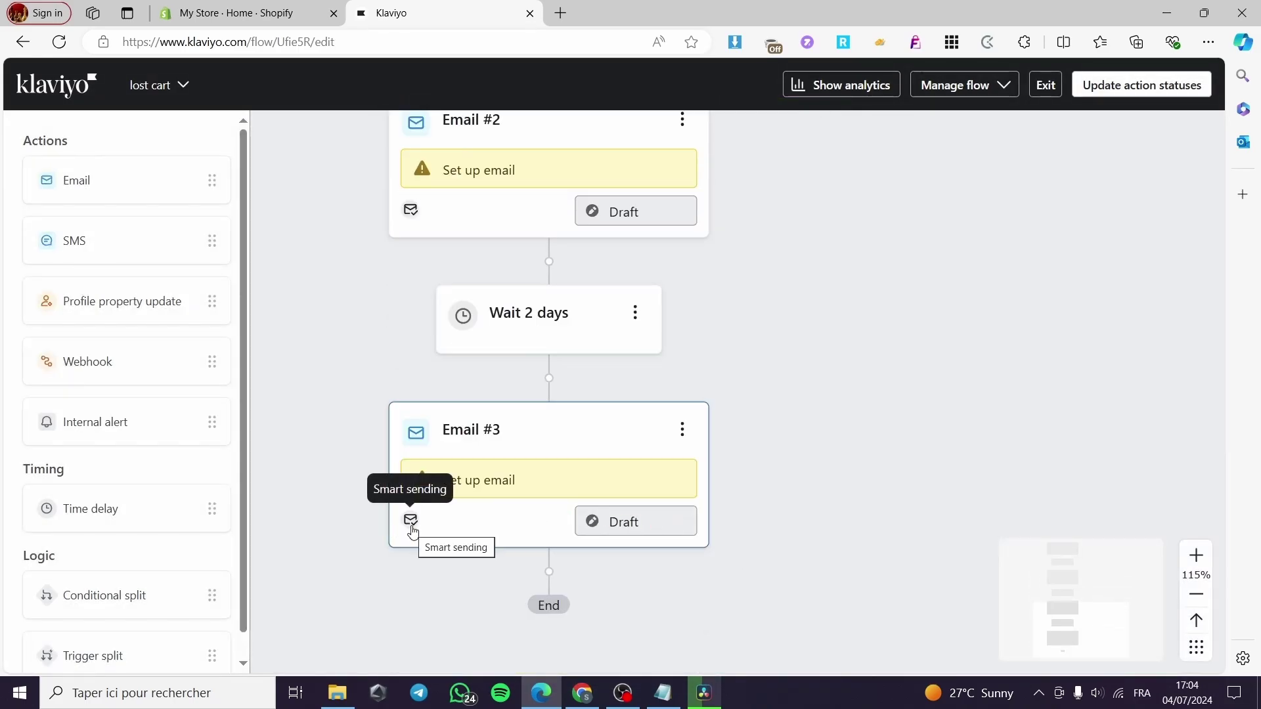
Examine the third email's Smart Sending, sender and template settings, then close its details
left_click(412, 528)
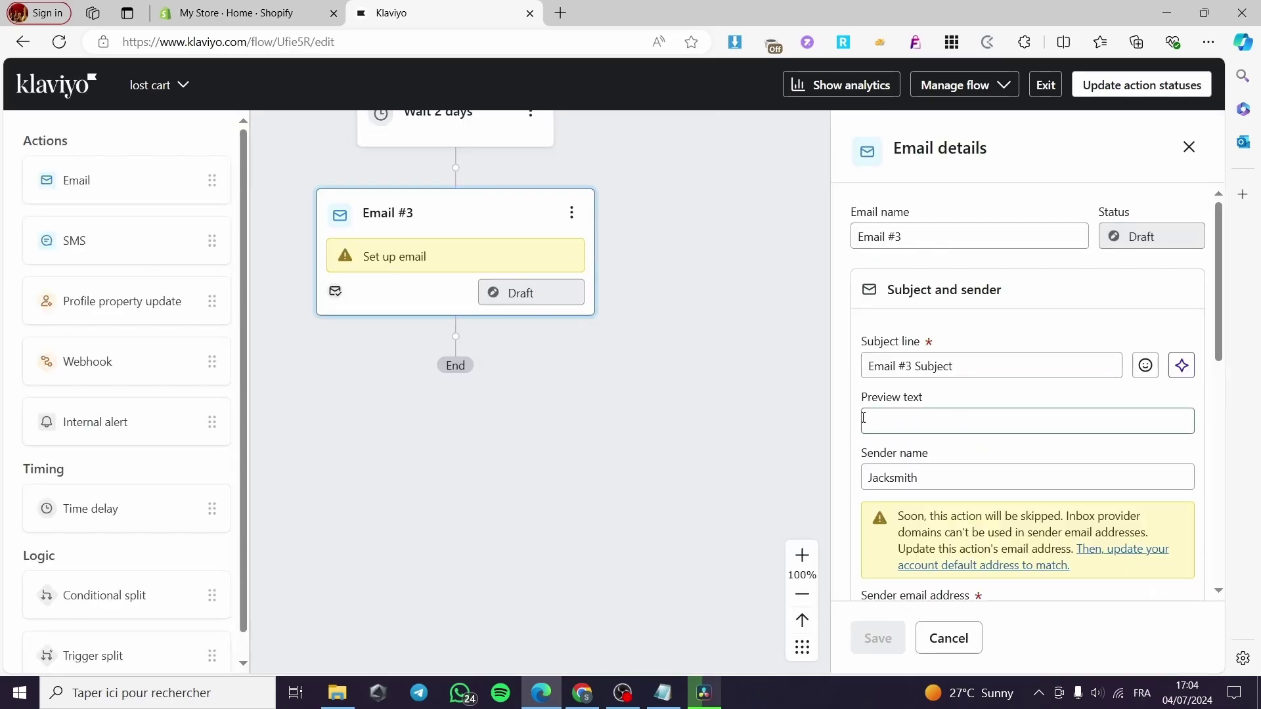
left_click(339, 300)
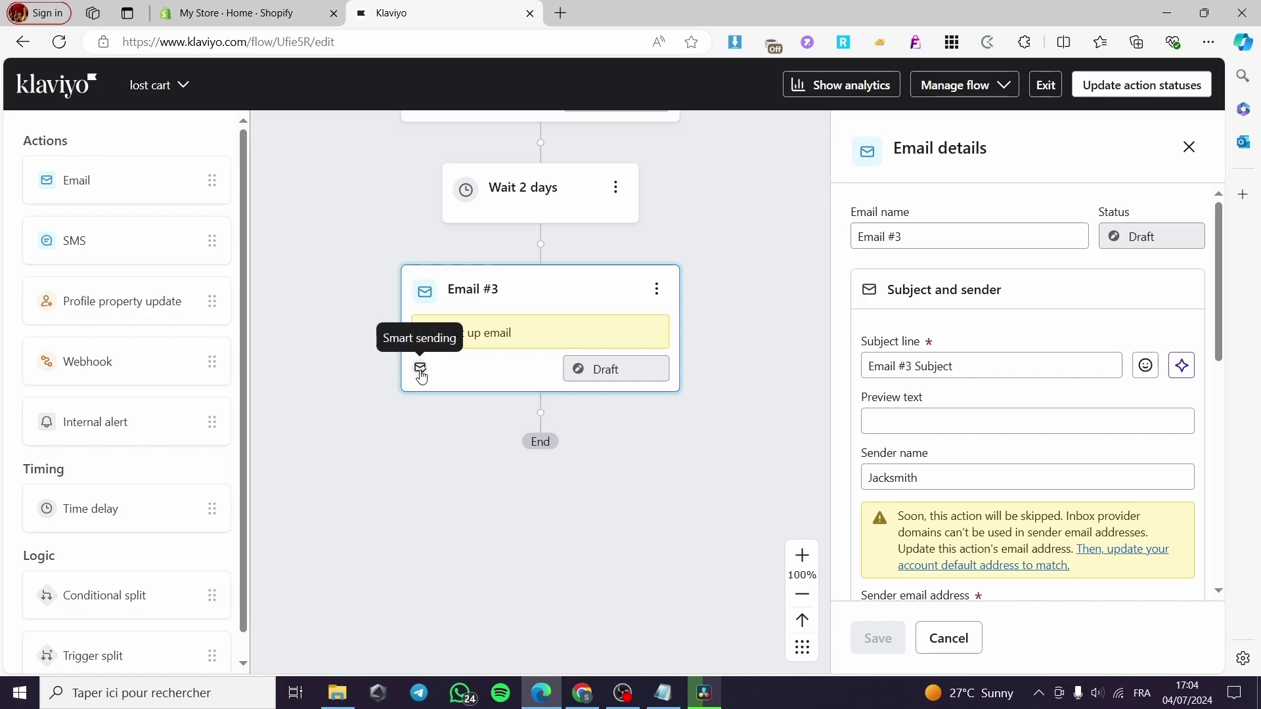
scroll(1034, 368, "down", 5)
scroll(1036, 381, "down", 3)
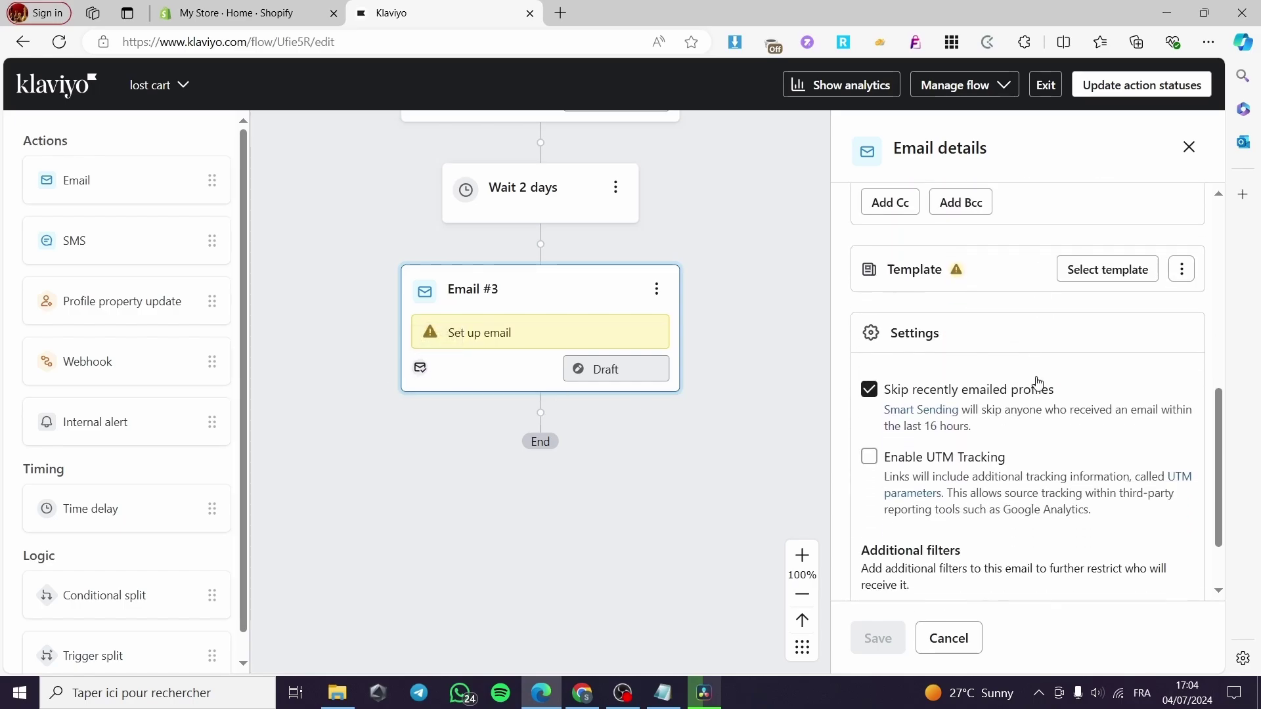
scroll(985, 512, "up", 4)
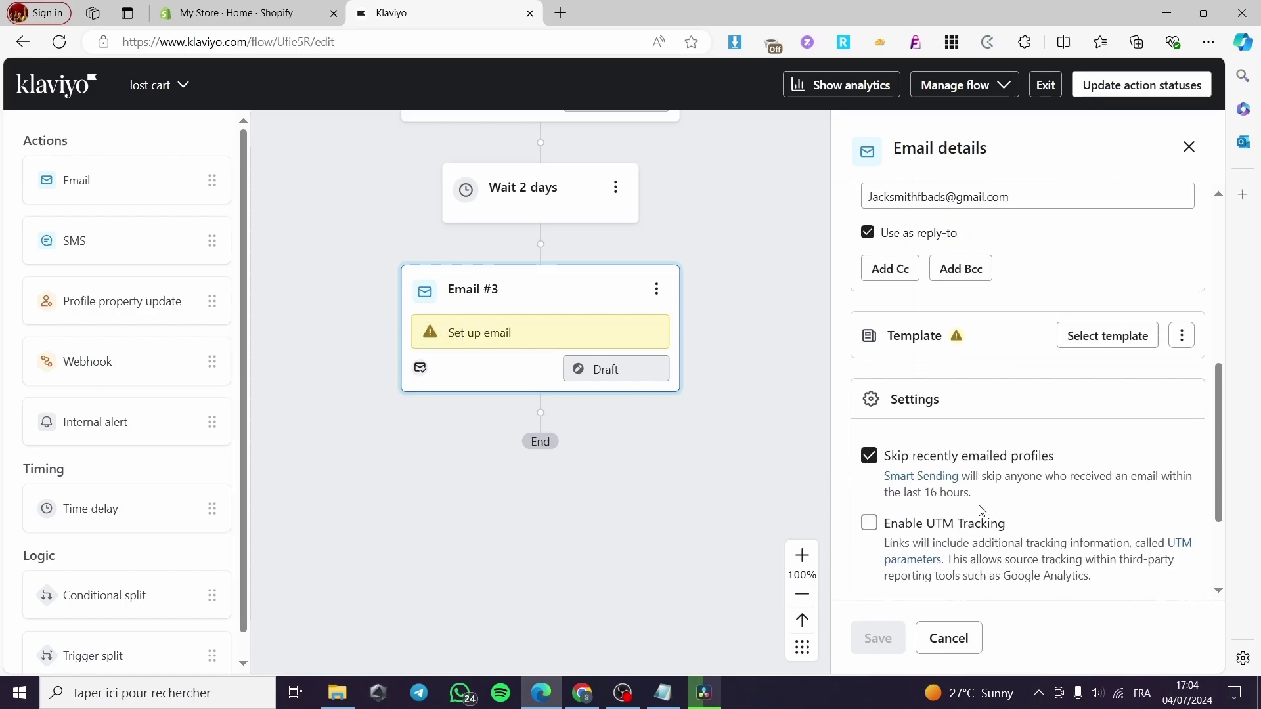
scroll(990, 412, "up", 5)
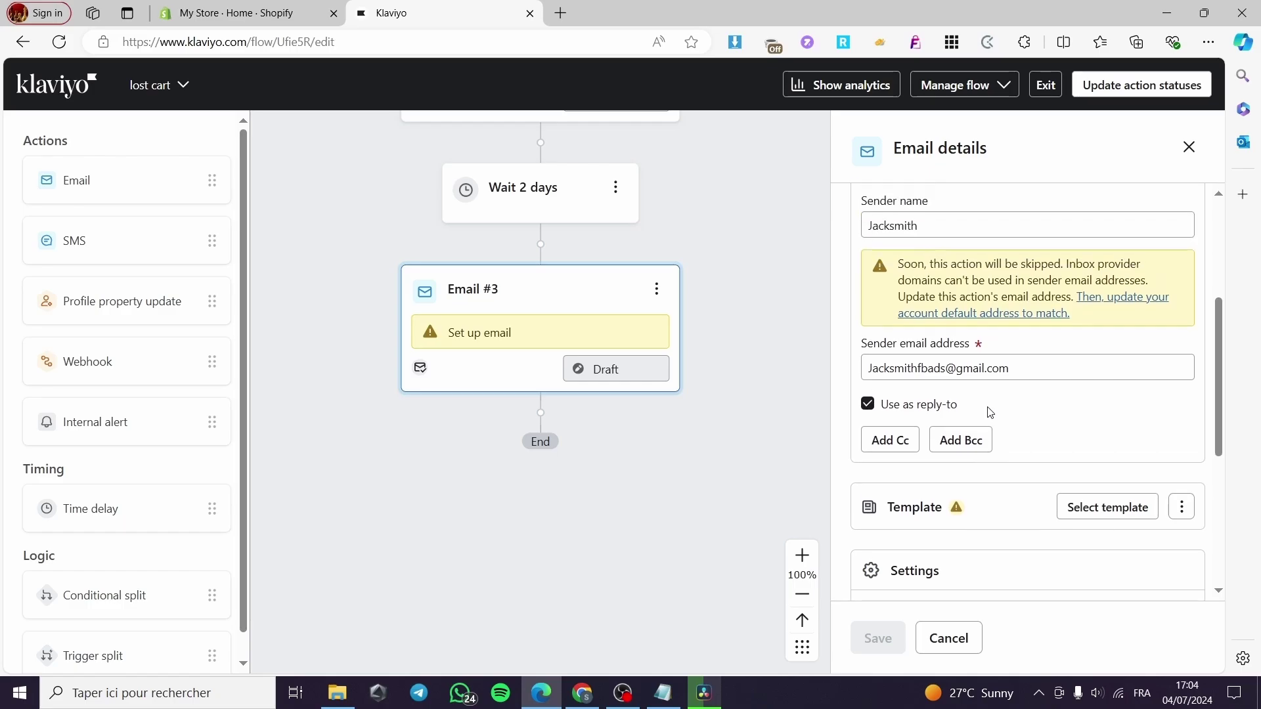
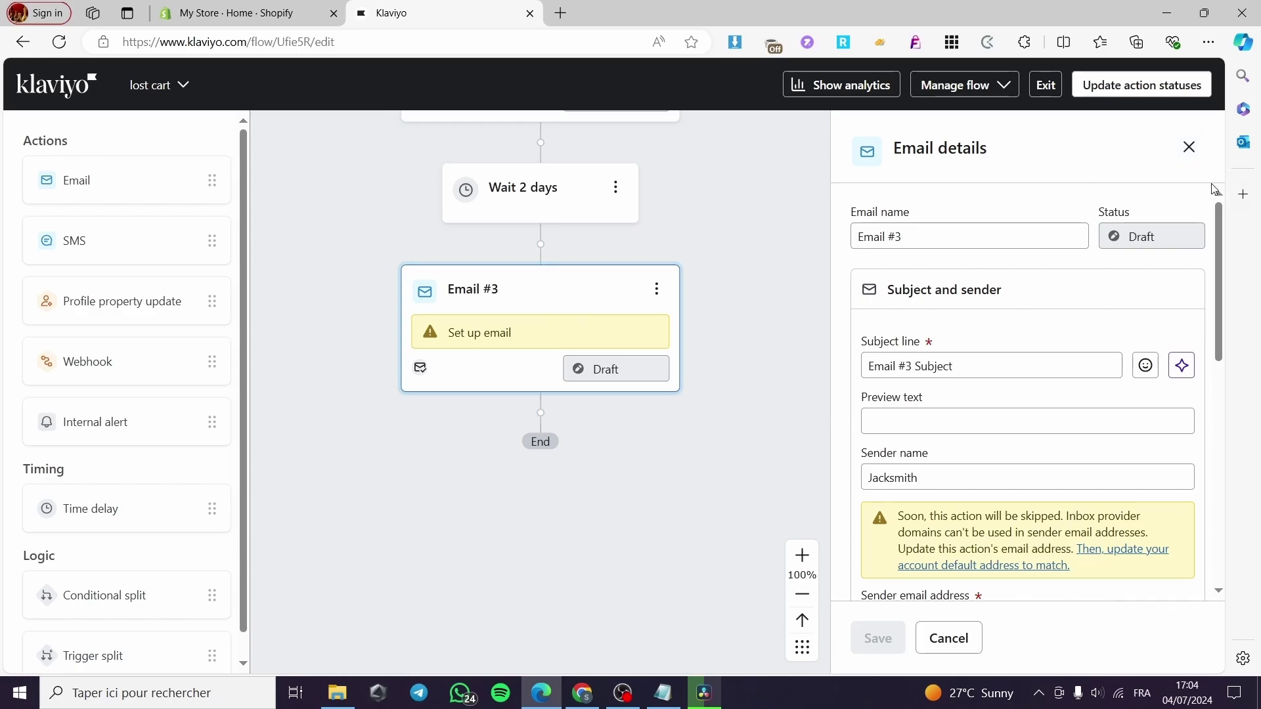
left_click(1191, 158)
Open the details of Email #1 after the 45-minute wait and start selecting a template for it
scroll(580, 366, "up", 6)
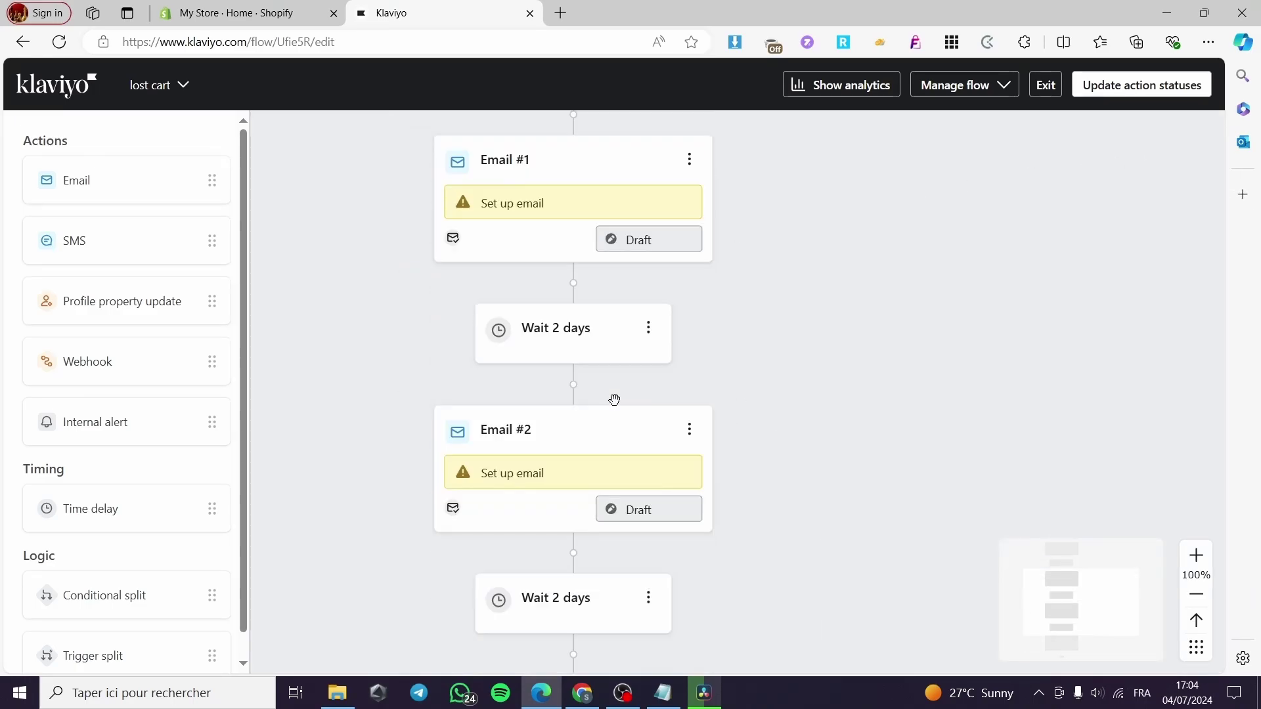
scroll(587, 279, "down", 2)
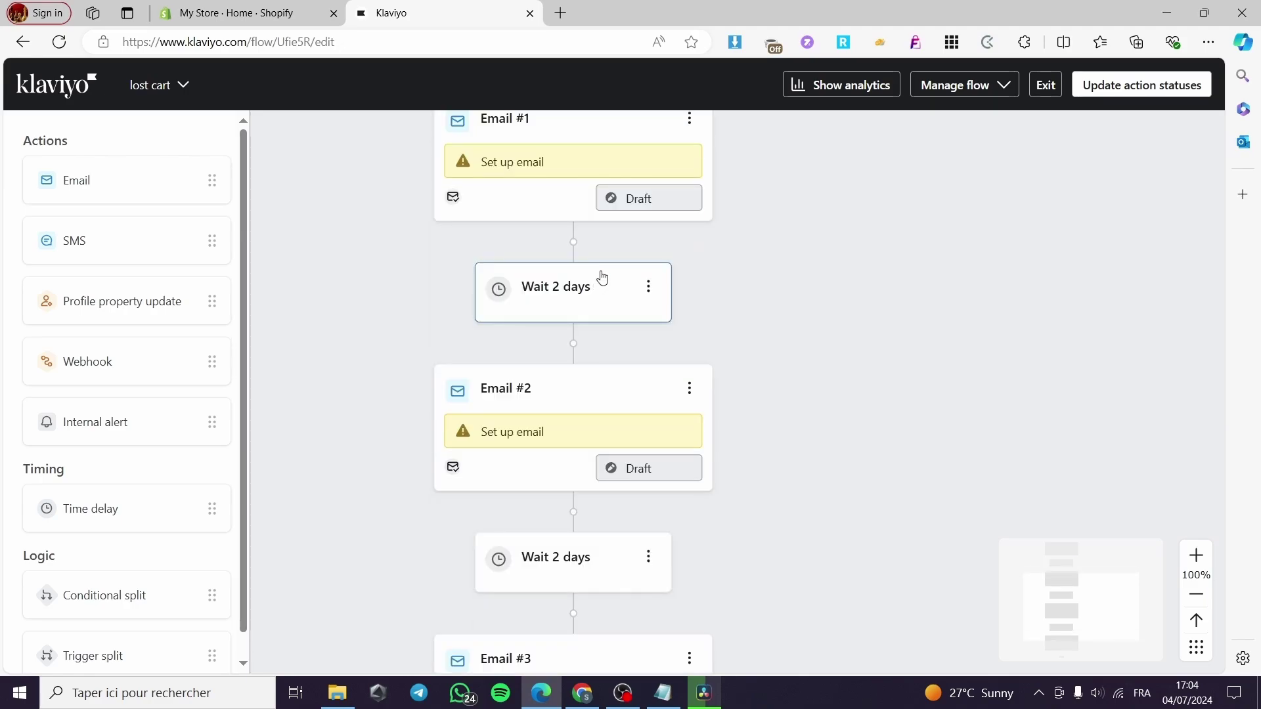
scroll(635, 411, "down", 3)
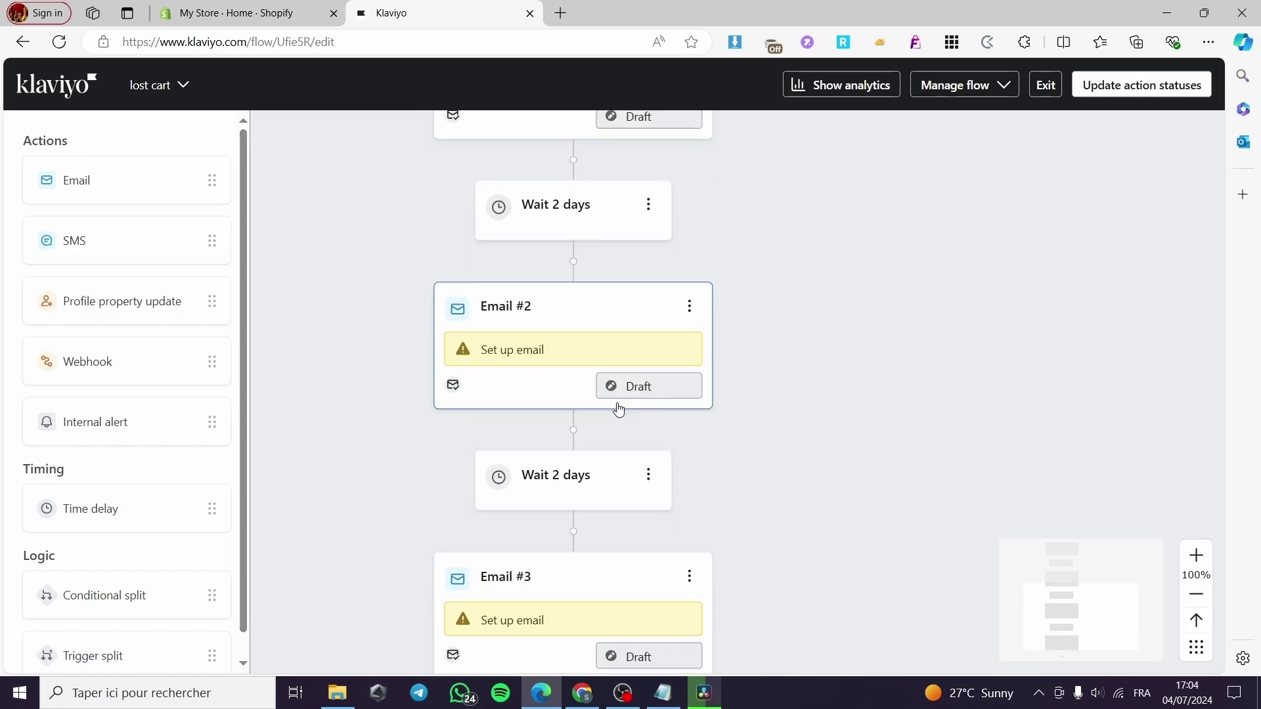
scroll(591, 457, "down", 2)
scroll(604, 461, "up", 6)
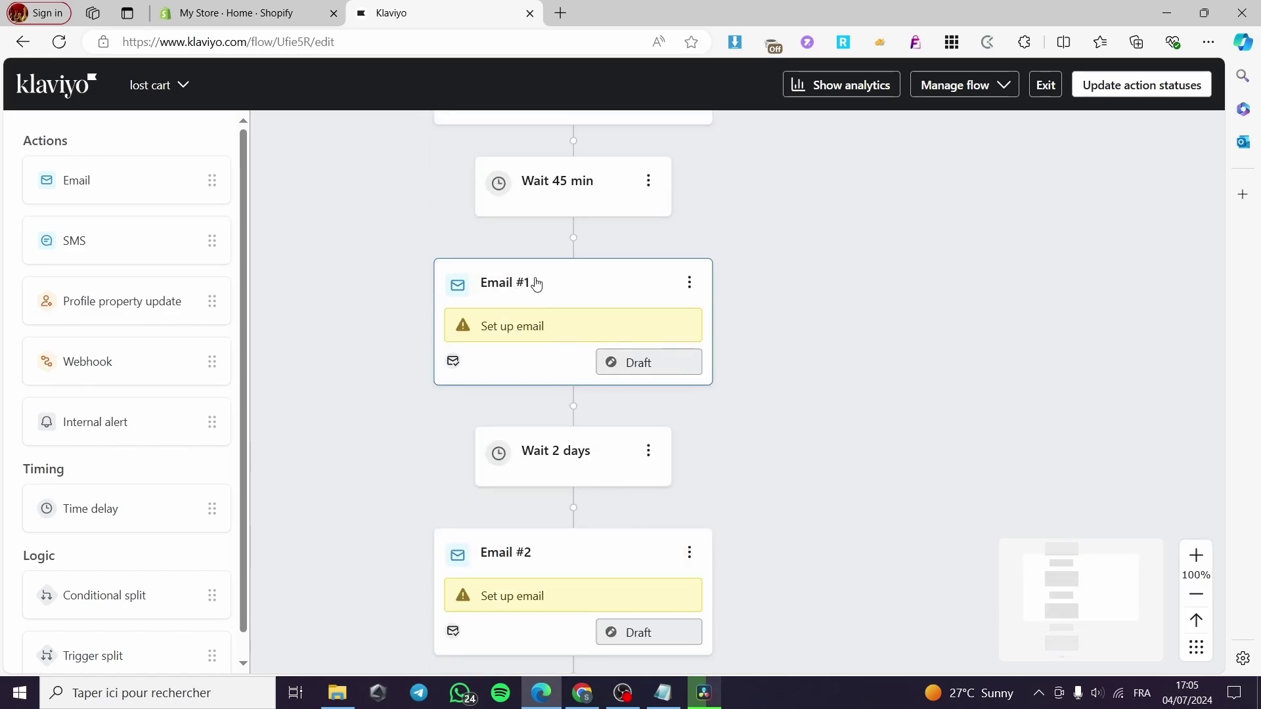
left_click(521, 292)
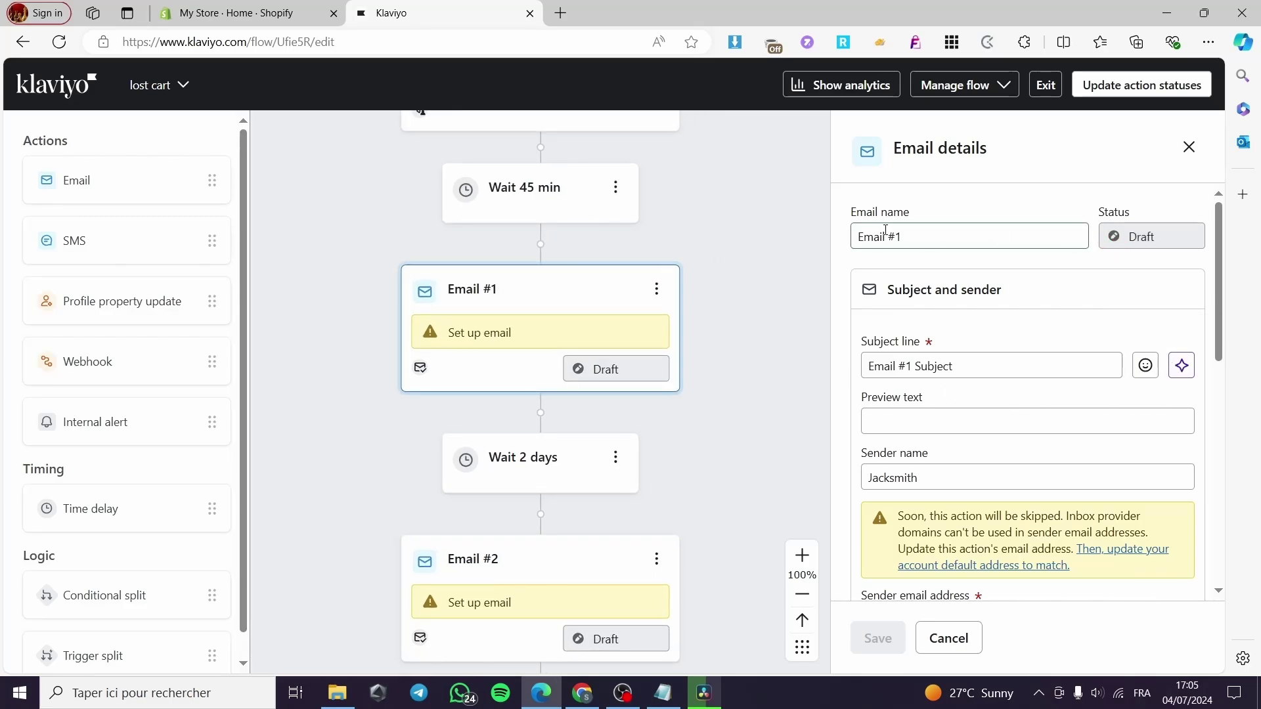
scroll(961, 424, "down", 3)
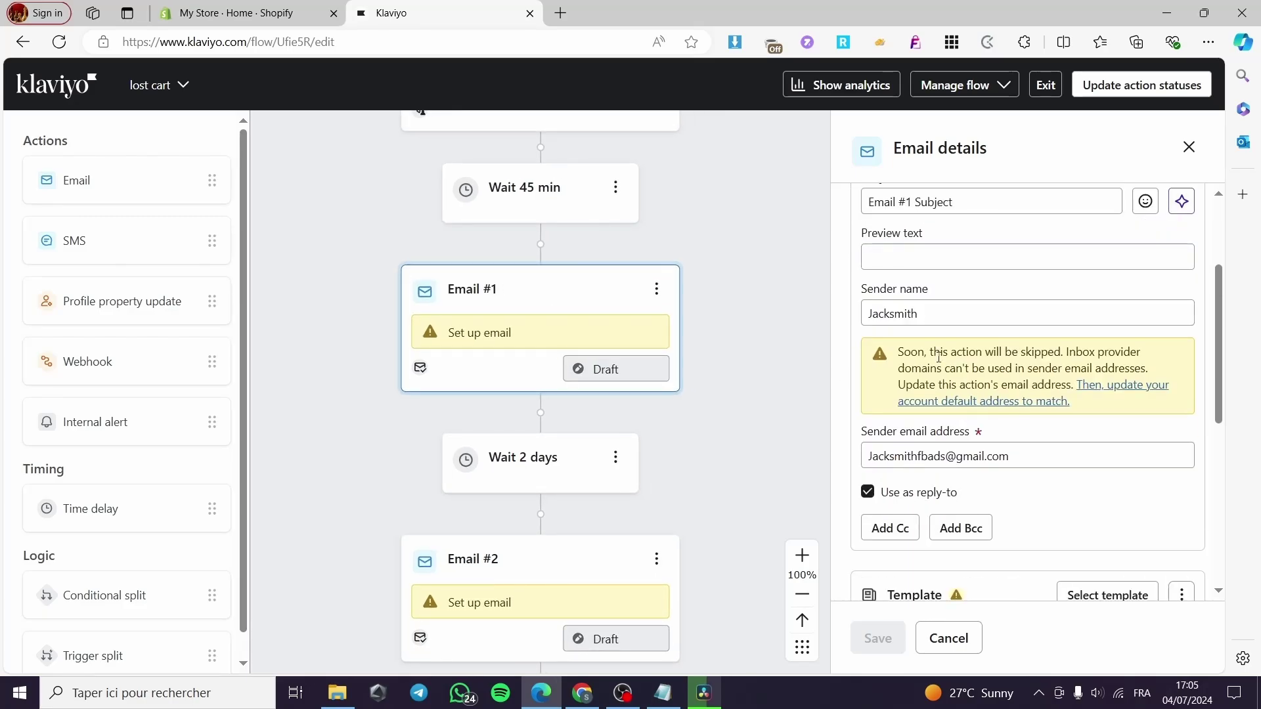
scroll(1005, 419, "down", 3)
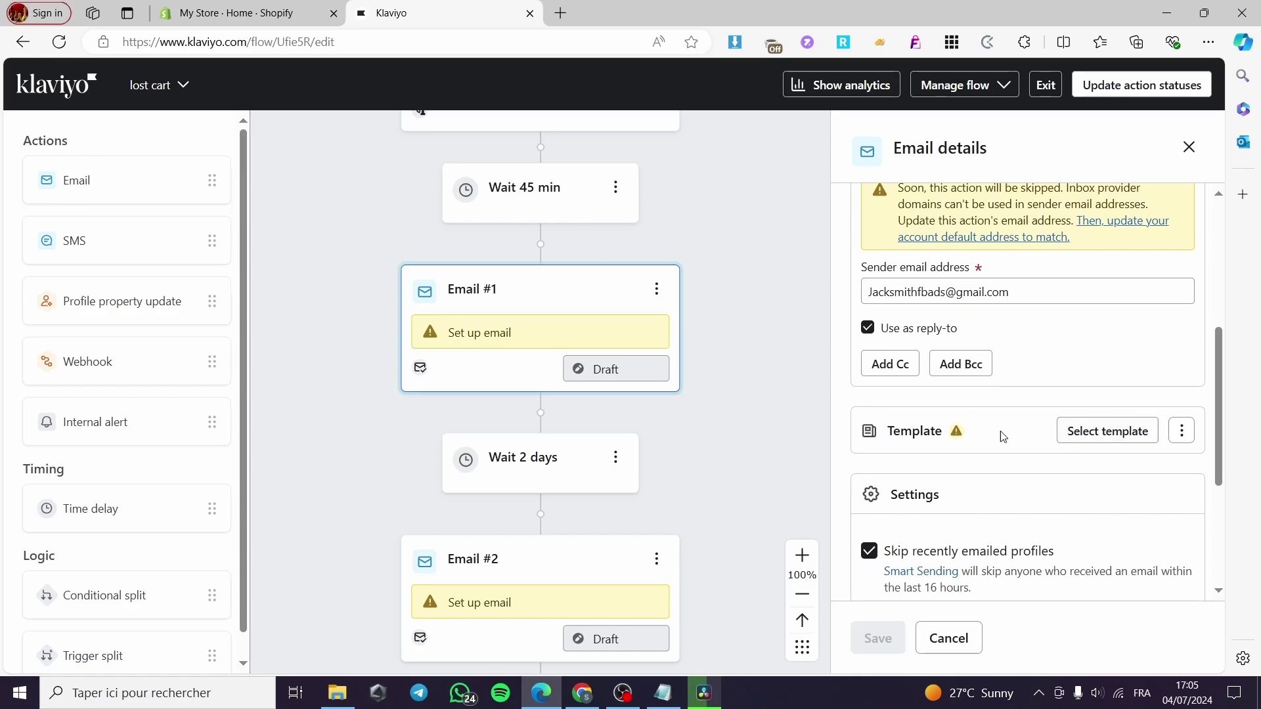
left_click(1103, 431)
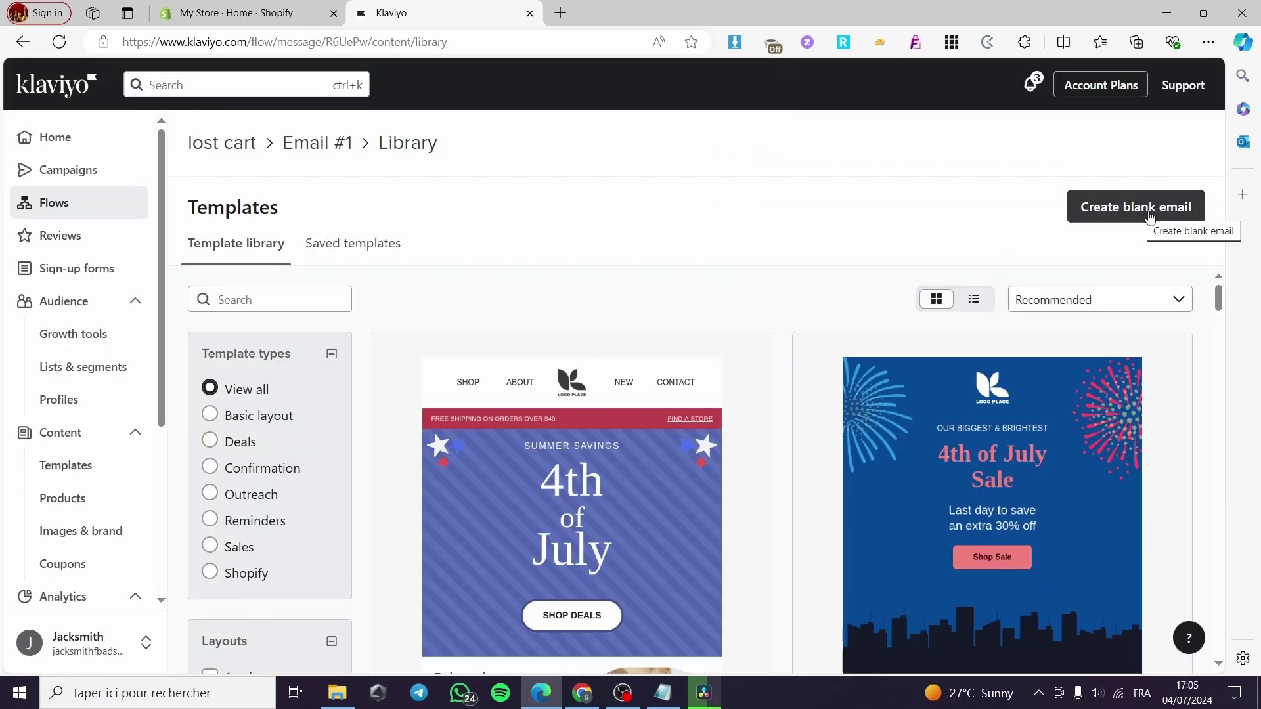
Browse the template library, search it for "cart", and clear the search
scroll(694, 402, "down", 7)
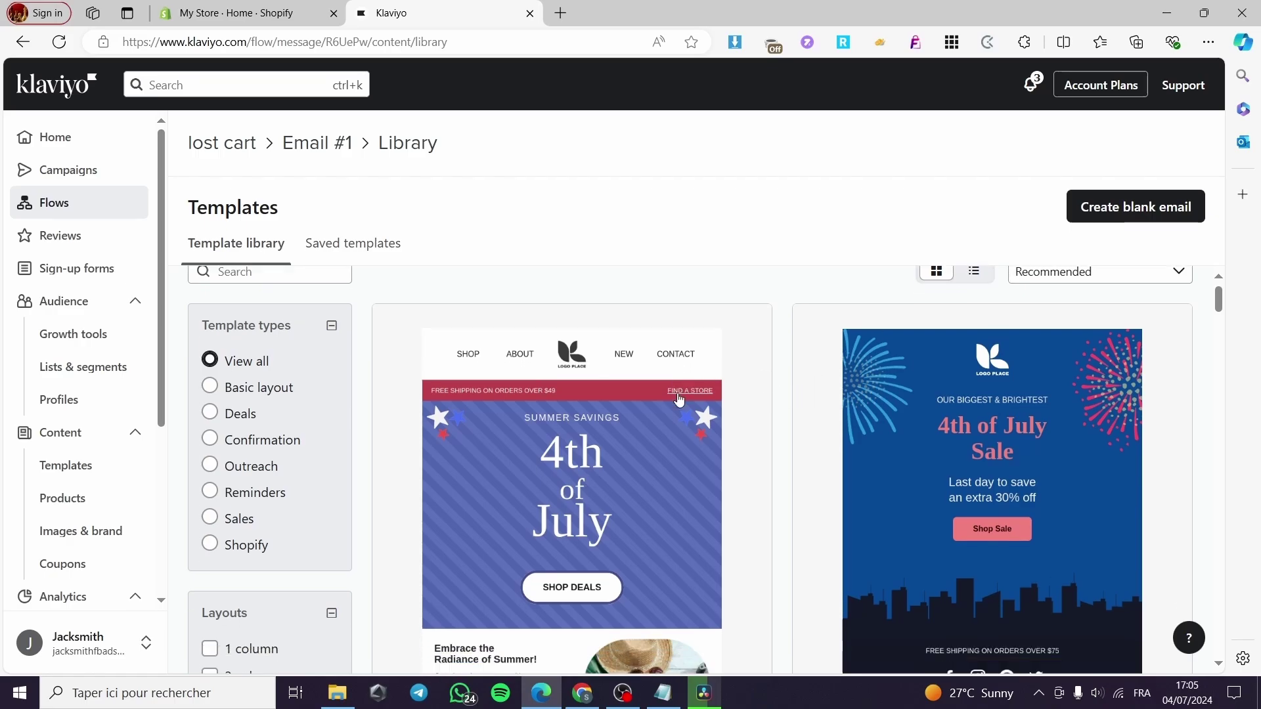
scroll(694, 402, "down", 2)
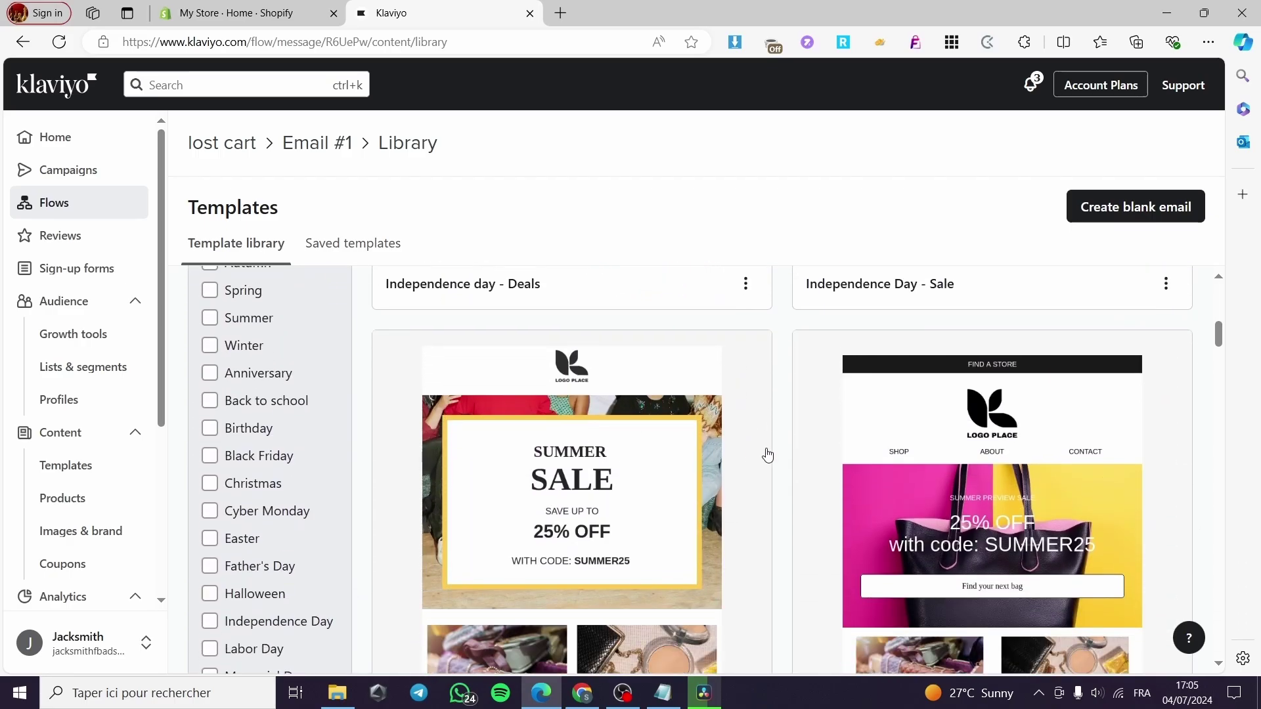
scroll(1098, 453, "down", 4)
scroll(306, 435, "up", 5)
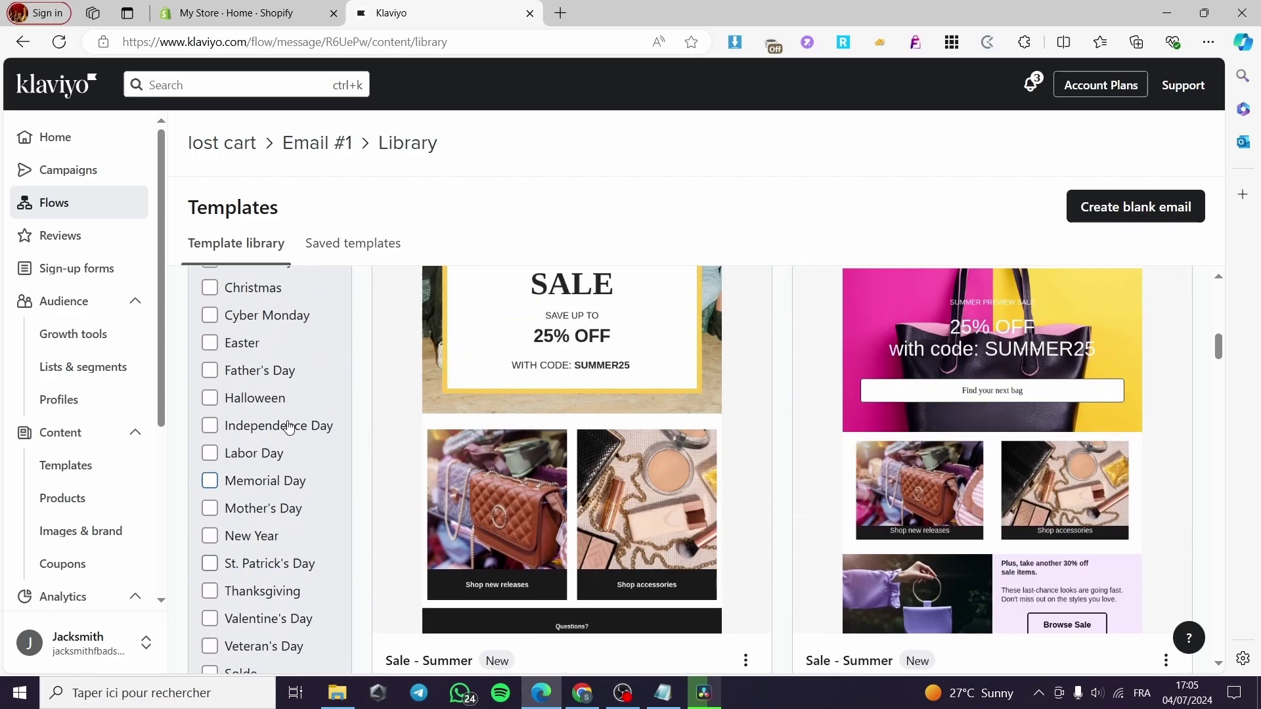
scroll(308, 414, "up", 5)
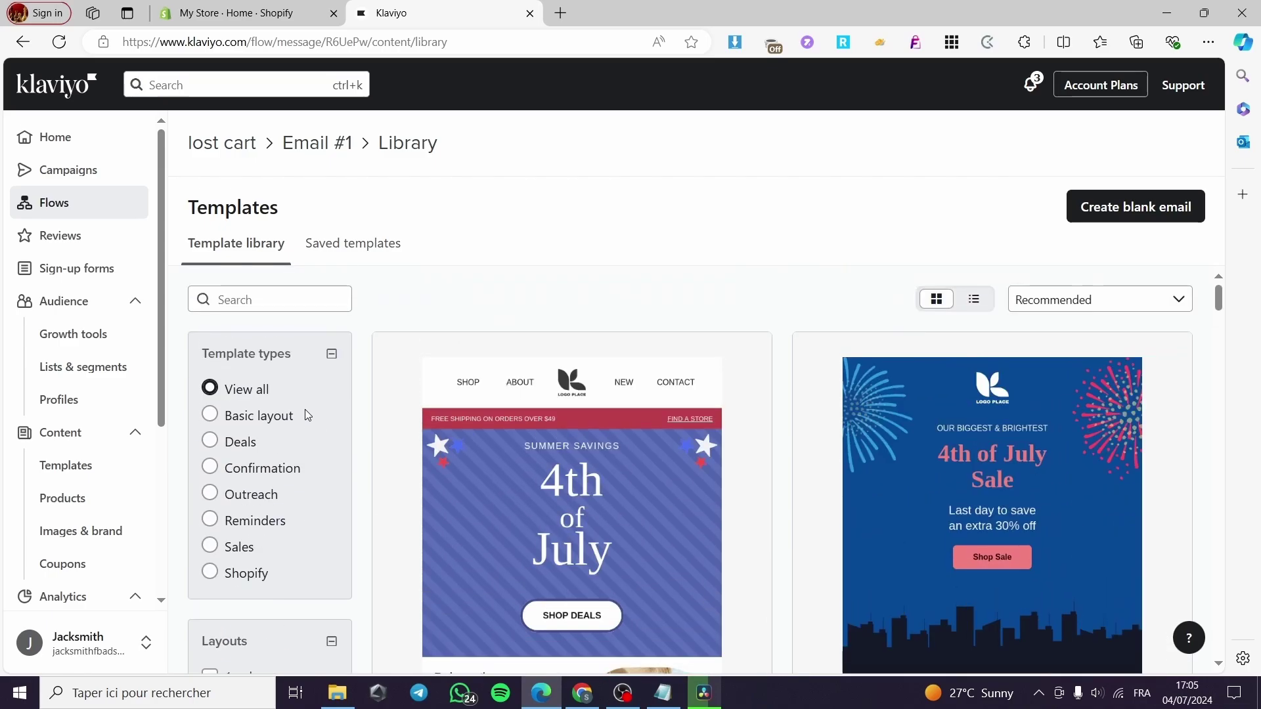
left_click(259, 298)
type("cart")
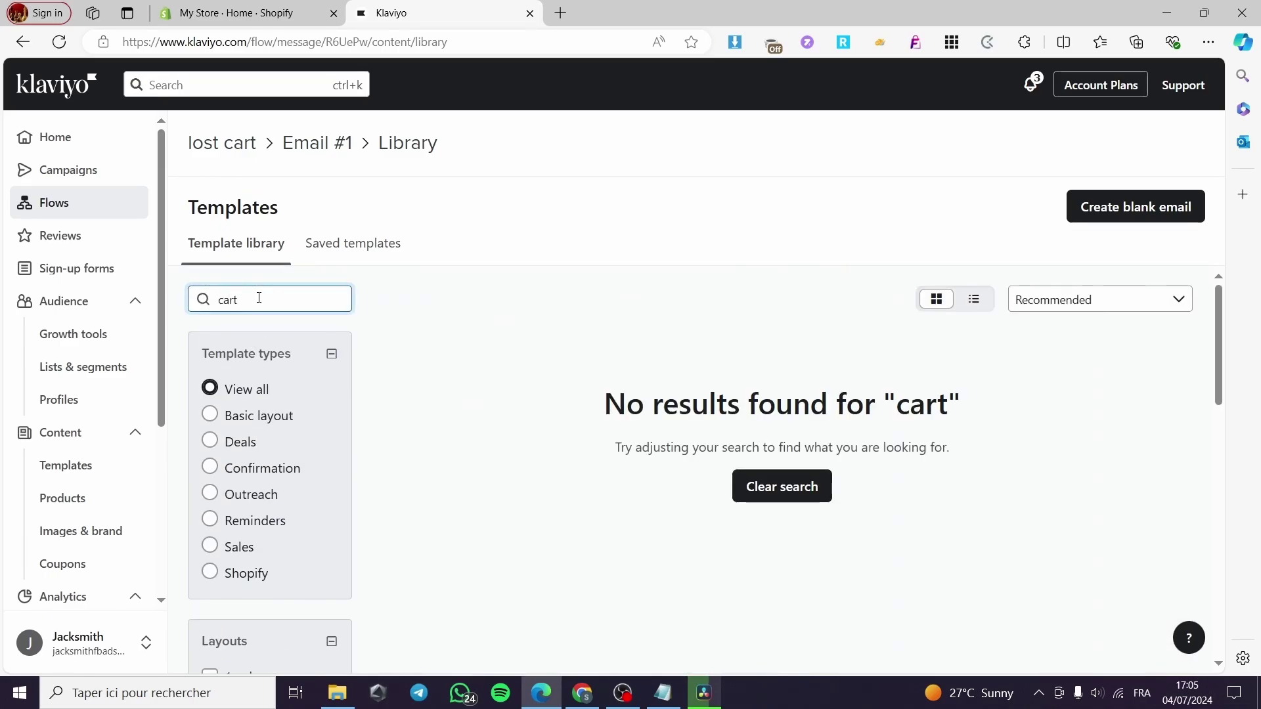
left_click_drag(259, 298, 204, 299)
key("BackSpace")
Create a blank email and delete the section holding the content placeholder, social links and unsubscribe text
left_click(1133, 212)
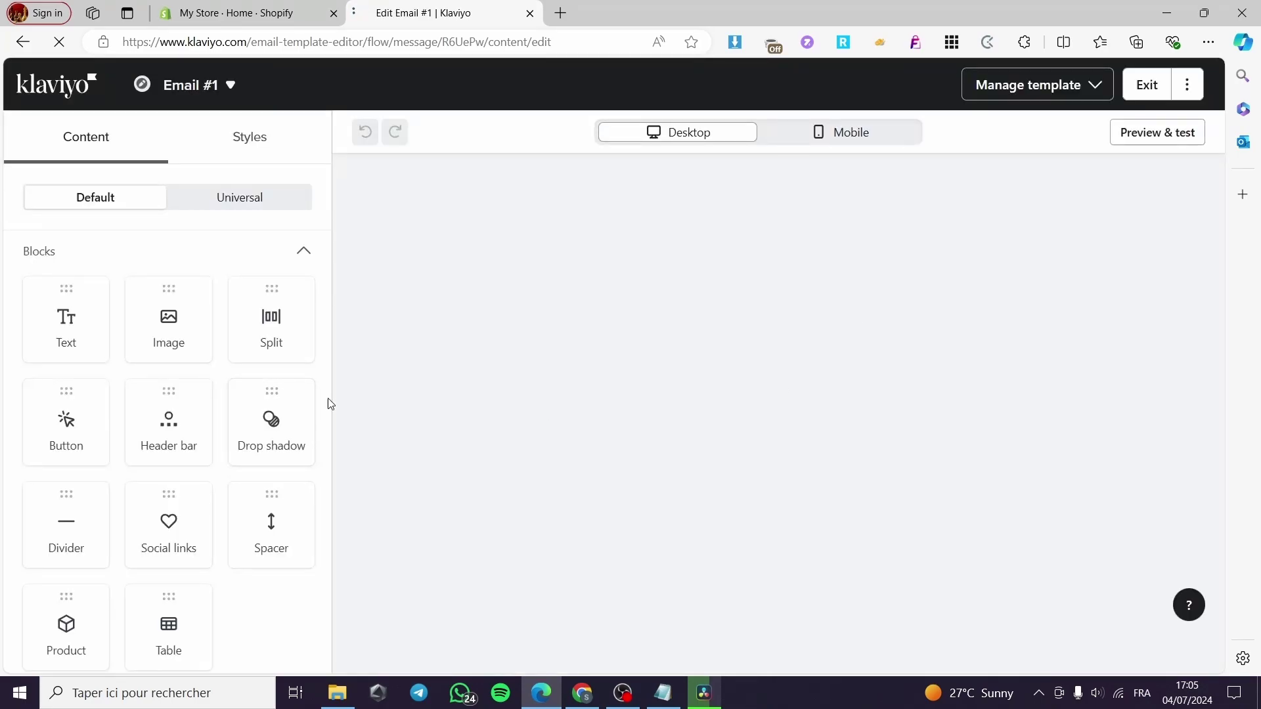
left_click(836, 346)
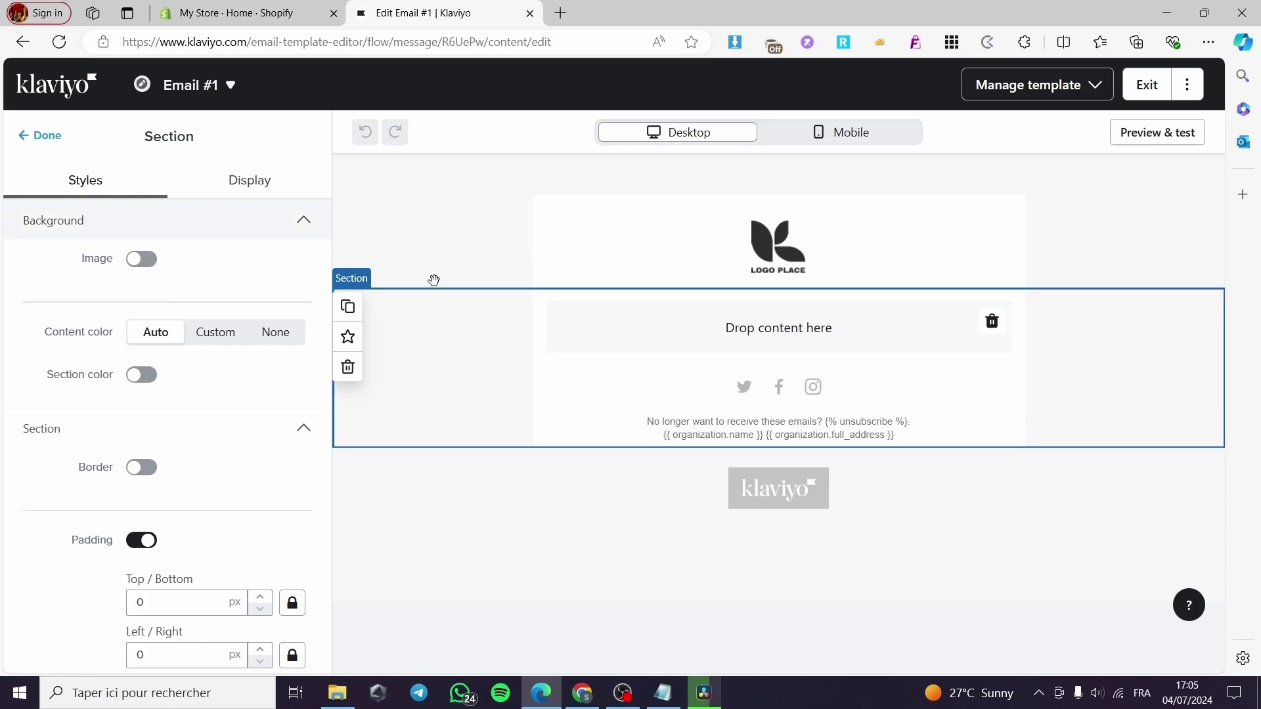
left_click(347, 366)
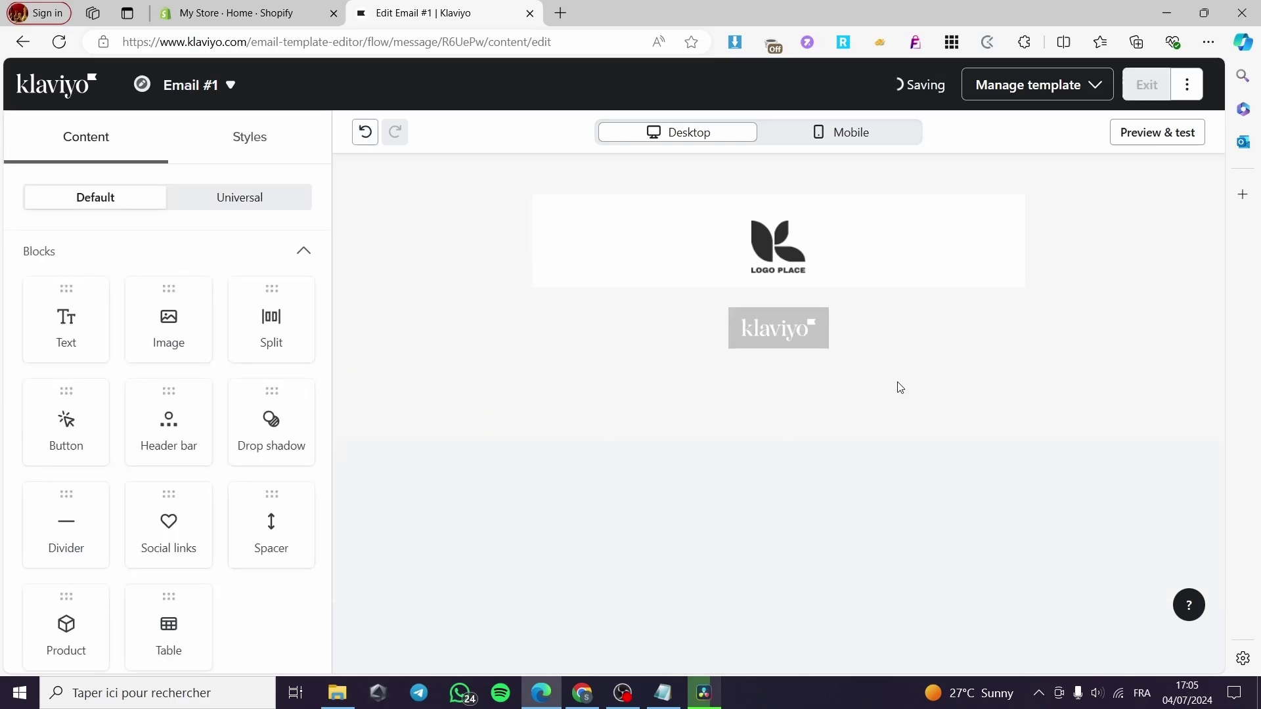
left_click(791, 331)
left_click(41, 135)
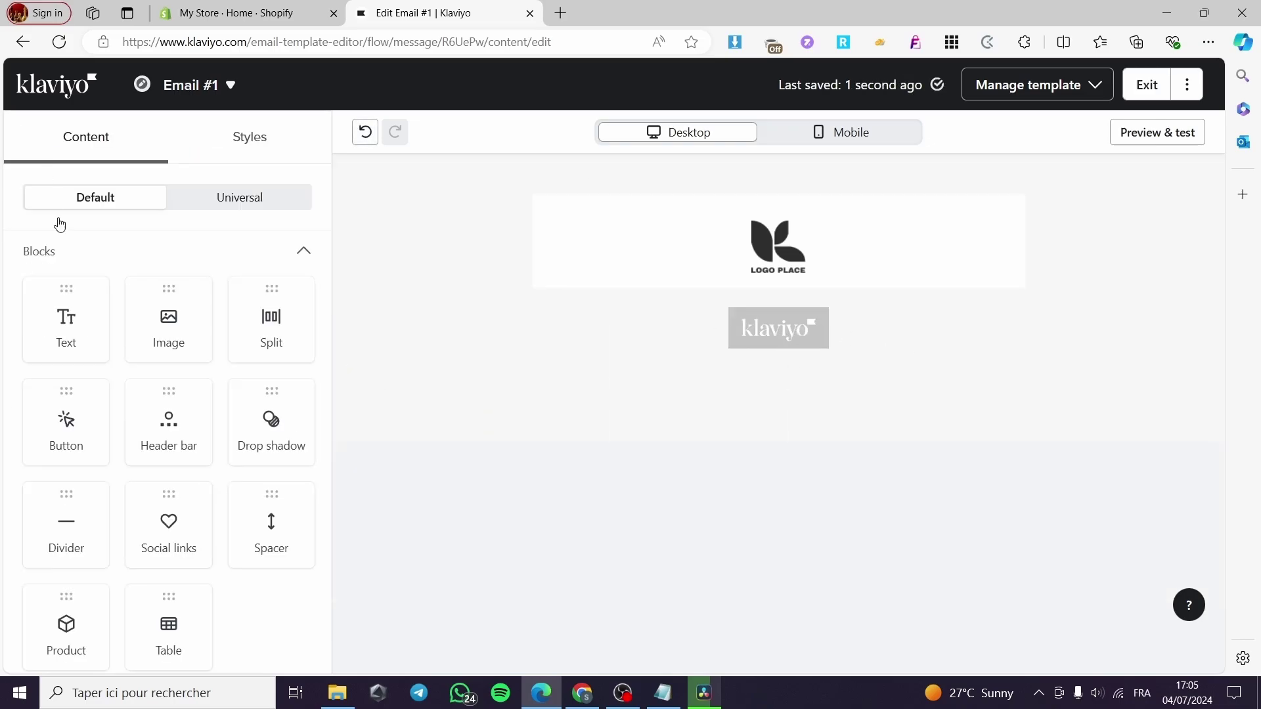
Add an image block directly below the logo
scroll(164, 479, "down", 1)
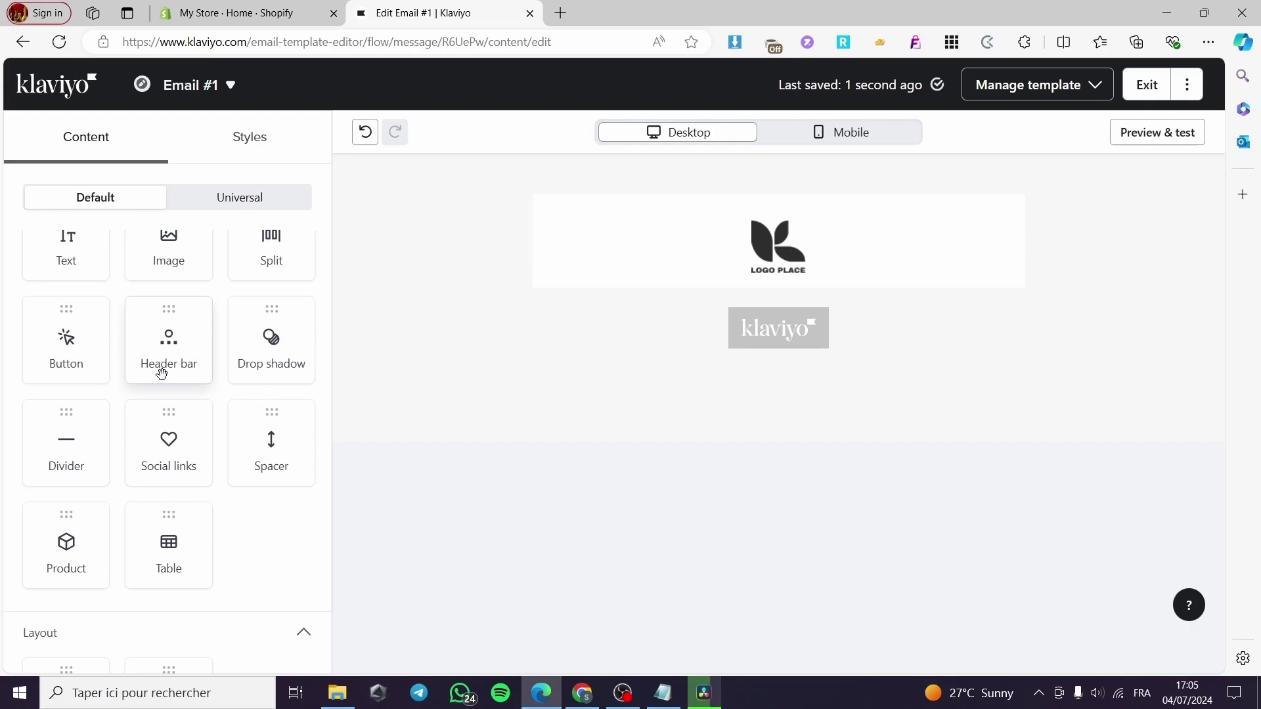
scroll(164, 376, "down", 1)
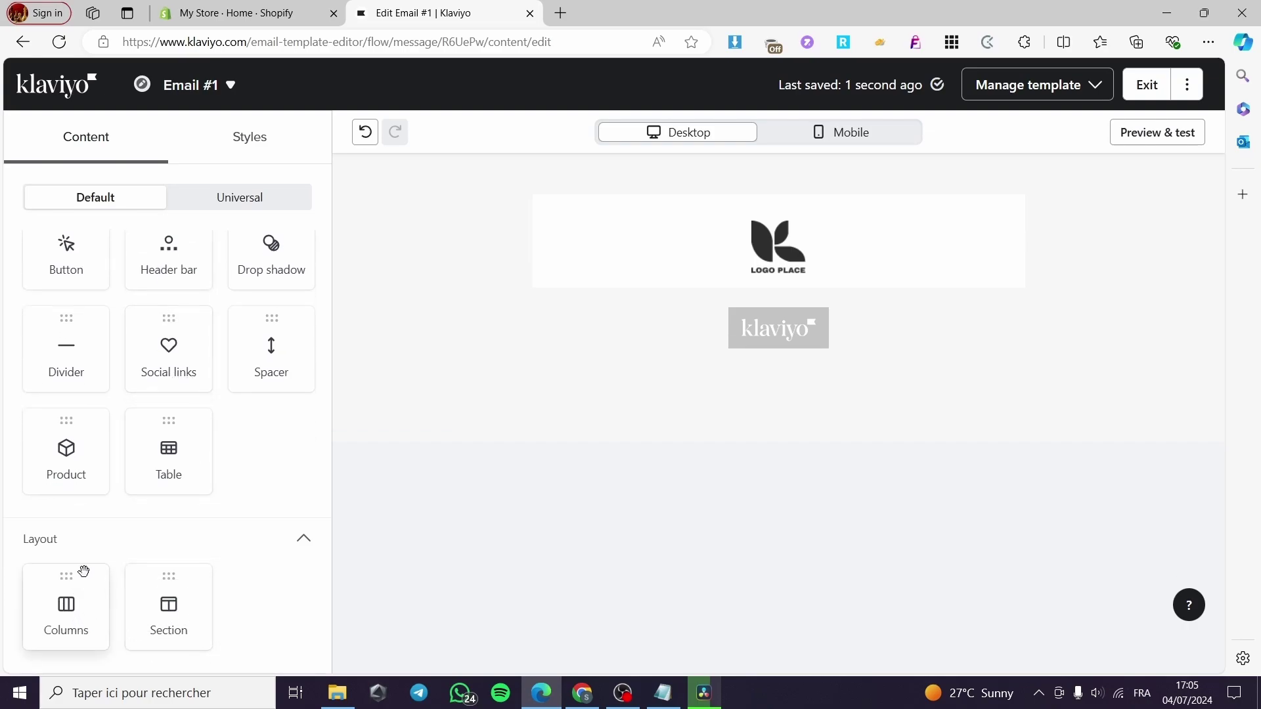
scroll(127, 515, "up", 2)
left_click(255, 211)
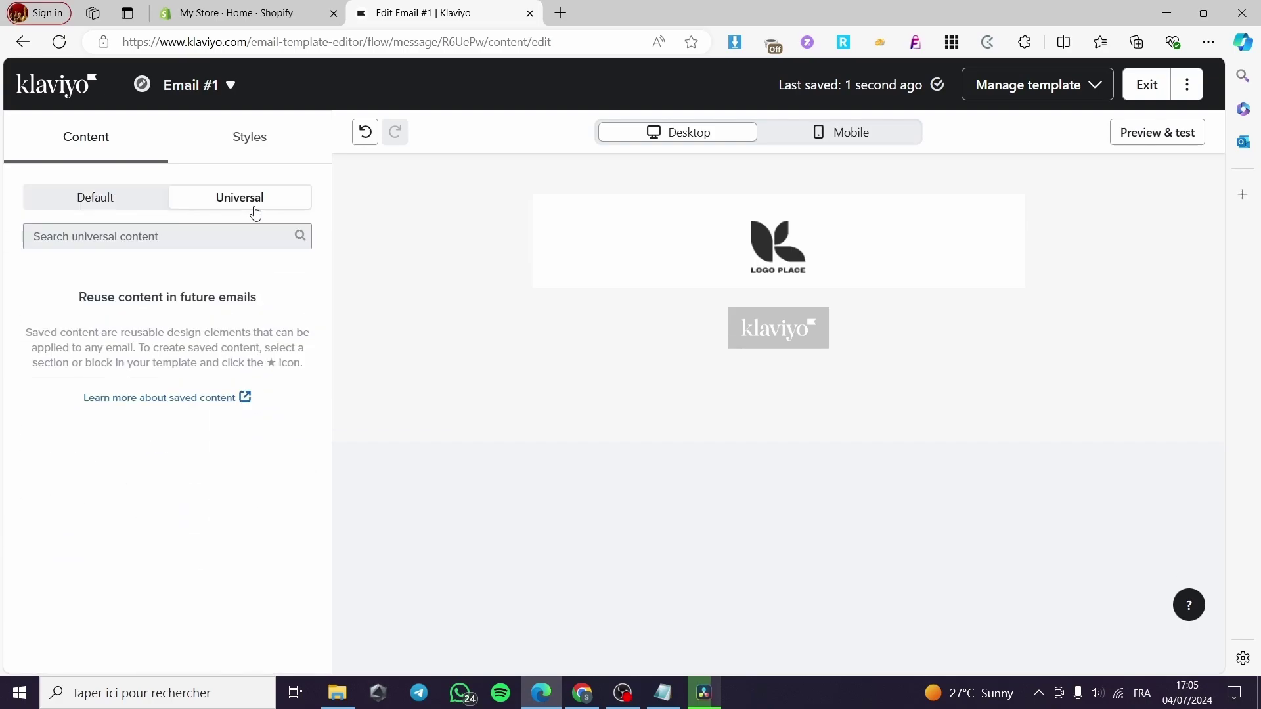
left_click(144, 198)
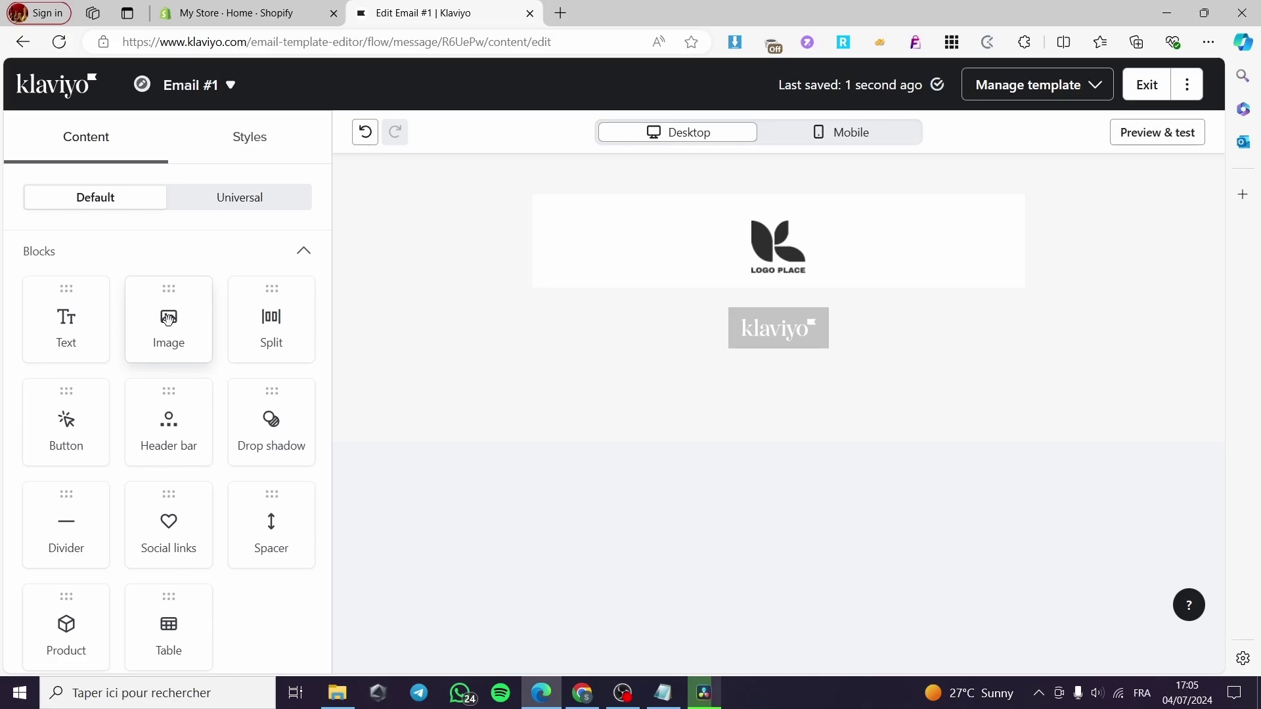
left_click_drag(168, 319, 791, 311)
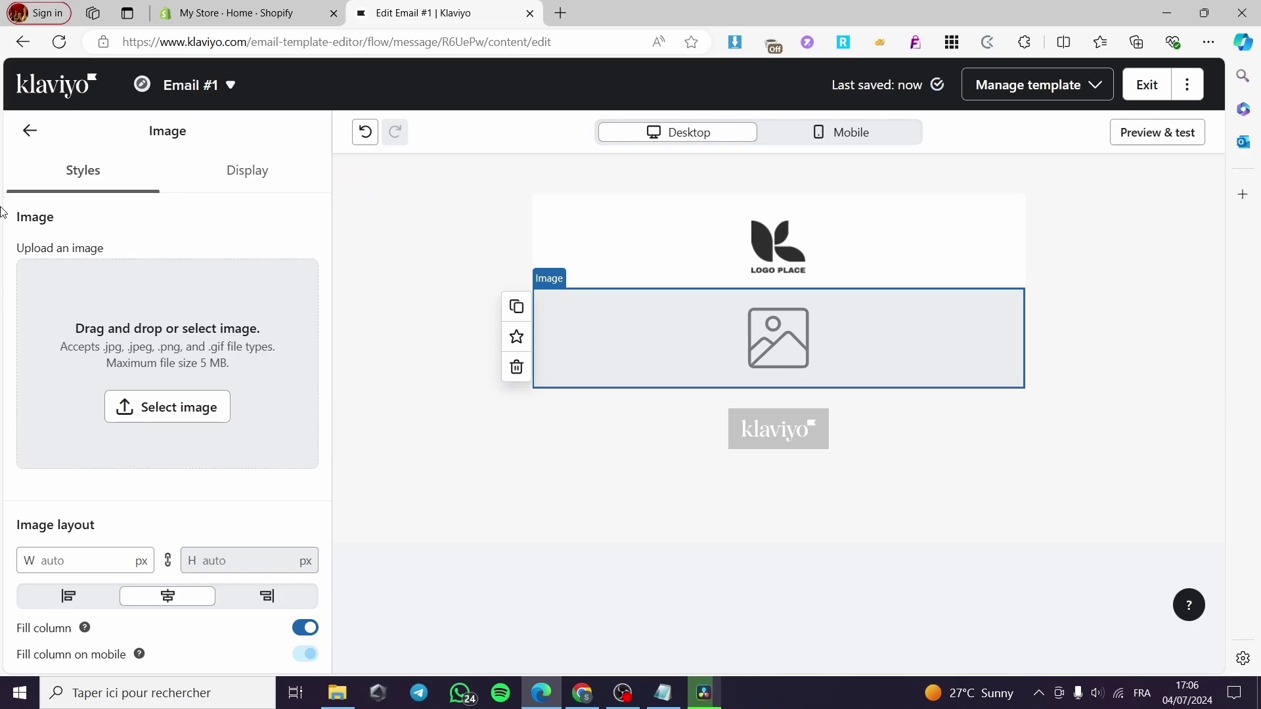
left_click(30, 130)
Add a text block between the logo and the image block, and delete the image block
left_click_drag(72, 318, 847, 331)
left_click(782, 363)
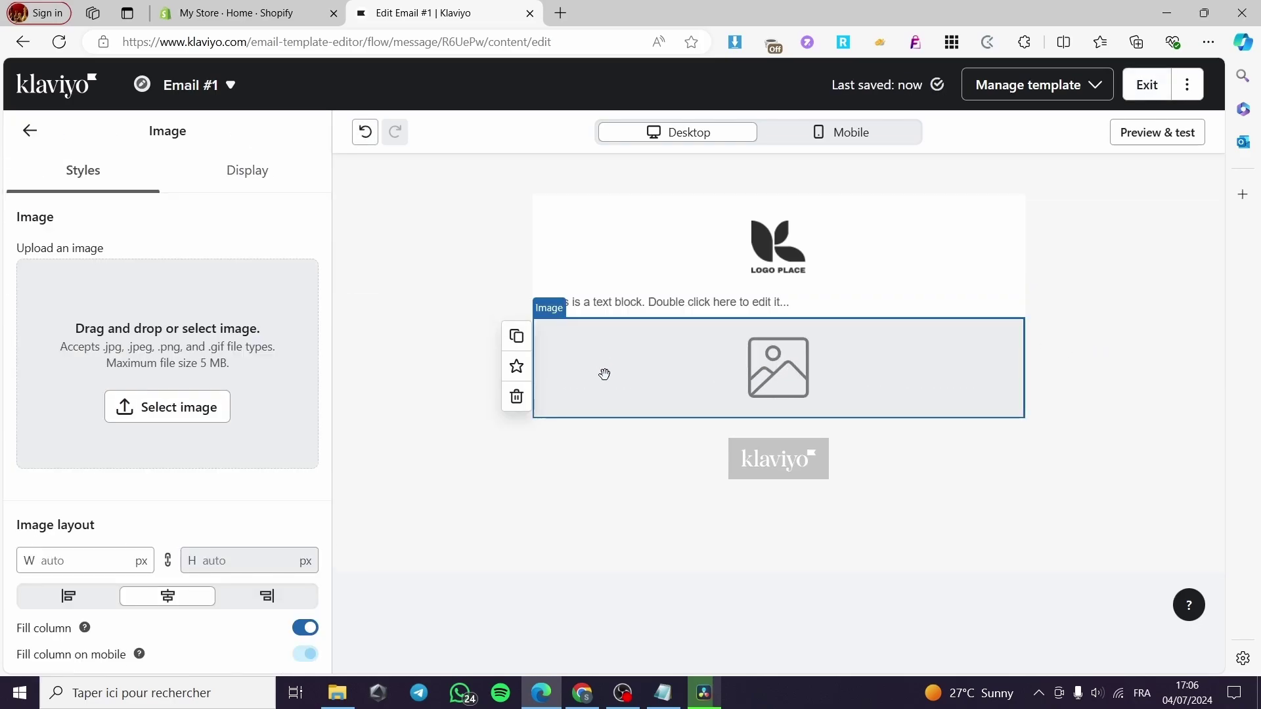
left_click(516, 396)
Replace the text block's placeholder with "Did You Forgot Something"
left_click(676, 302)
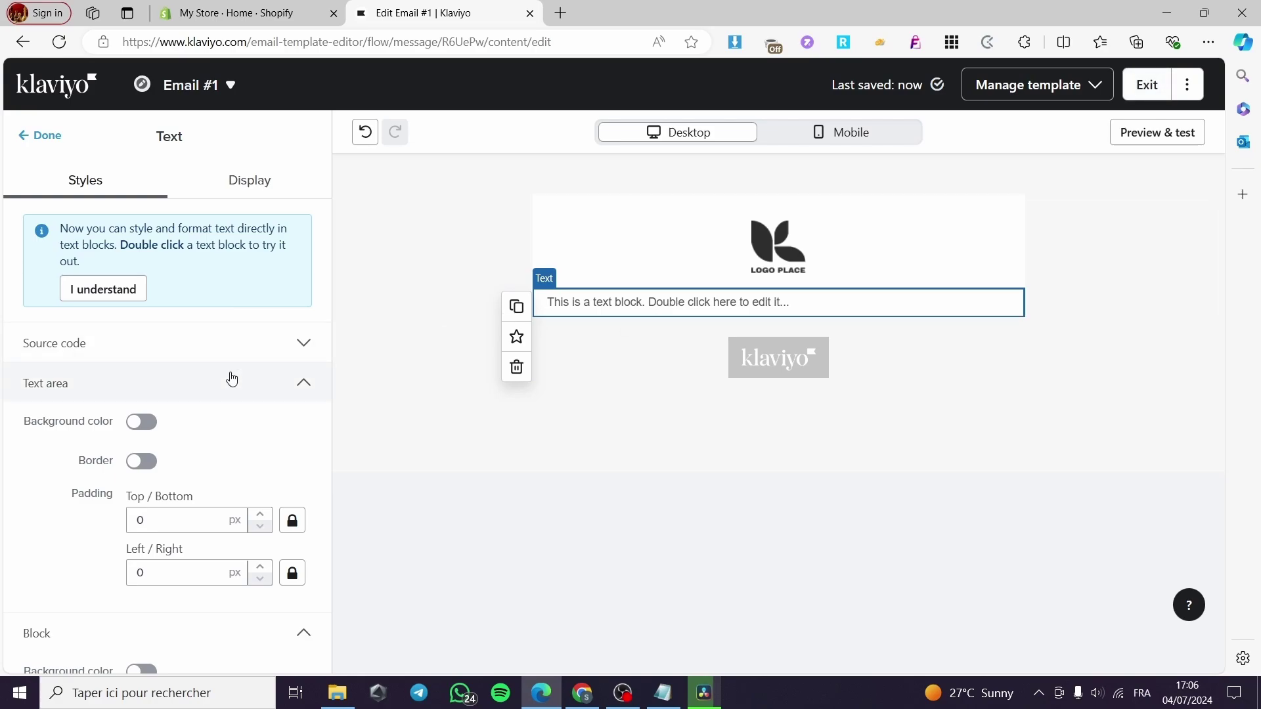
double_click(684, 302)
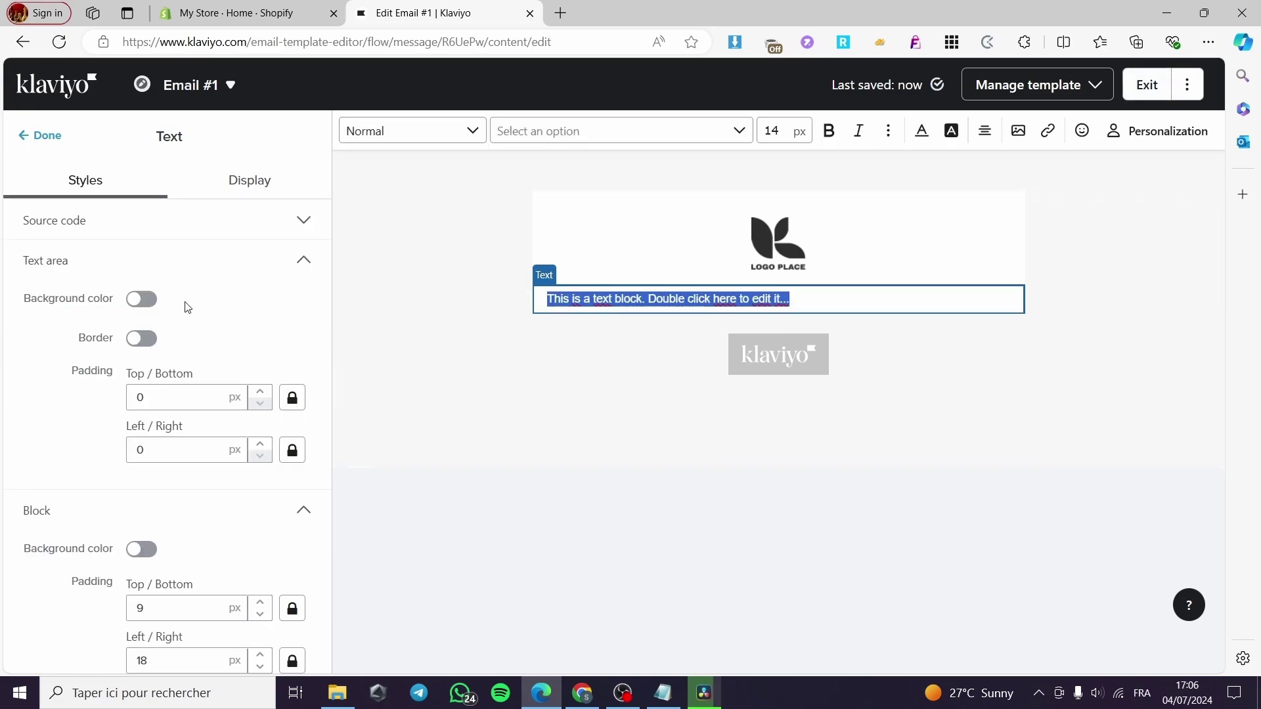
type("Did You forgot Something")
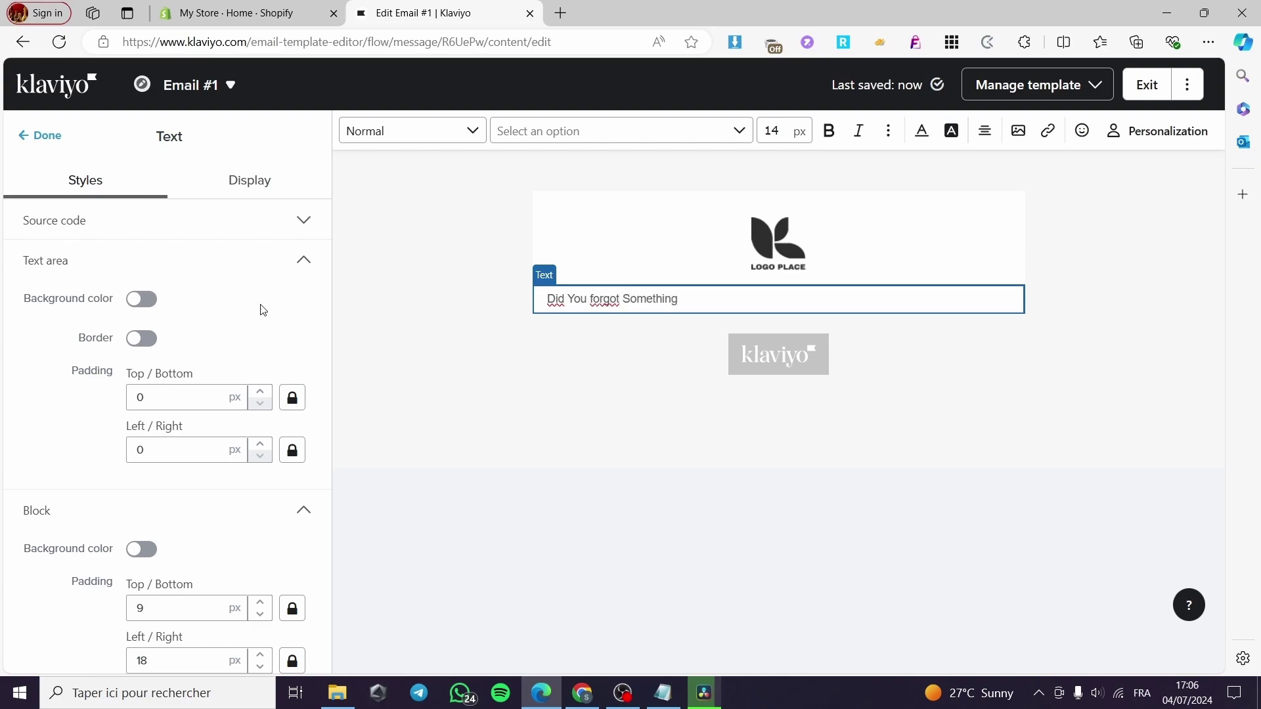
key("ctrl+f")
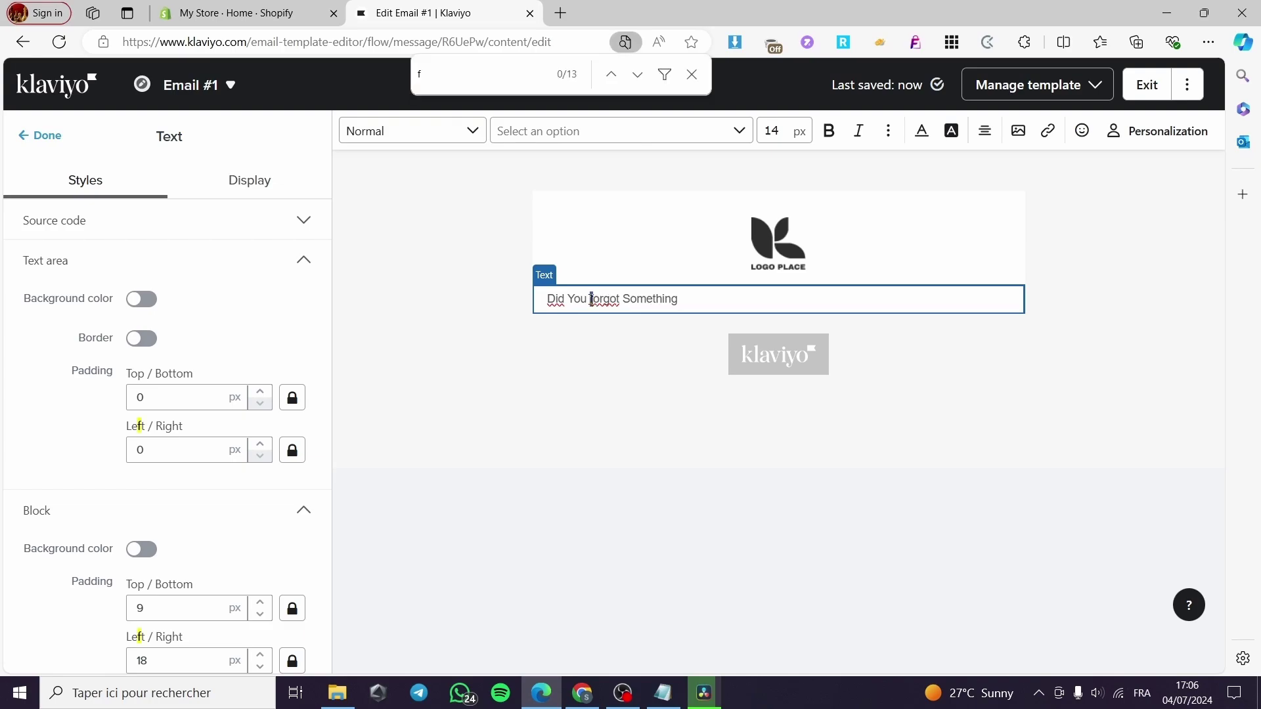
type("F")
left_click(692, 74)
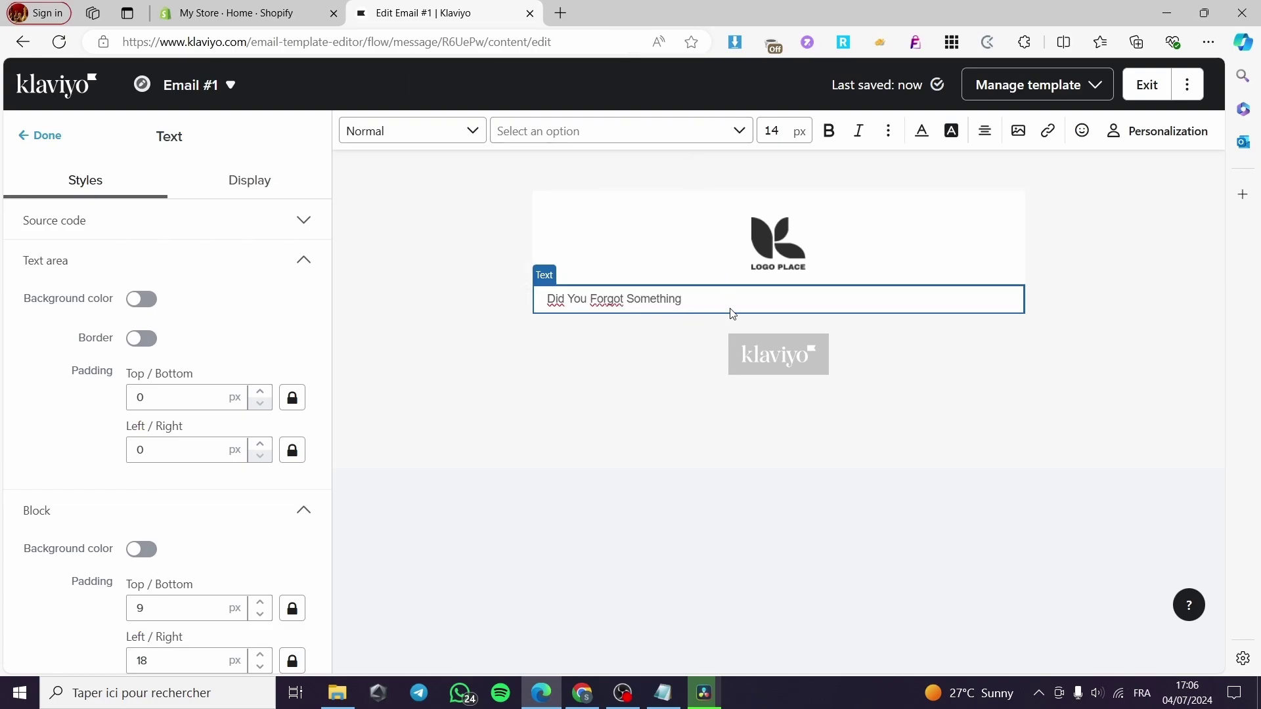
Try a border and a background color on the text area, switch both off, and close the text block's settings
left_click_drag(656, 300, 547, 301)
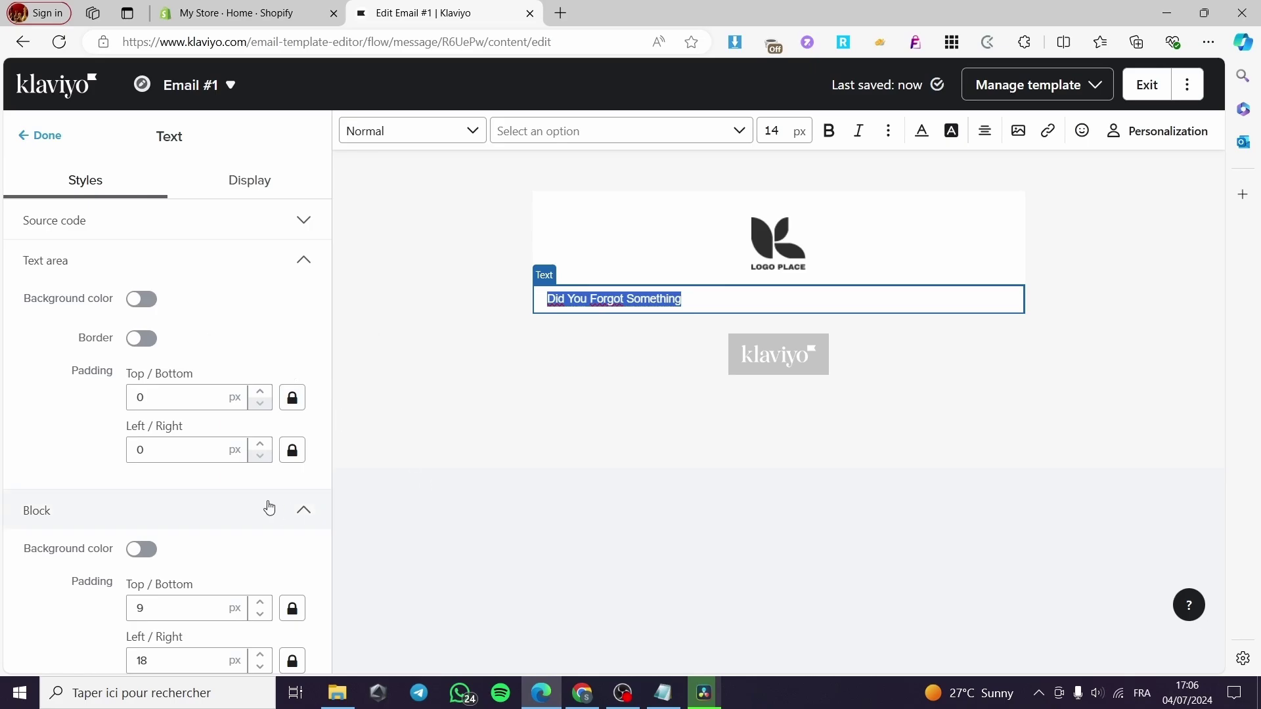
scroll(163, 526, "down", 1)
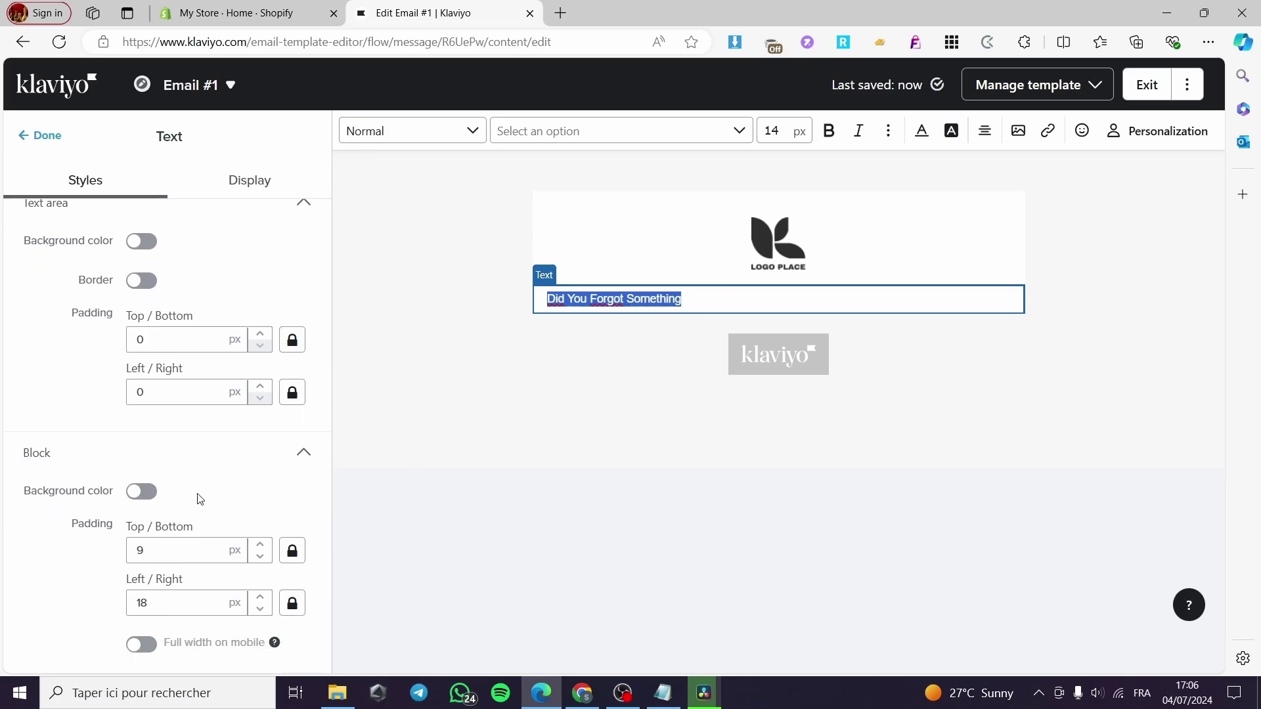
scroll(231, 507, "up", 1)
left_click(258, 187)
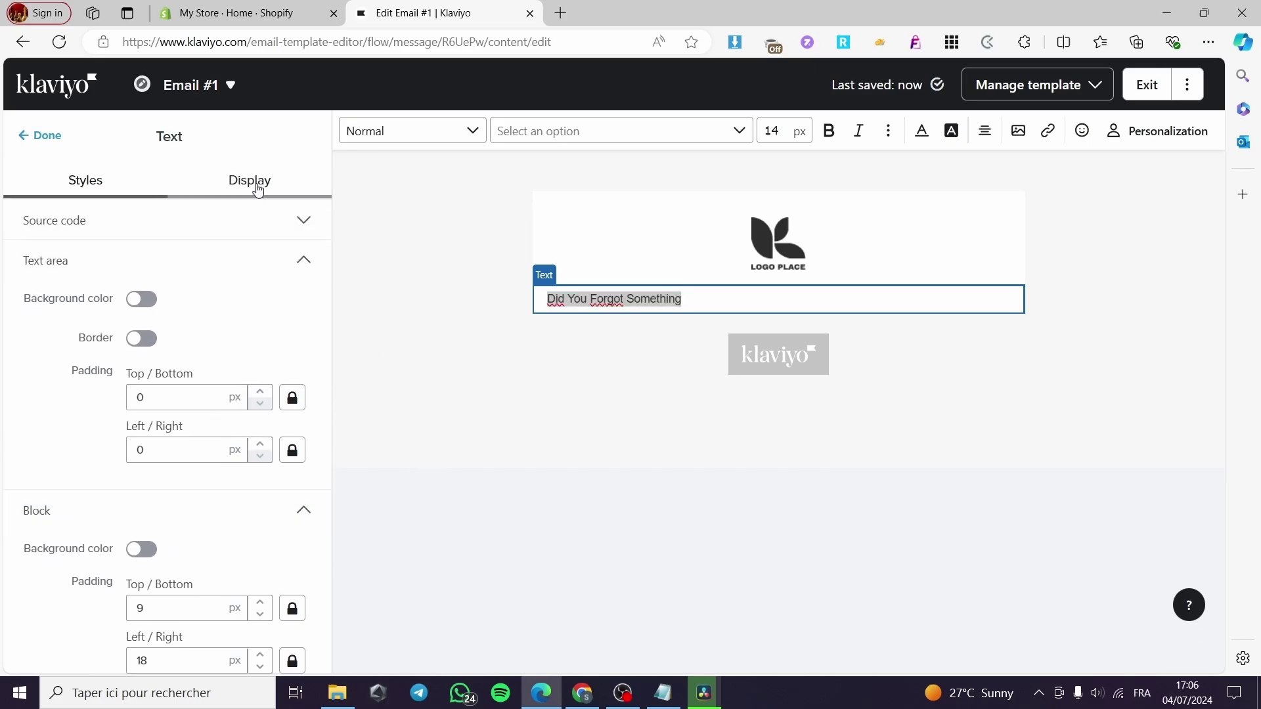
left_click(107, 179)
left_click(142, 337)
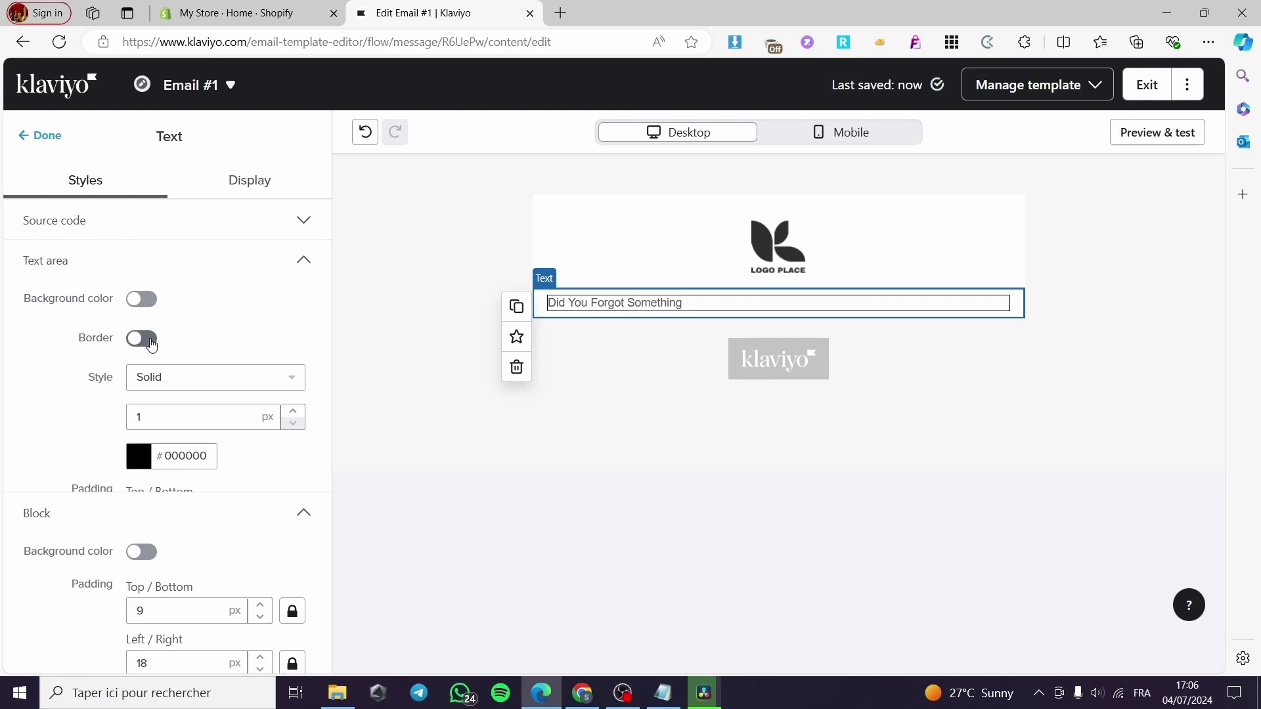
left_click(146, 338)
left_click(141, 301)
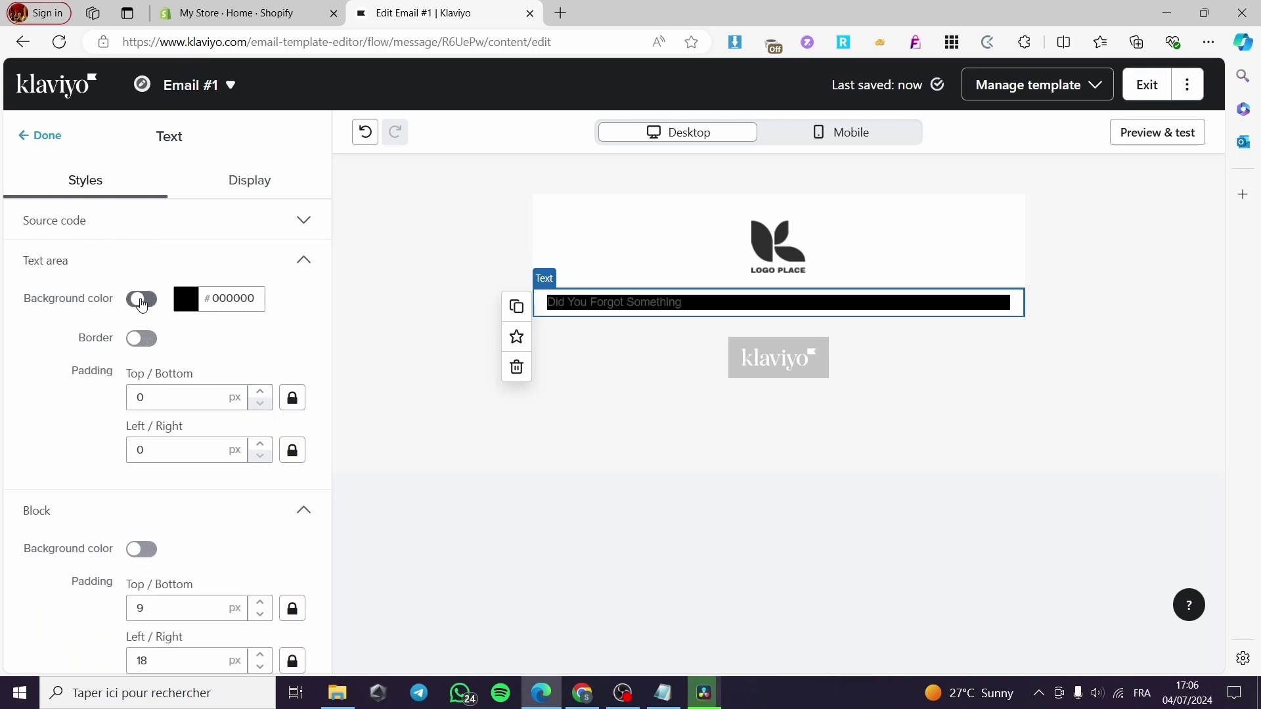
left_click(141, 301)
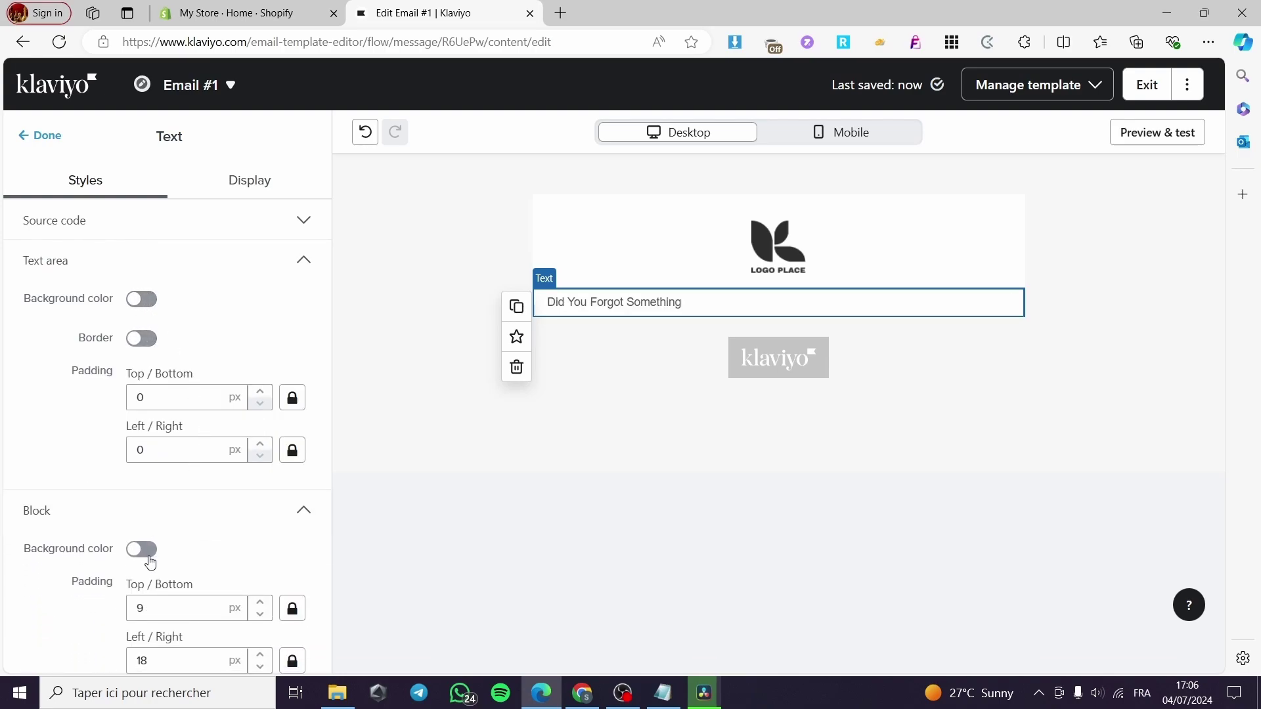
scroll(142, 555, "down", 1)
scroll(275, 348, "up", 1)
left_click(46, 137)
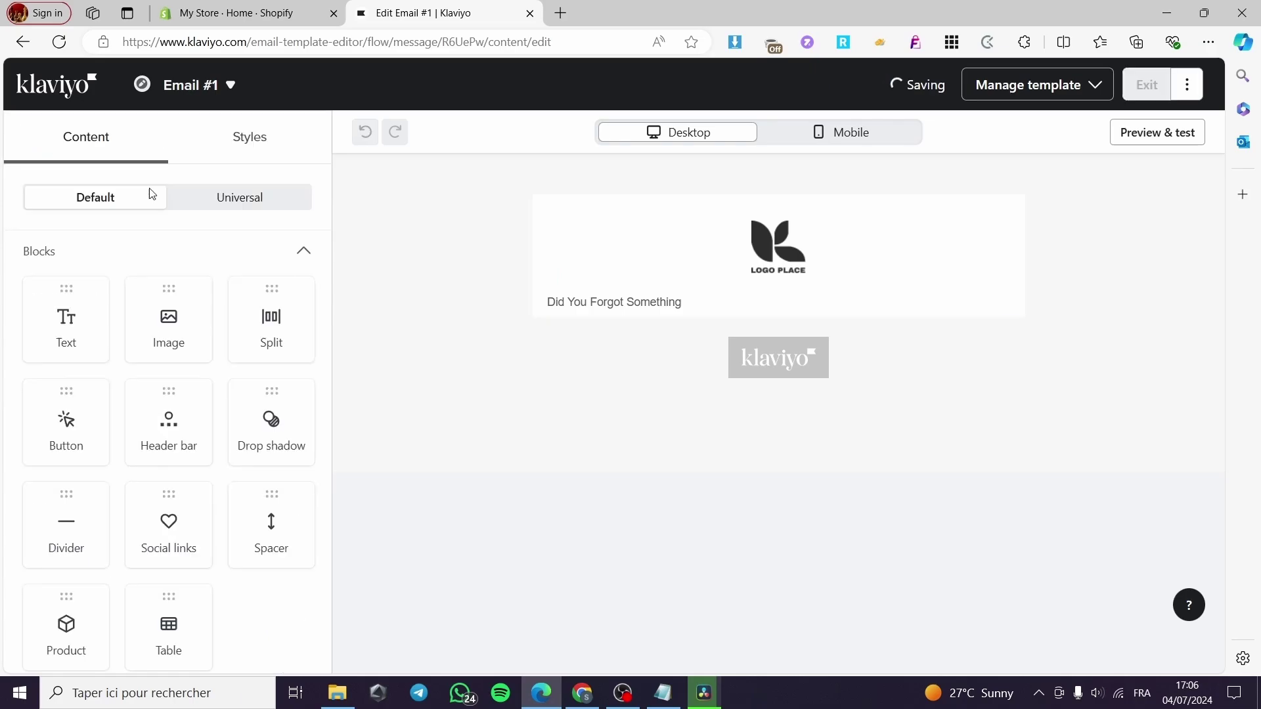
Set the text area's padding to 13 px top/bottom and 185 px left/right for the "Did You Forgot Something" block, and close its settings
left_click(665, 305)
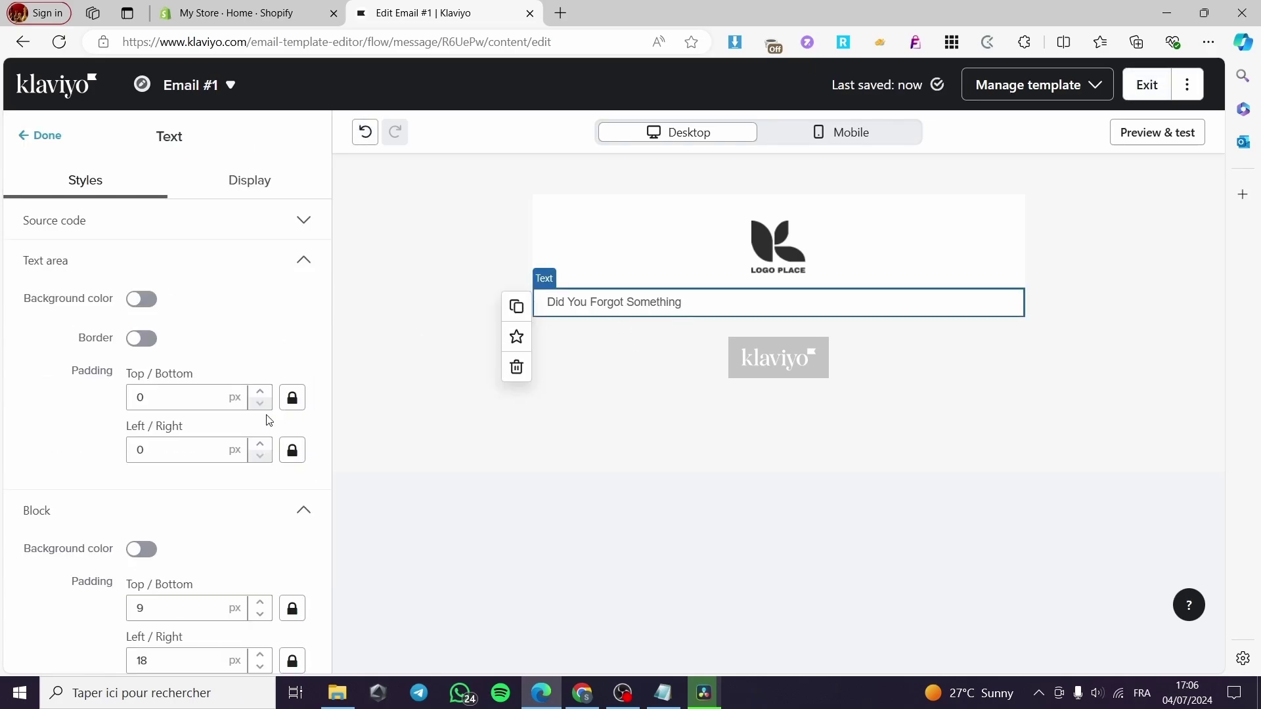
left_click(261, 392)
left_click(261, 392)
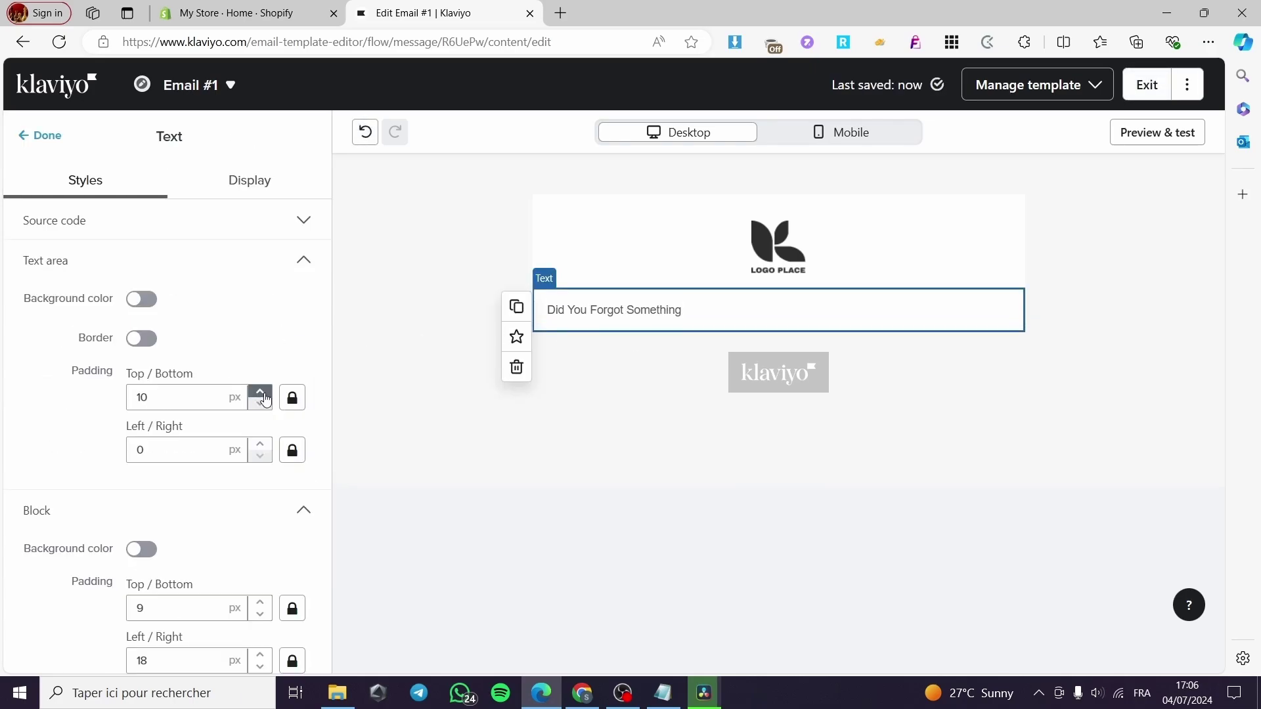
left_click(261, 392)
left_click(261, 445)
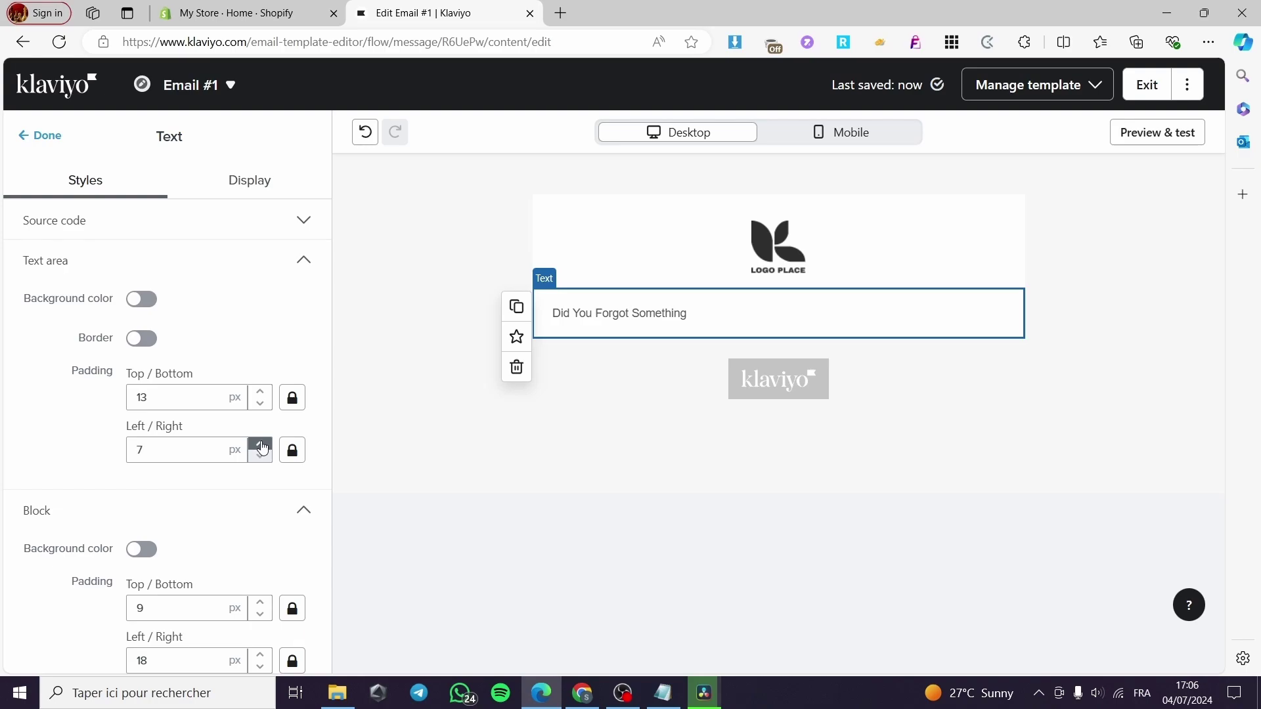
left_click_drag(261, 445, 263, 448)
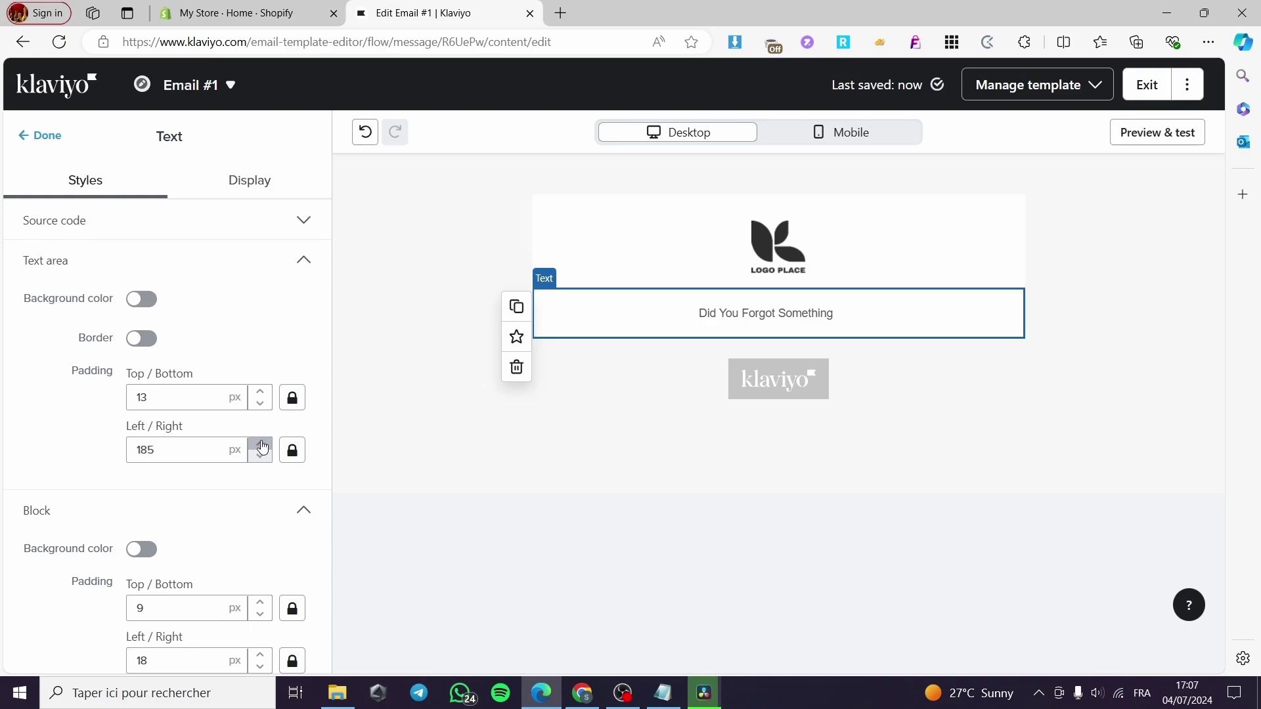
left_click(612, 469)
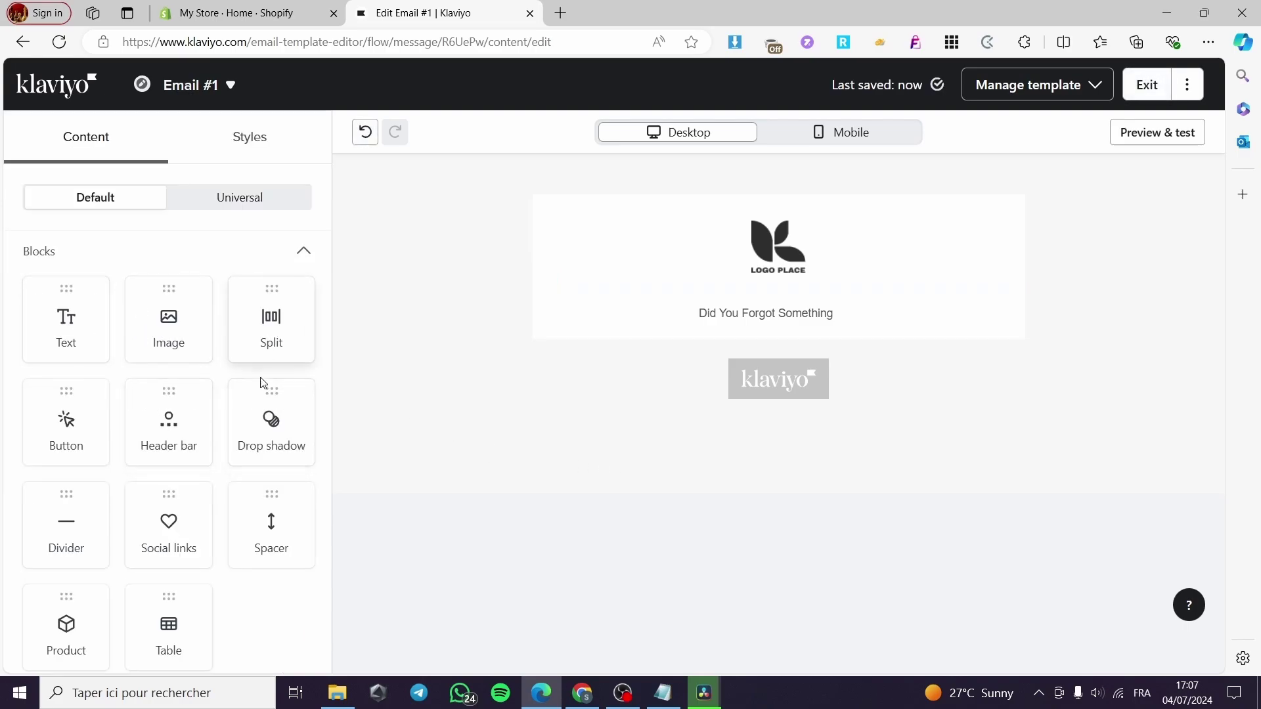
Add a table block below the text block, try the dynamic table data option, and set it back to static
scroll(191, 445, "down", 1)
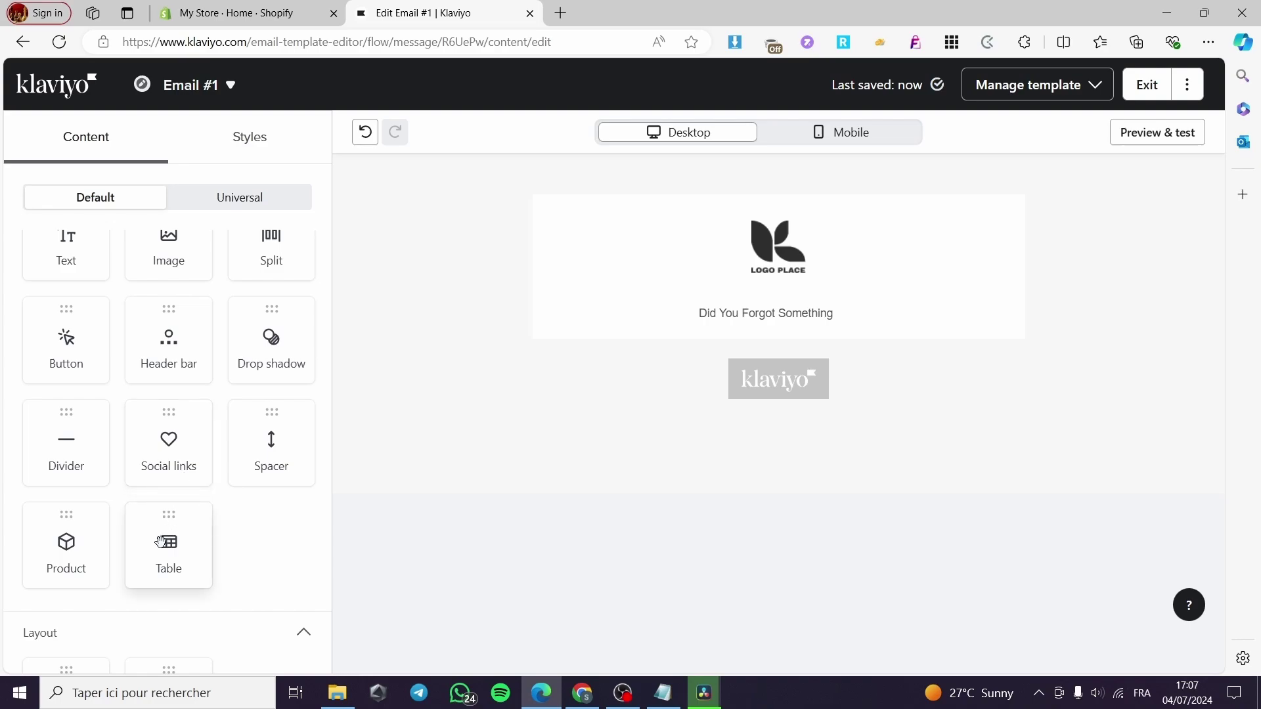
left_click_drag(160, 543, 661, 400)
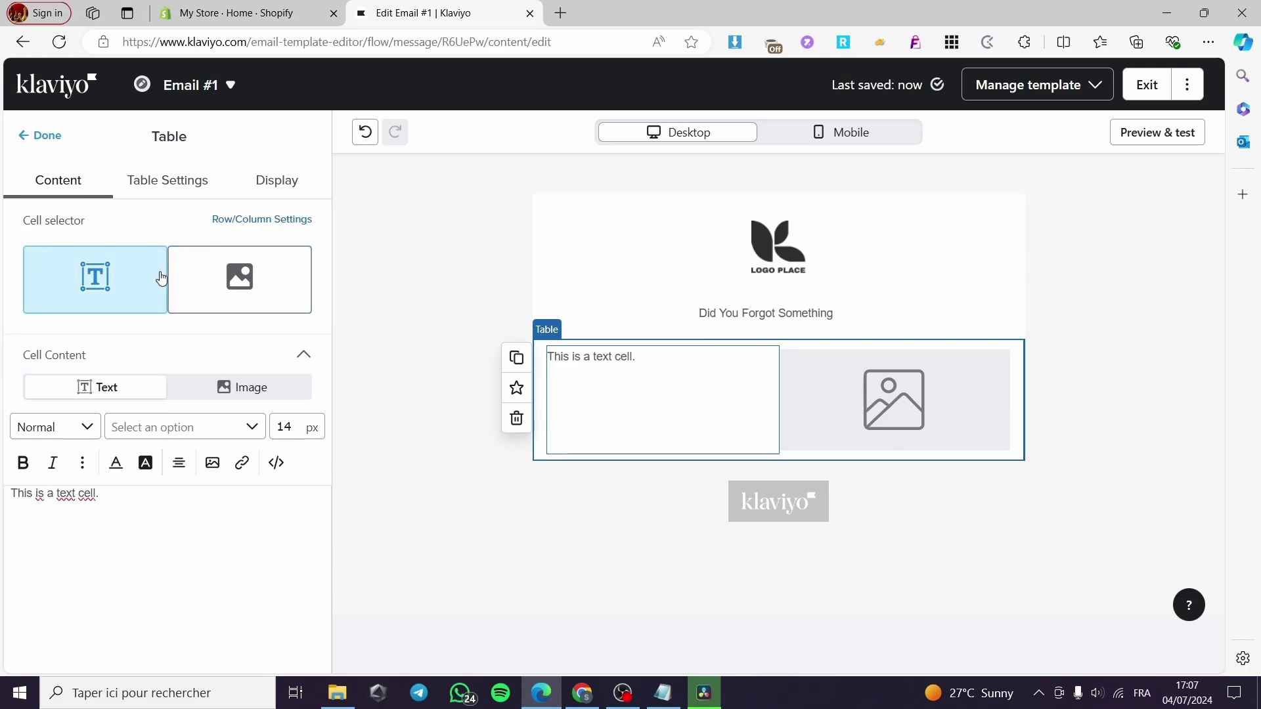
left_click(292, 222)
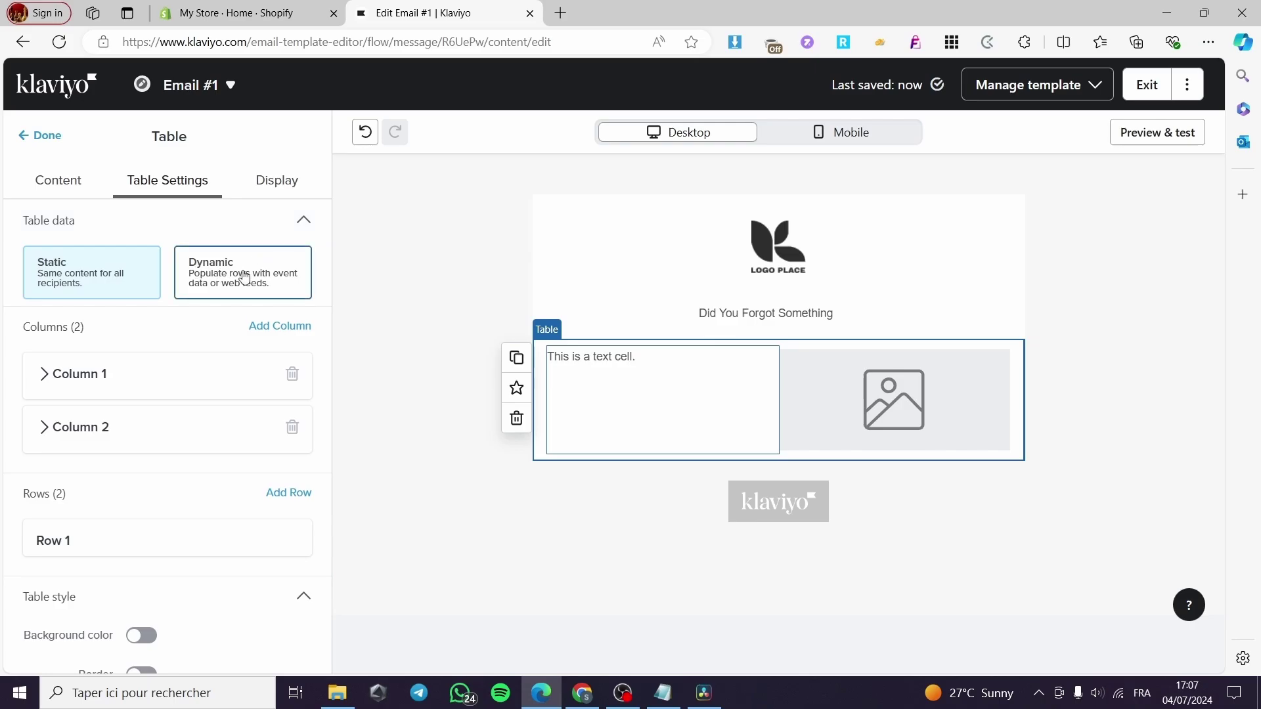
left_click(219, 279)
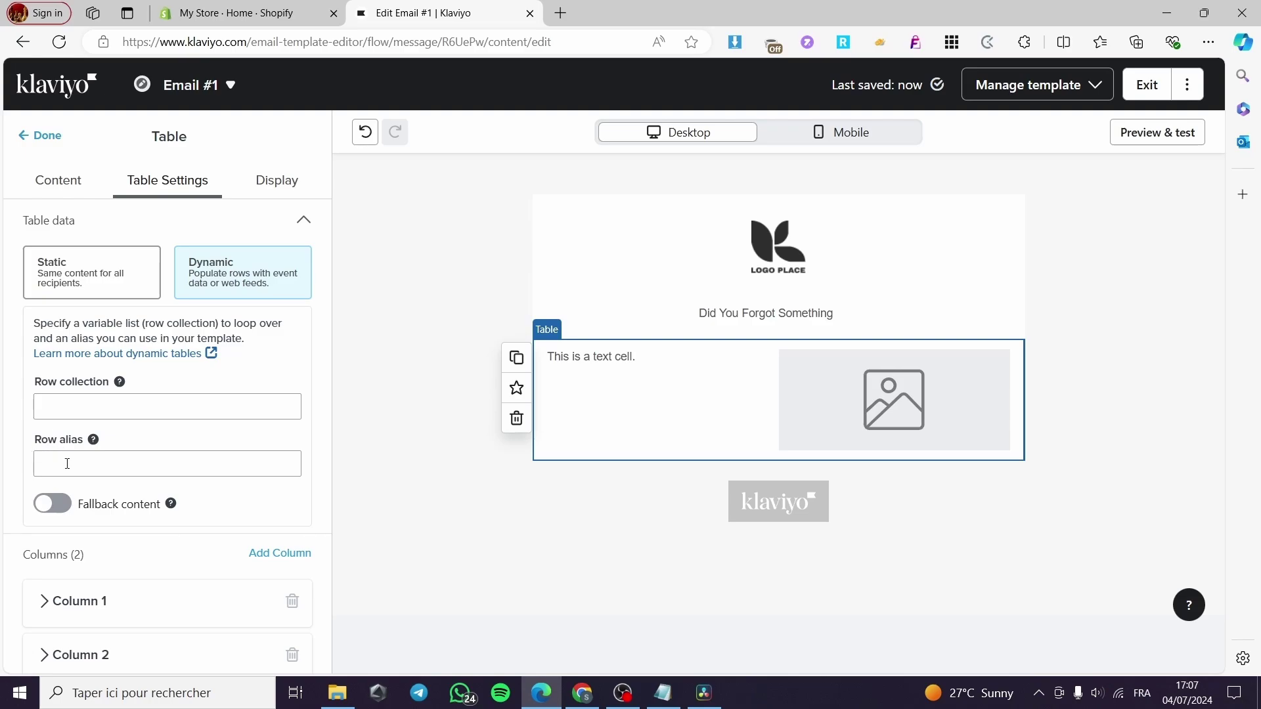
left_click(134, 269)
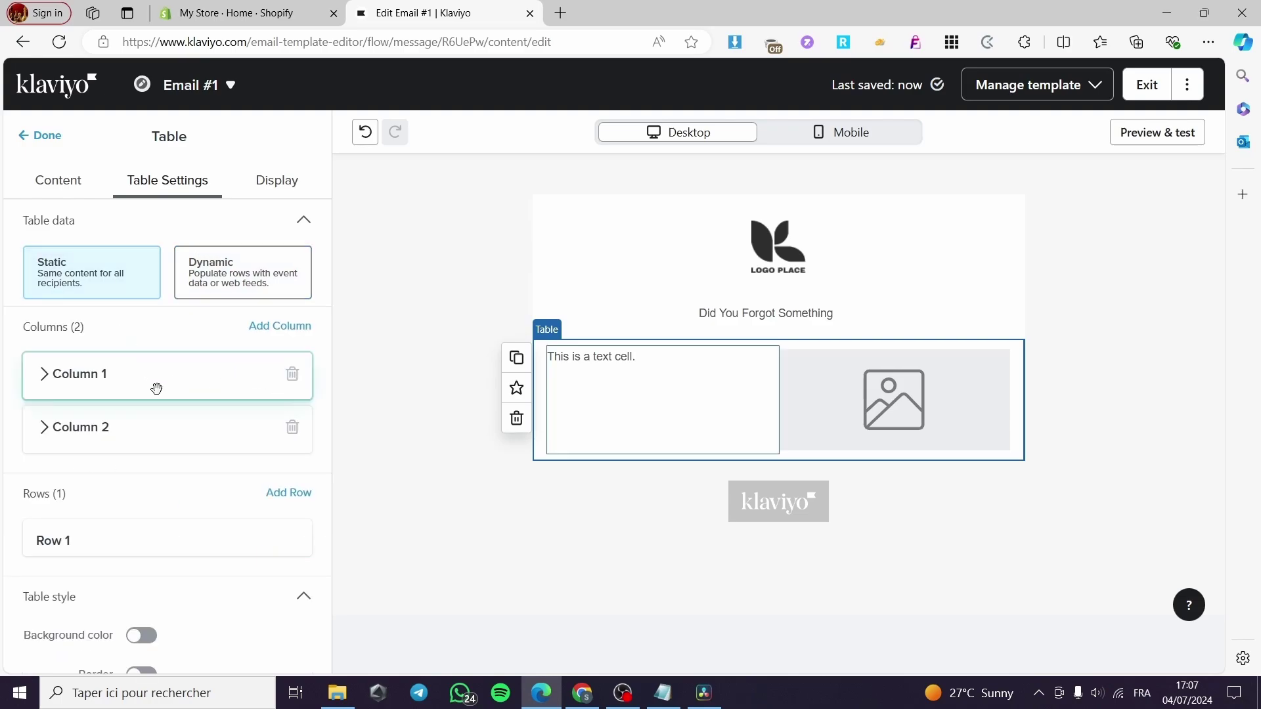
Swap the table's two columns so the image cell comes before the text cell, and close the table's settings
left_click_drag(155, 388, 233, 437)
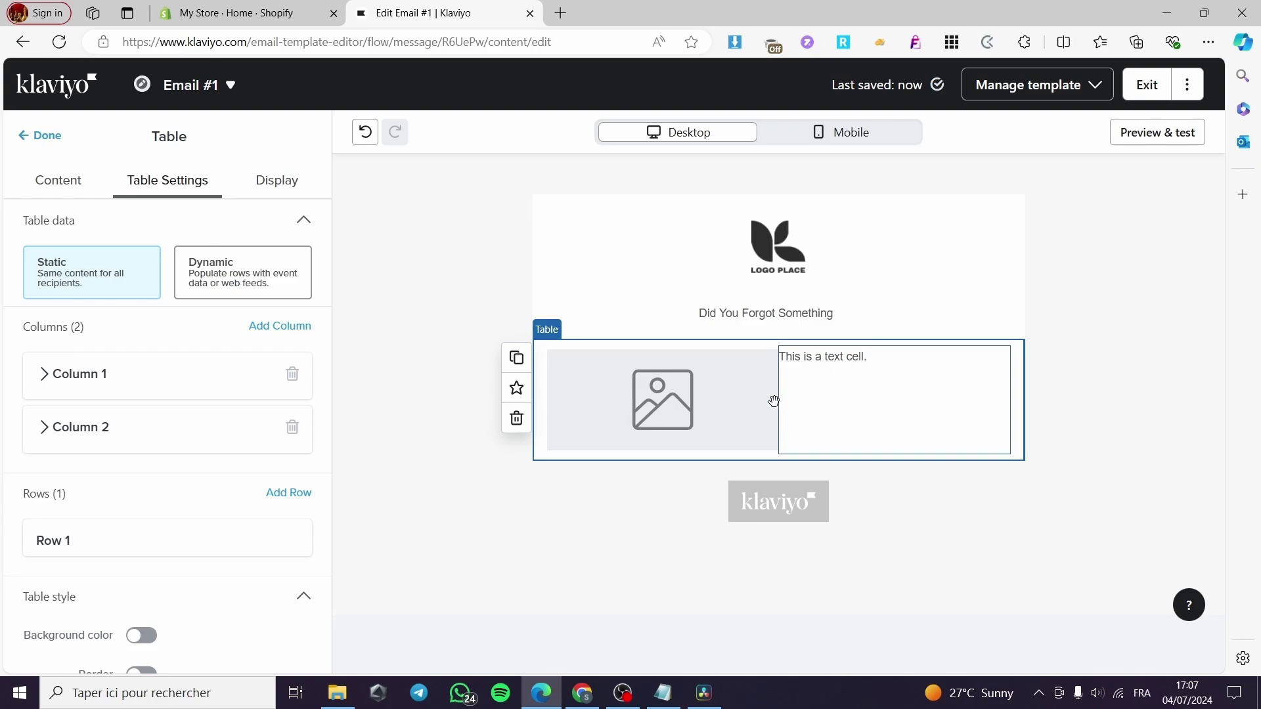
scroll(169, 506, "down", 4)
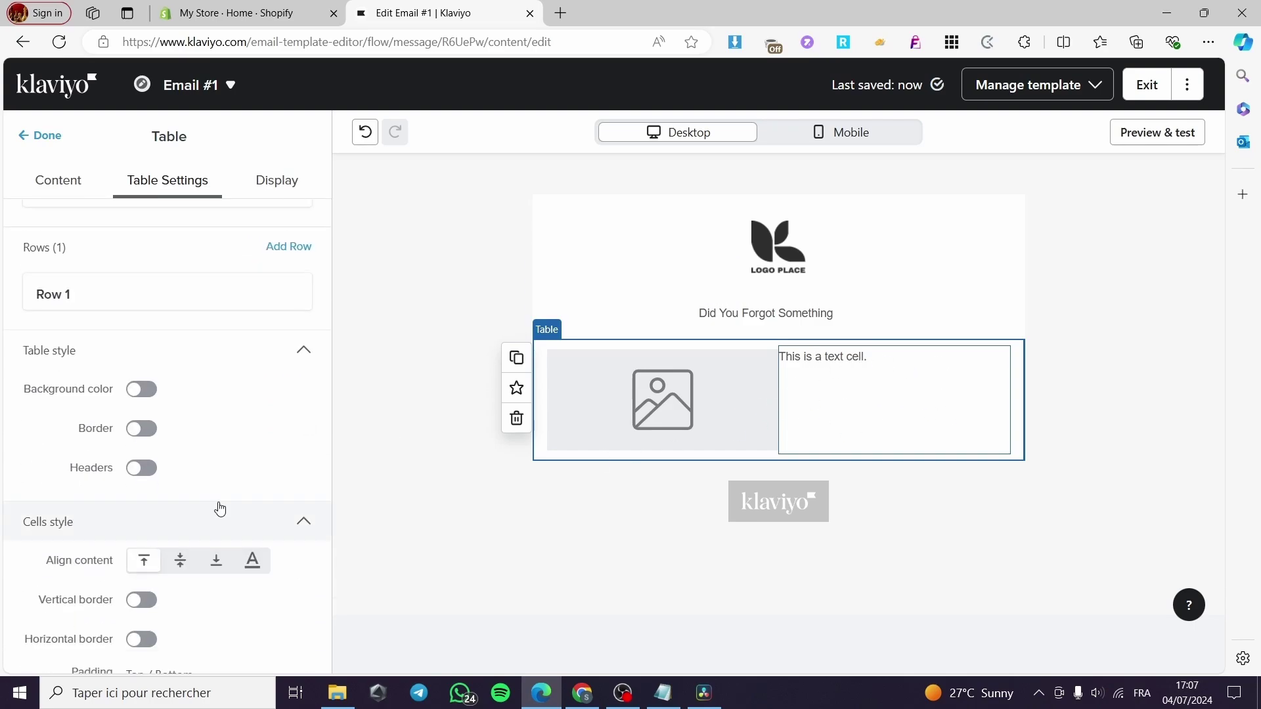
scroll(141, 451, "down", 4)
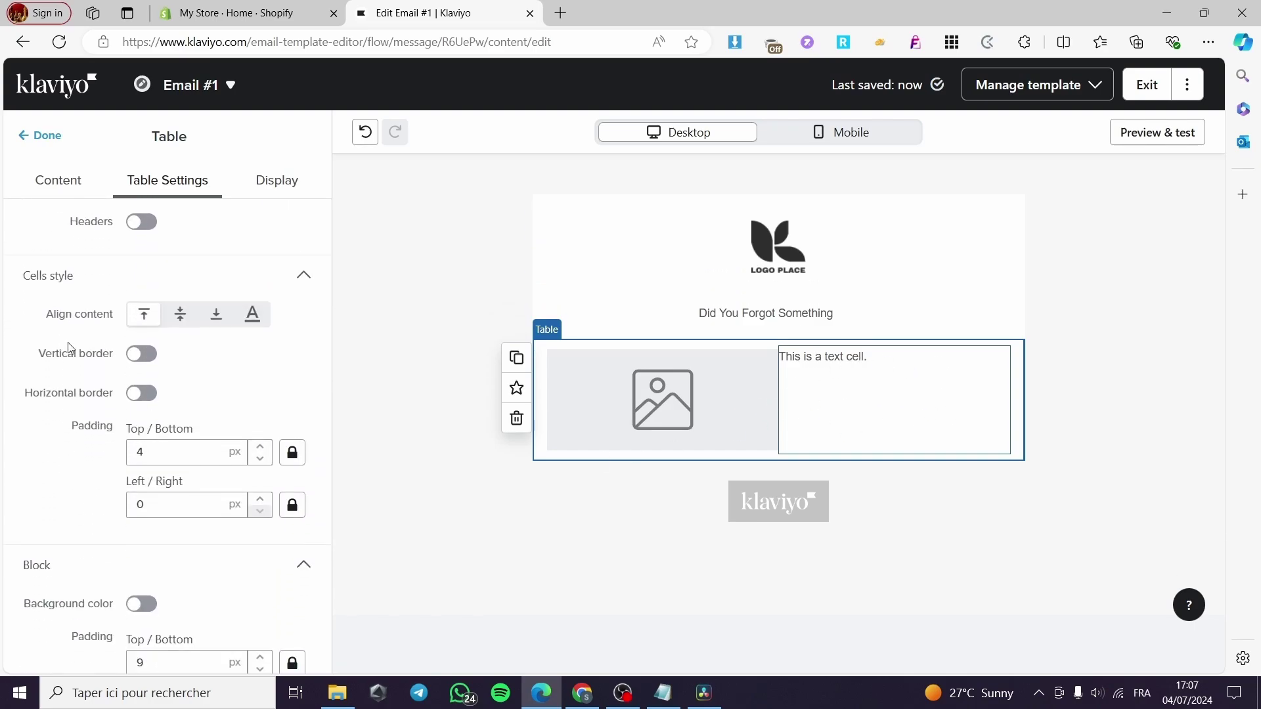
scroll(220, 354, "up", 8)
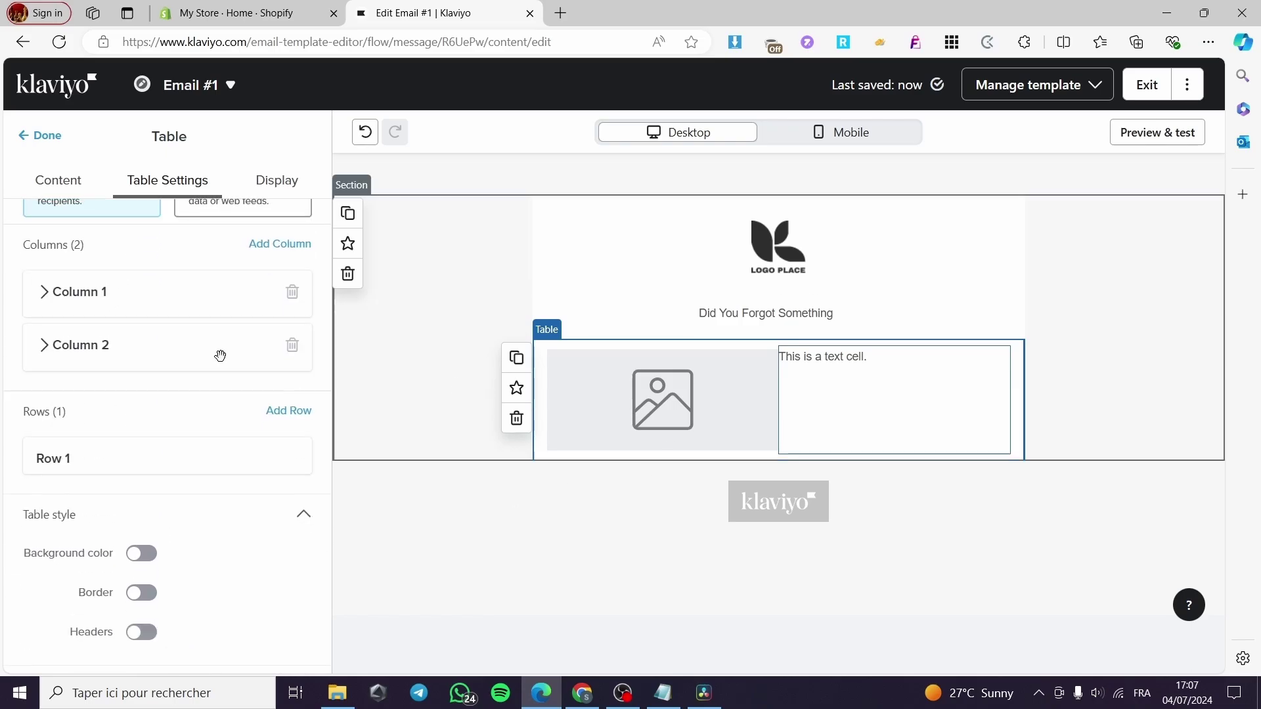
left_click(277, 180)
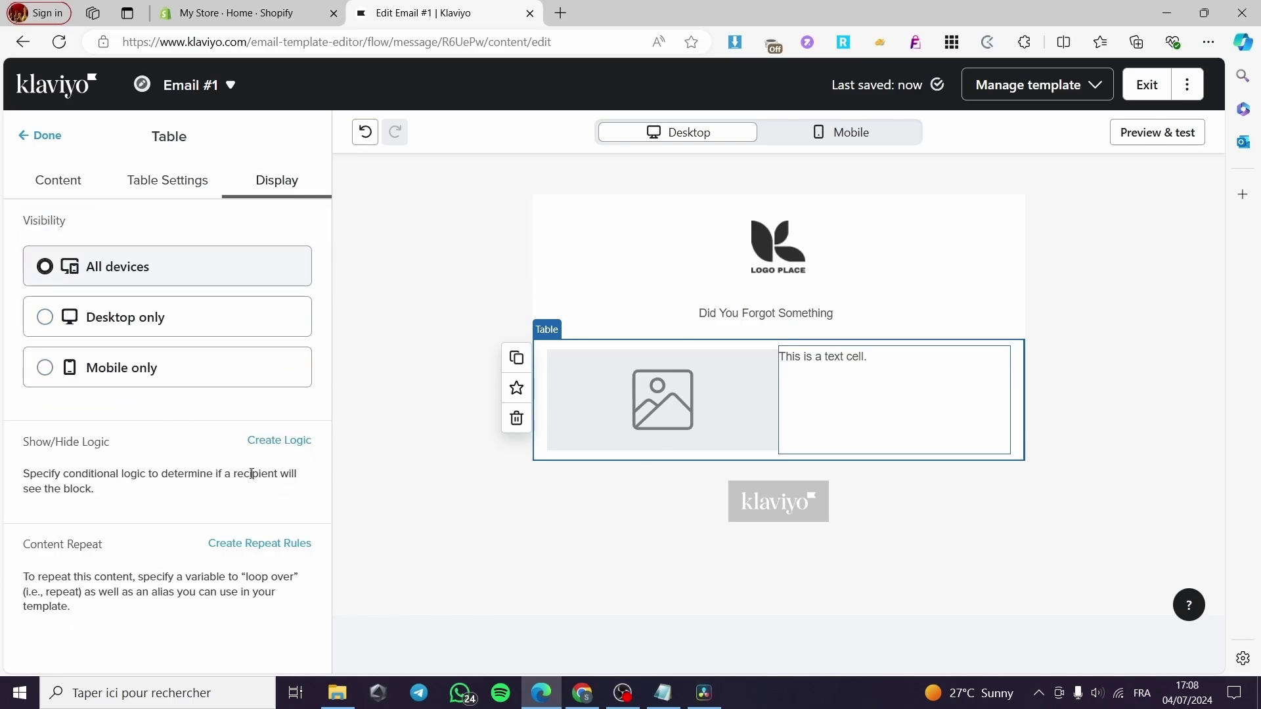
left_click(58, 179)
key("Escape")
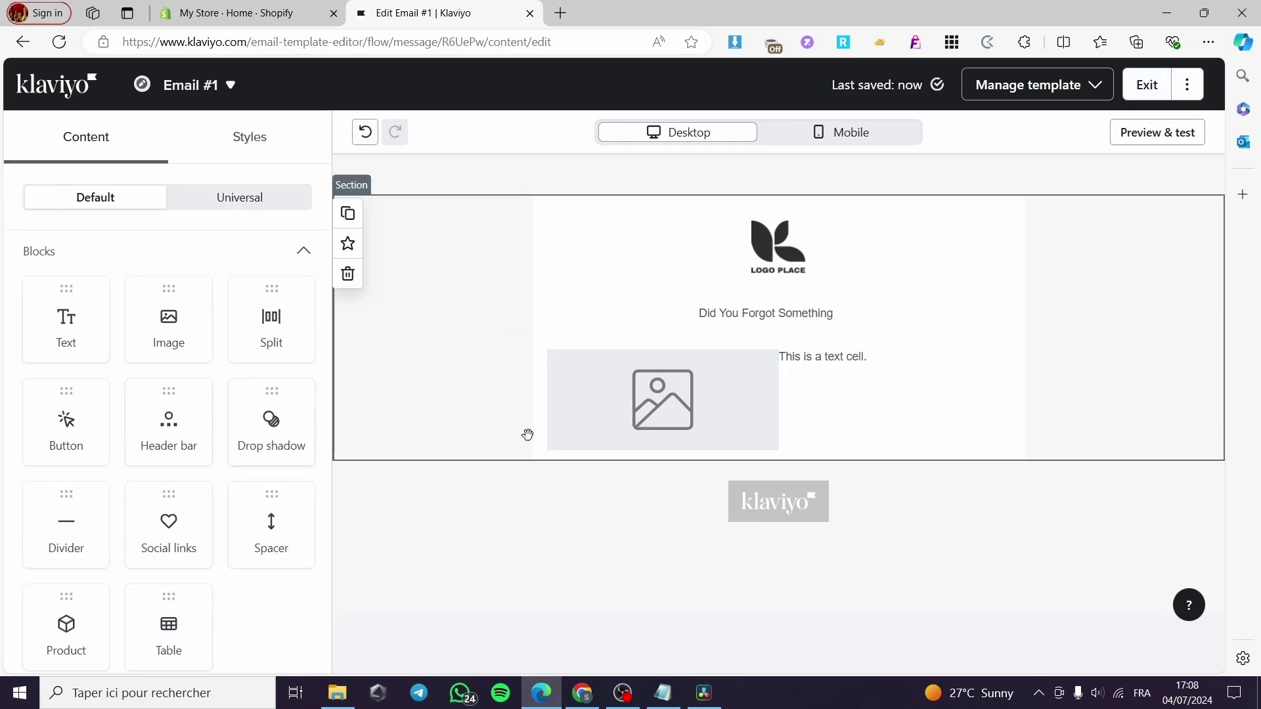
Add a product block below the table, view the product feed creation form without creating a feed, and close the block's settings
scroll(131, 565, "down", 1)
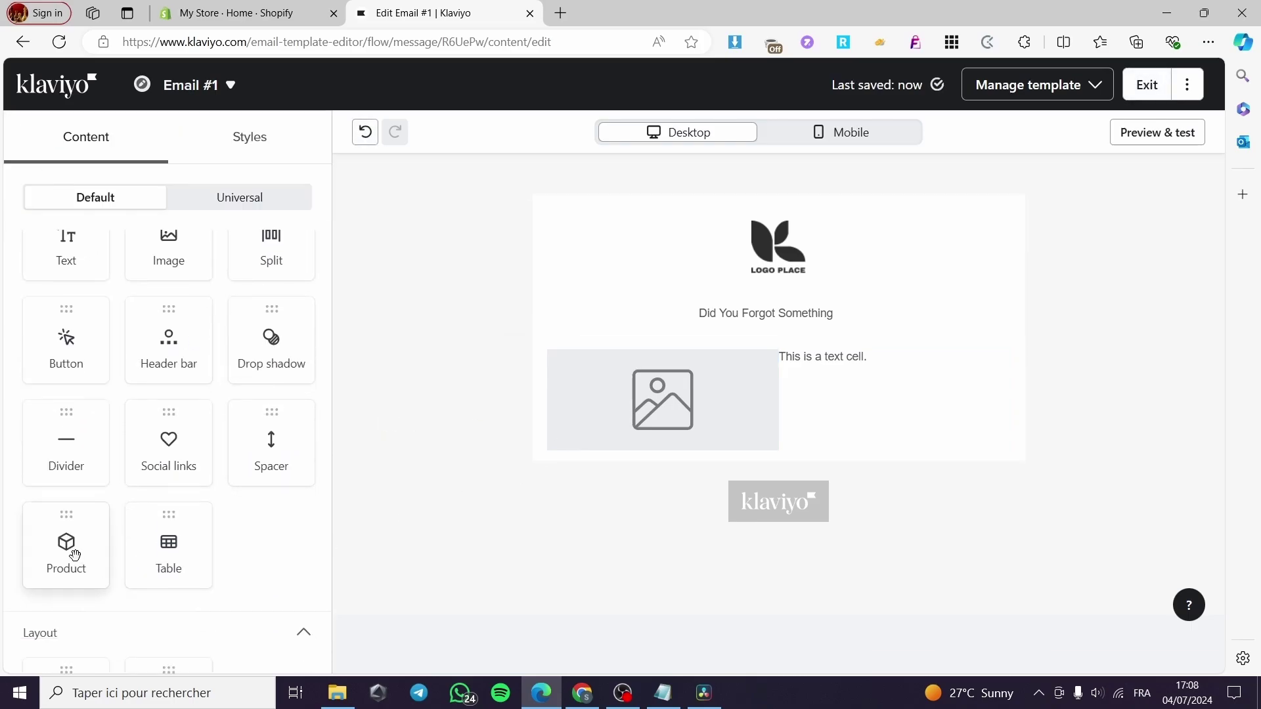
left_click_drag(66, 551, 653, 484)
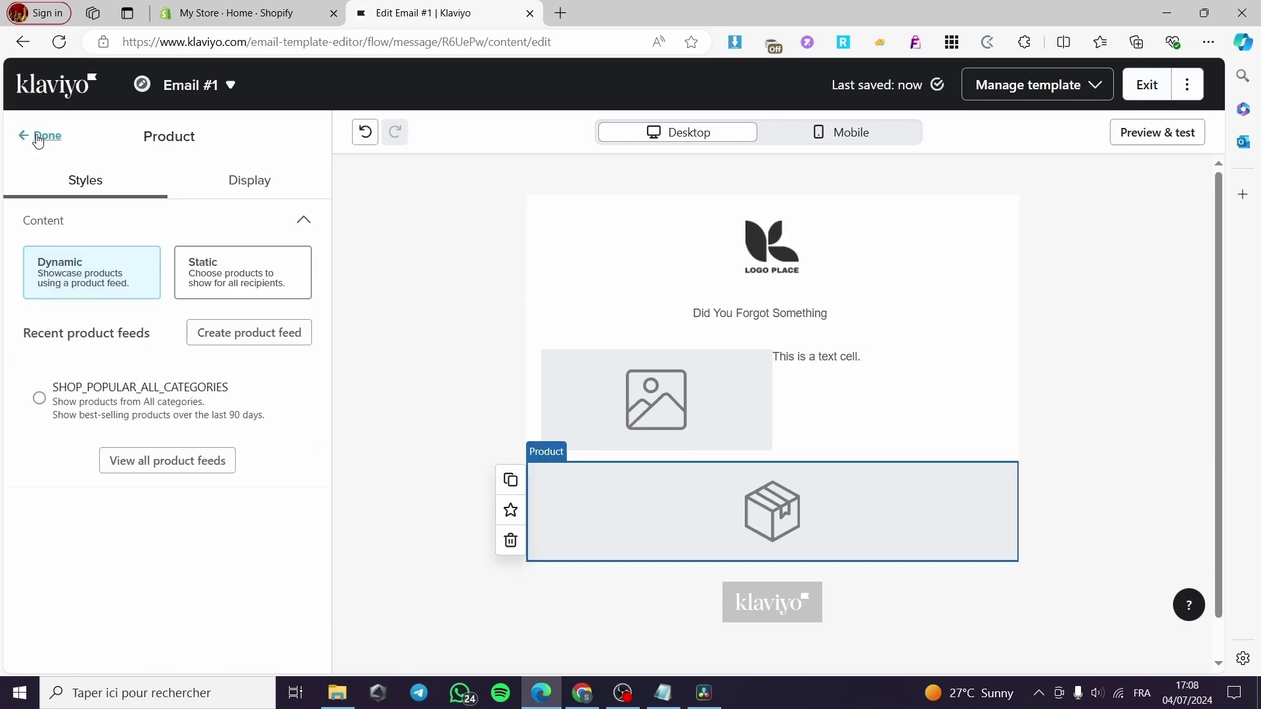
left_click(228, 336)
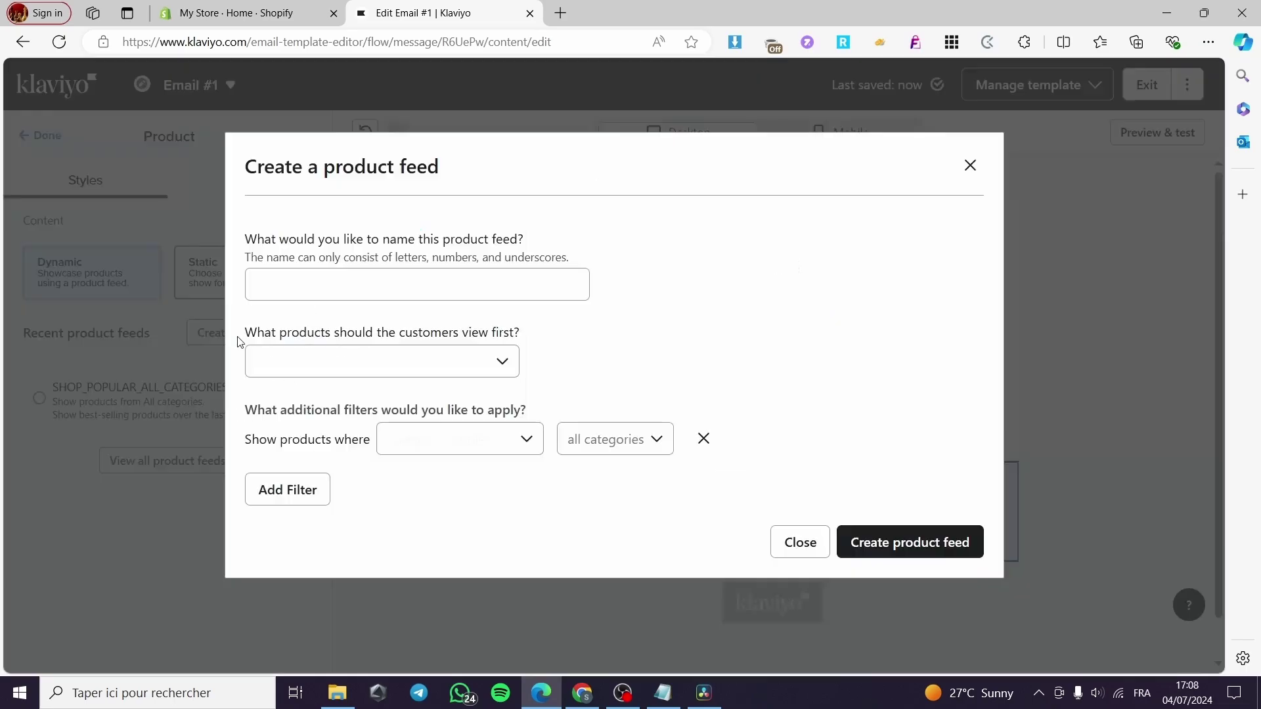
left_click(970, 167)
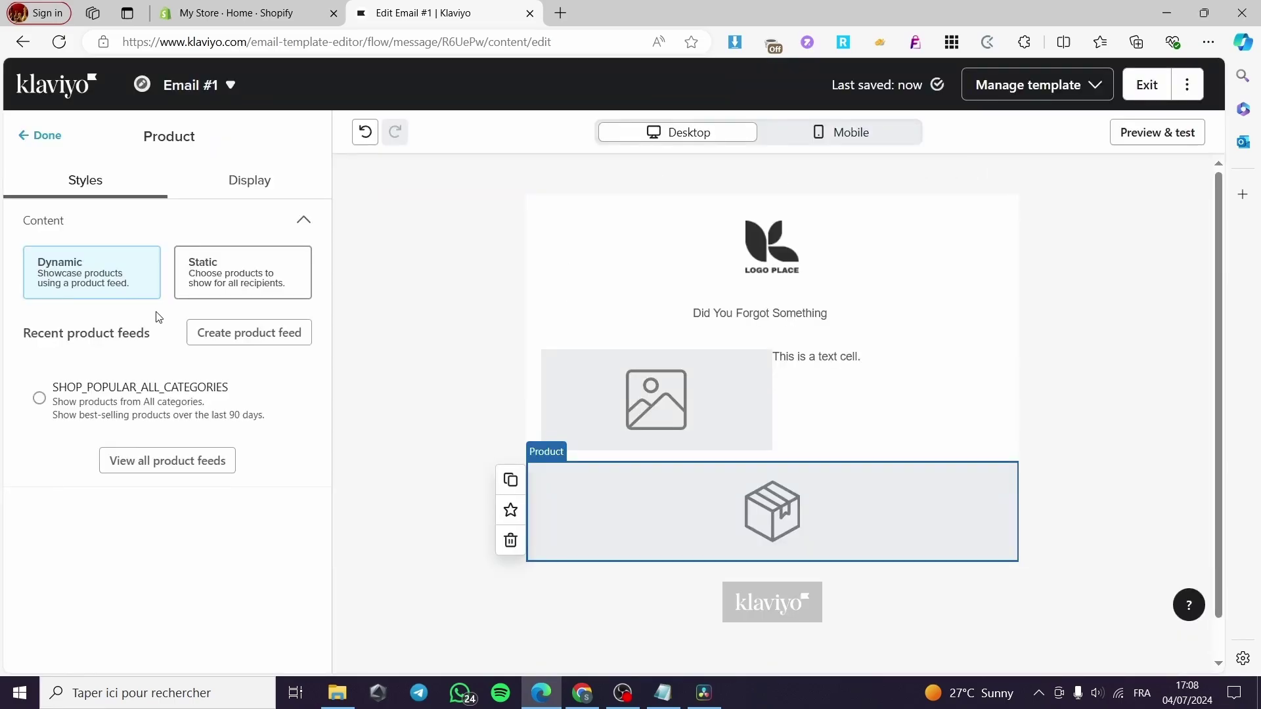
left_click(42, 144)
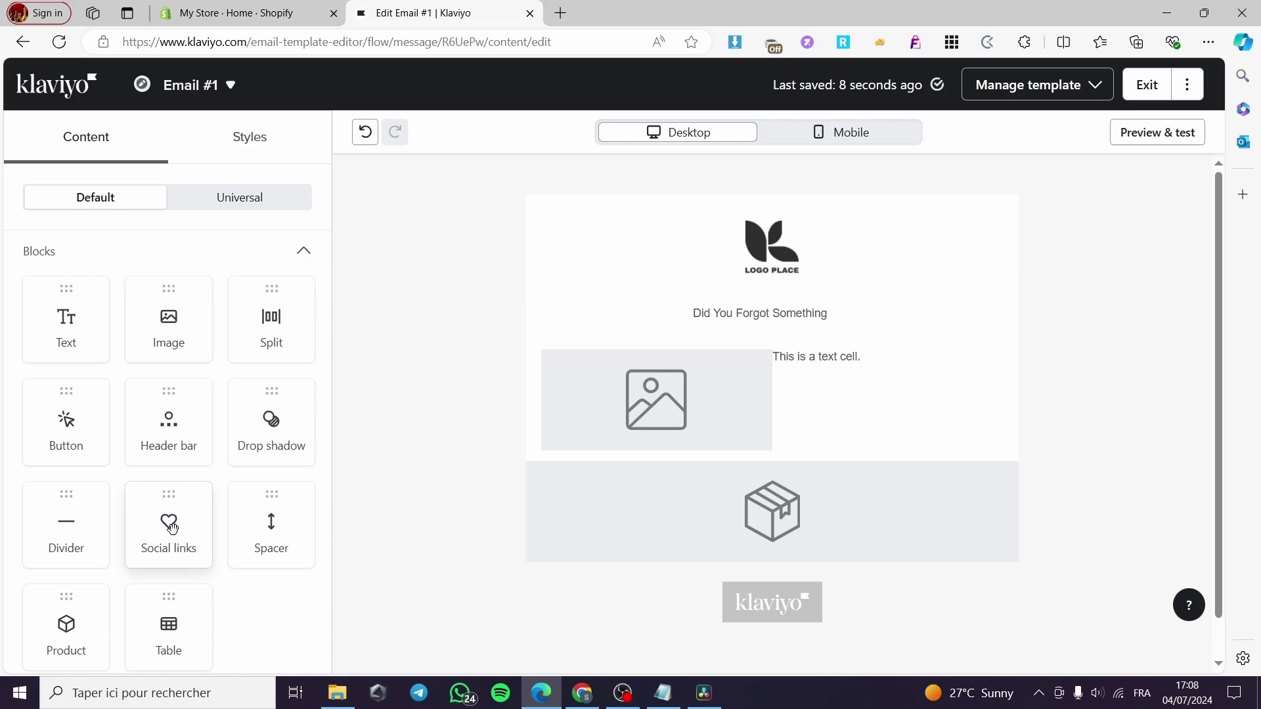
Add a social links block below the product block, and insert an image block between the two
left_click_drag(172, 528, 712, 526)
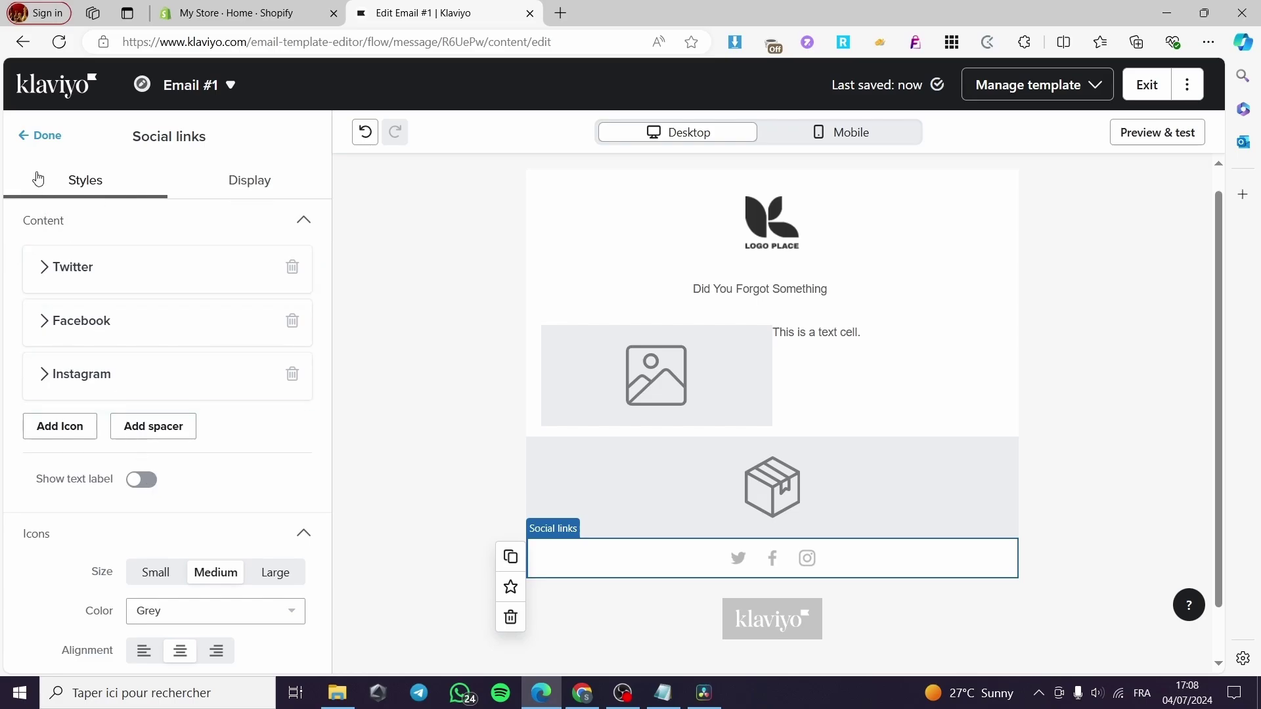
left_click(53, 137)
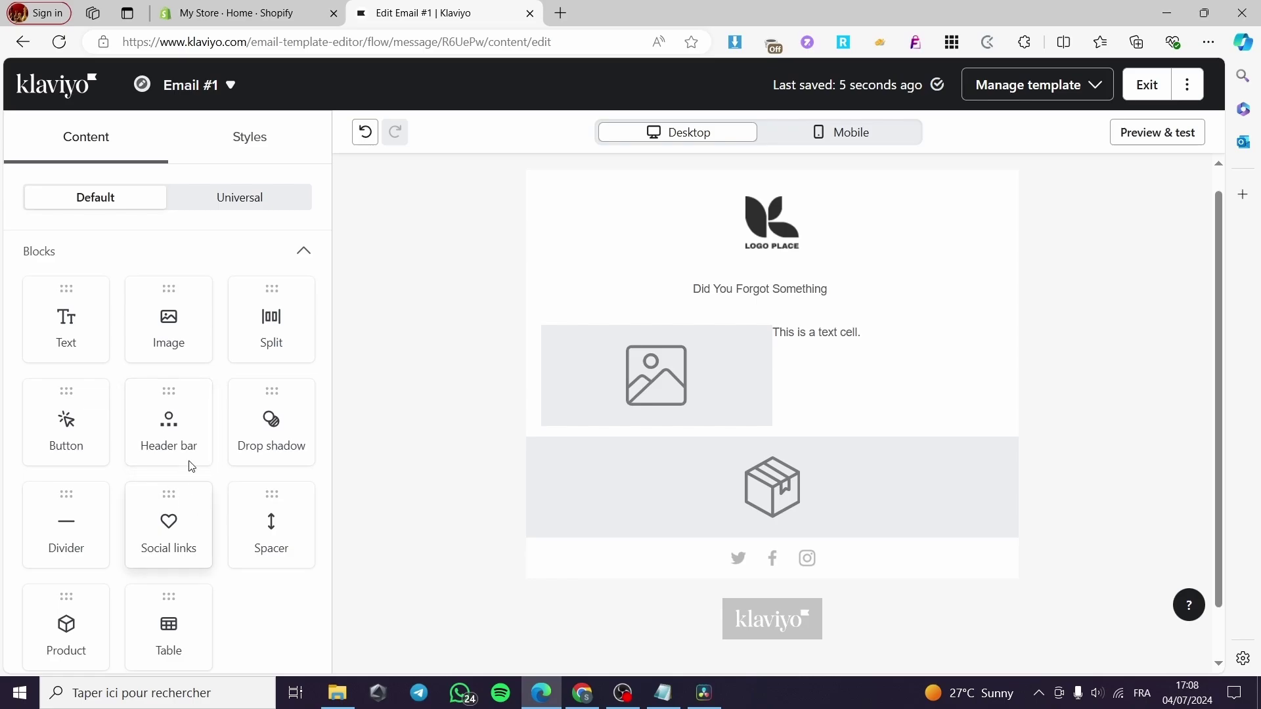
left_click_drag(164, 317, 735, 575)
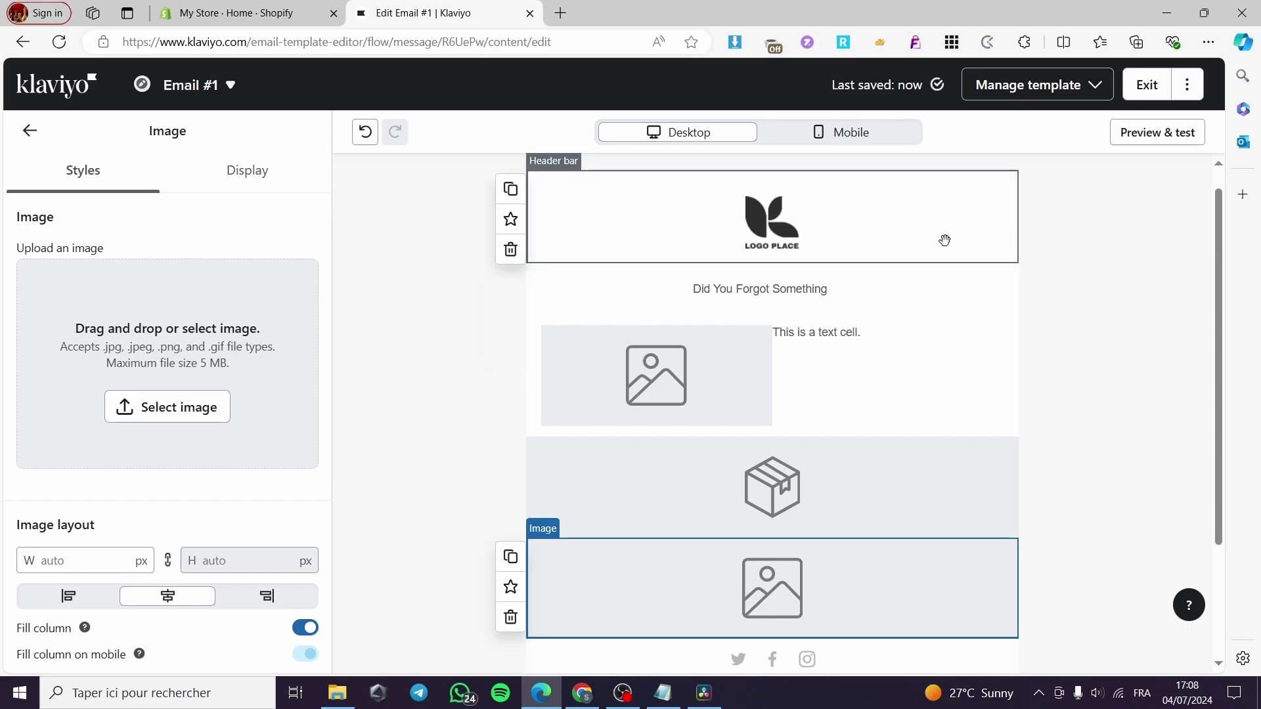
left_click(29, 131)
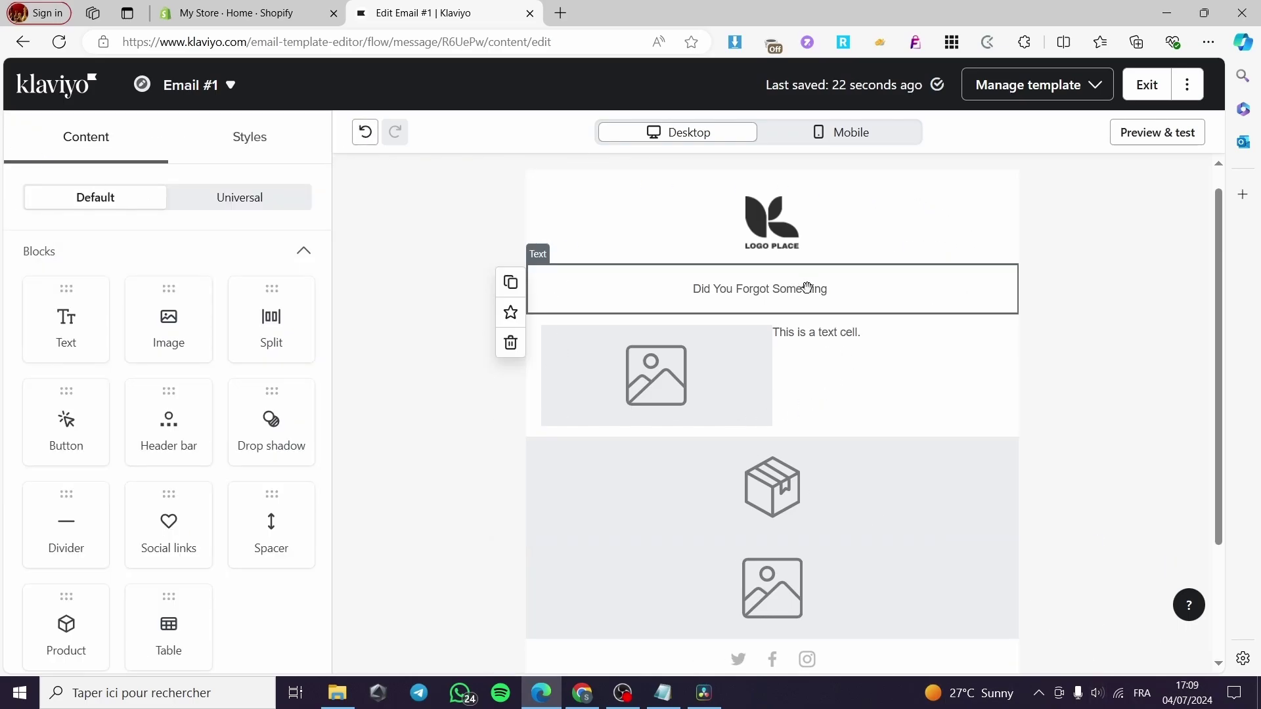
Replace the table's text cell content with "Looks like you have forgot this item in your cart ." and close the table's settings
left_click(856, 349)
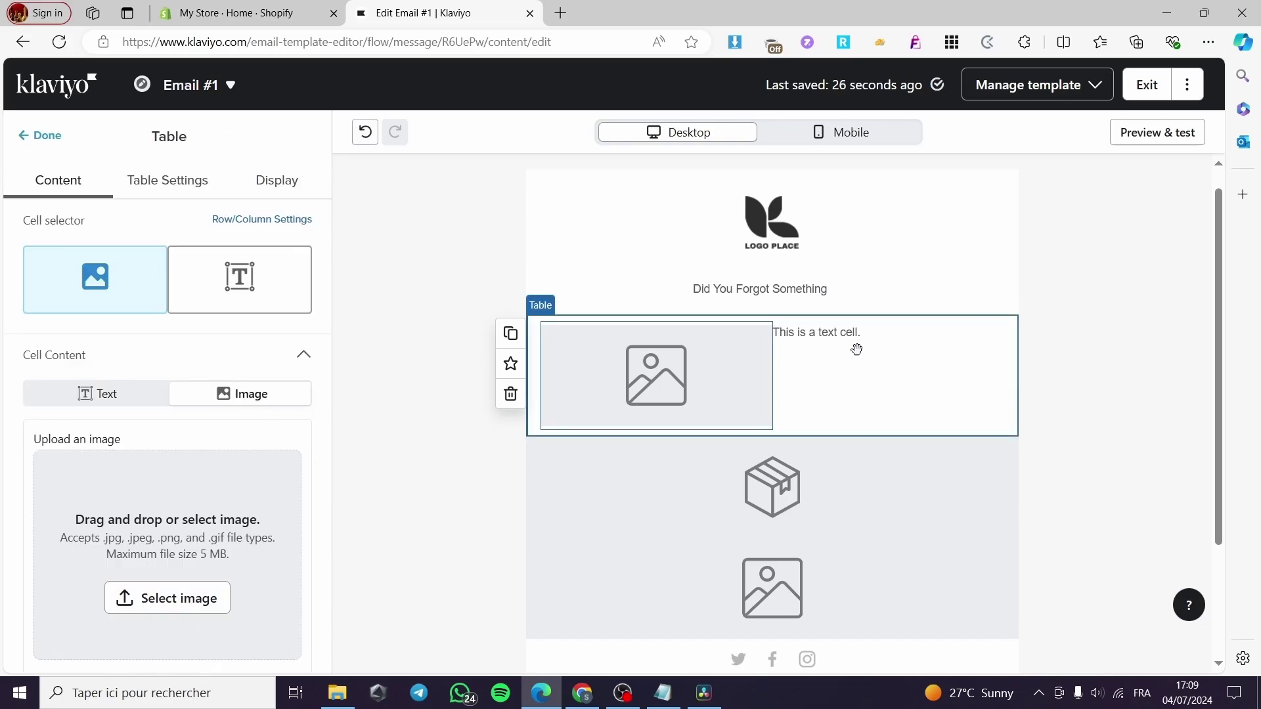
left_click(256, 277)
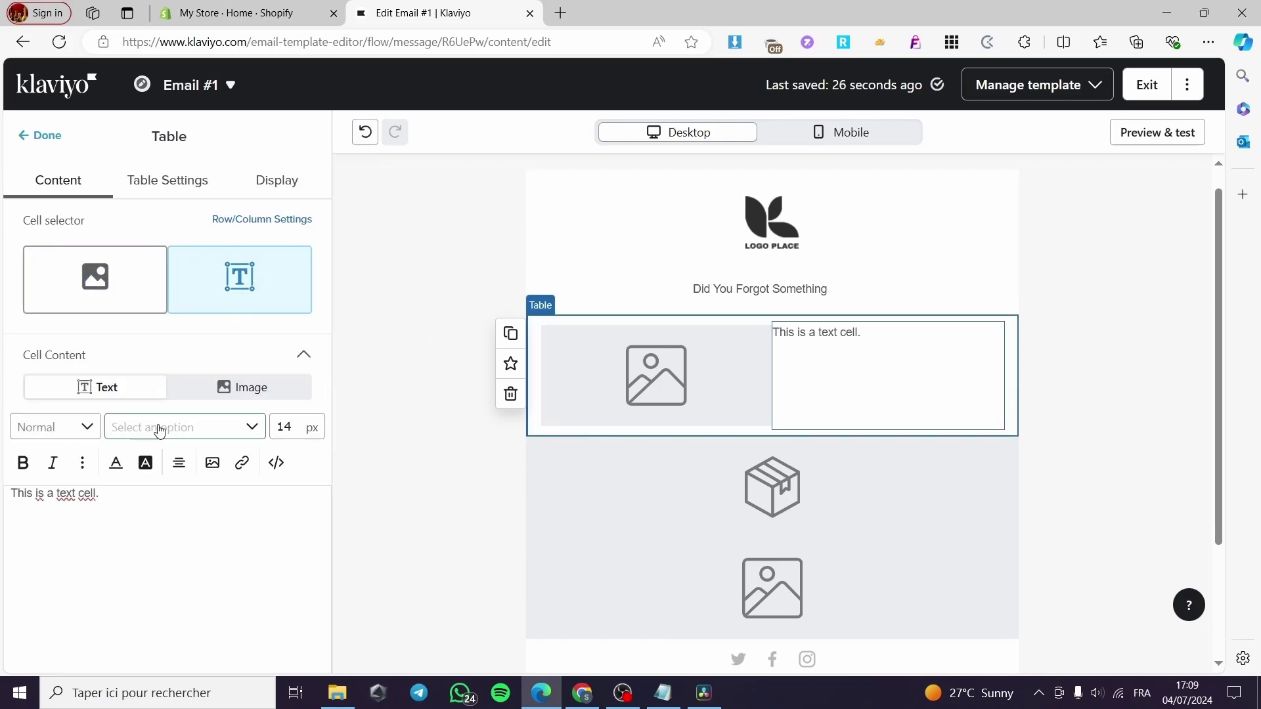
left_click_drag(146, 498, 2, 503)
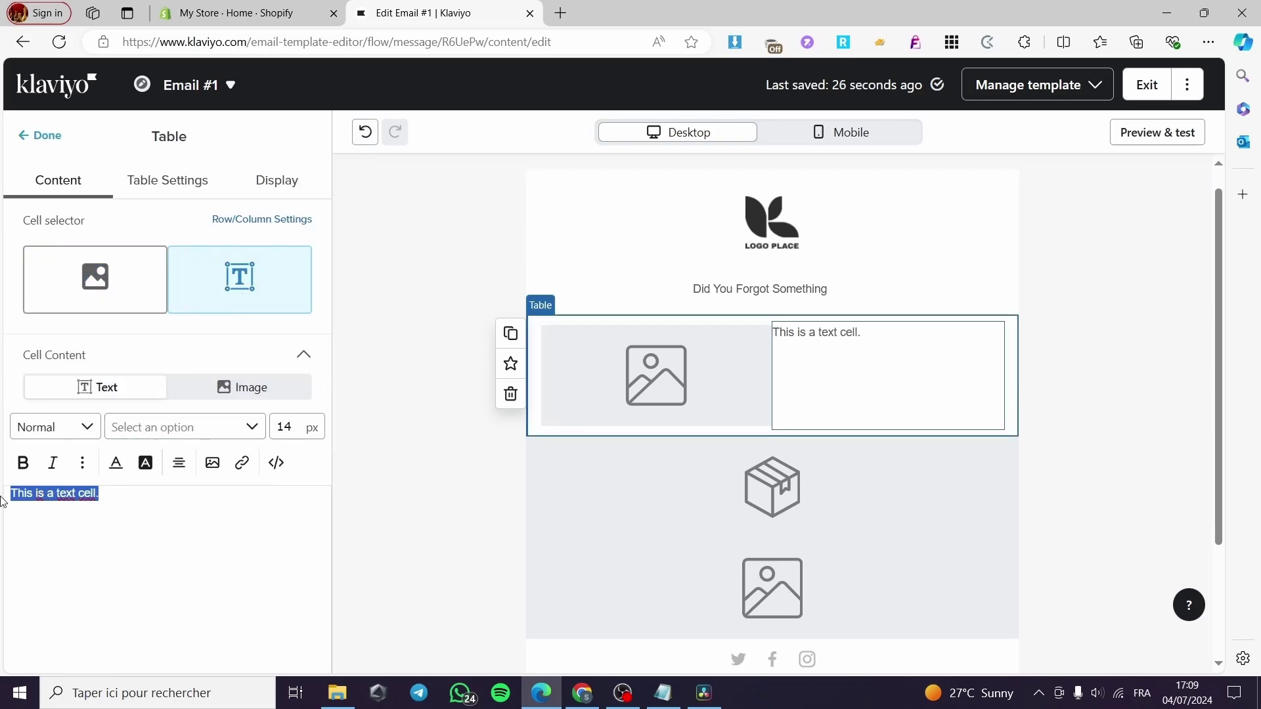
type("Yo")
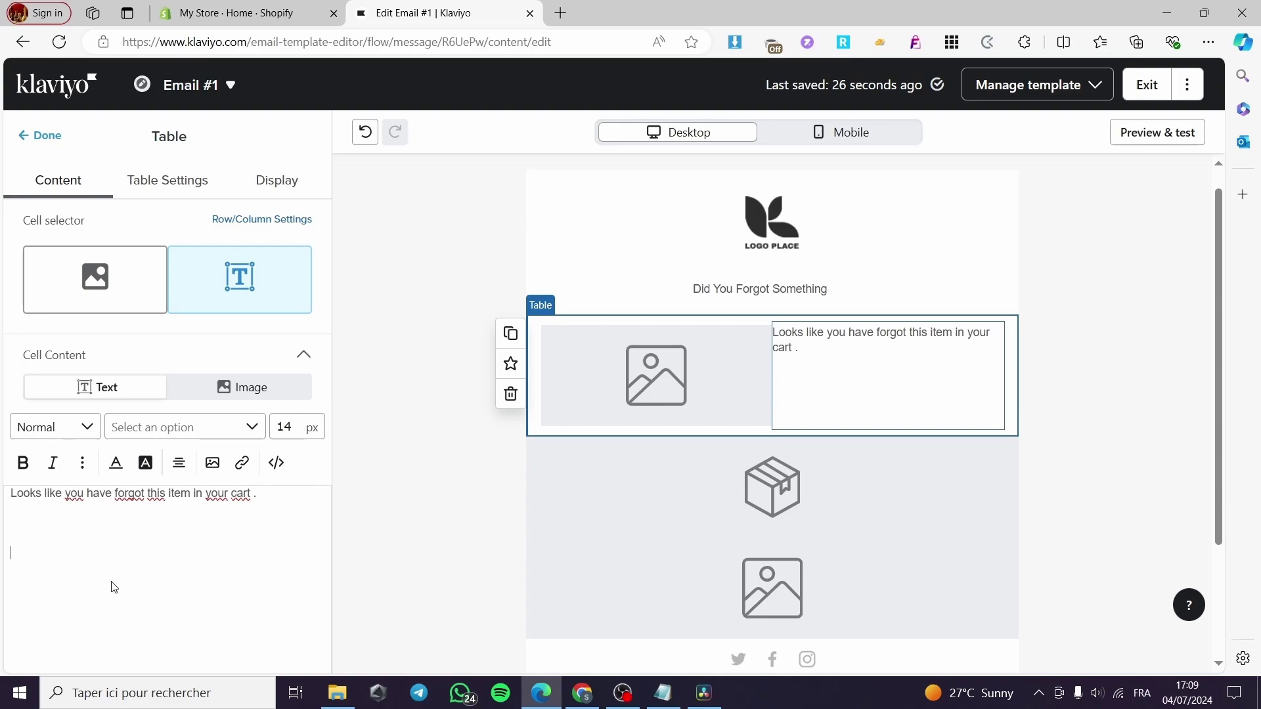
left_click_drag(271, 500, 37, 521)
left_click(36, 522)
scroll(752, 538, "down", 1)
left_click(42, 135)
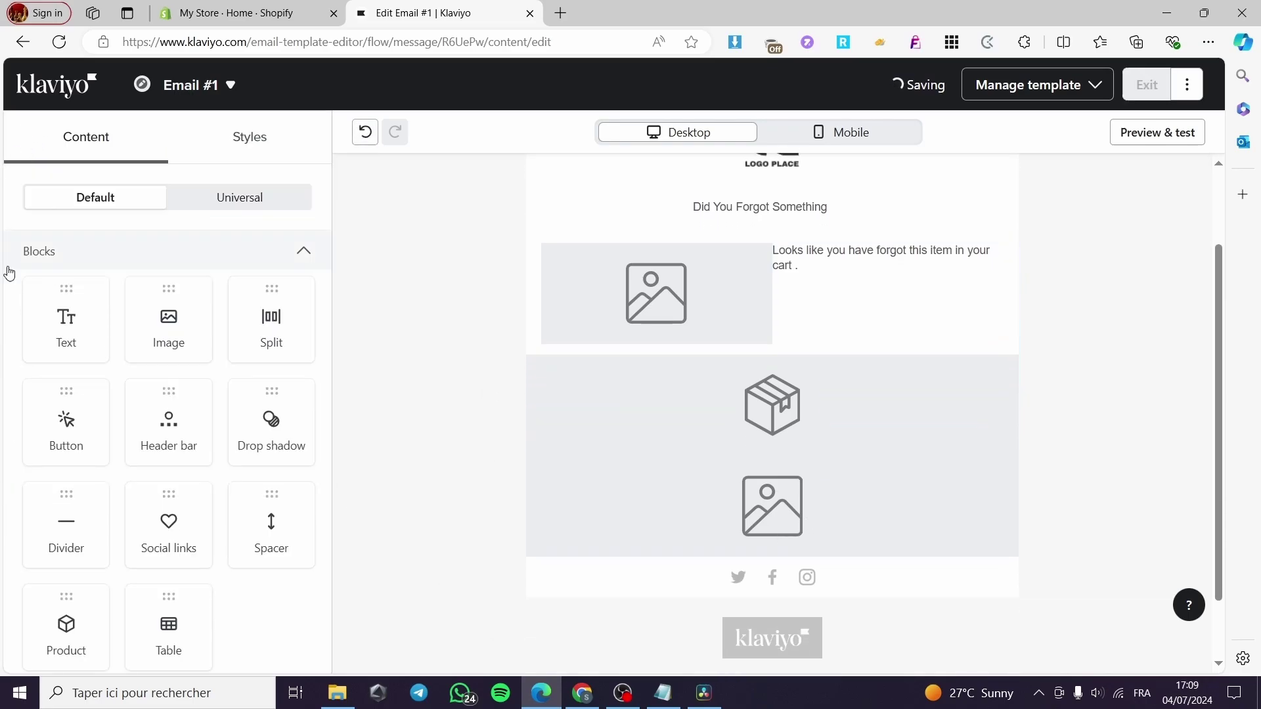
Look over the available content blocks and the email's general style settings
scroll(270, 519, "down", 2)
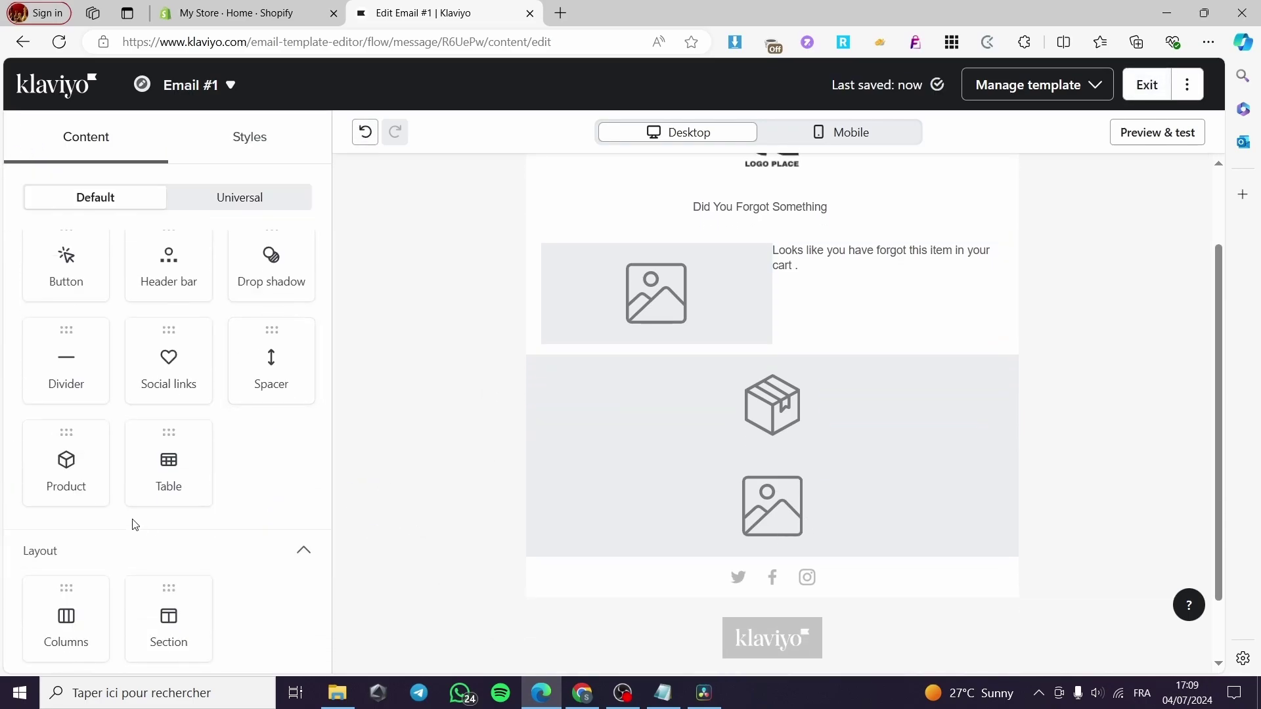
scroll(168, 541, "up", 2)
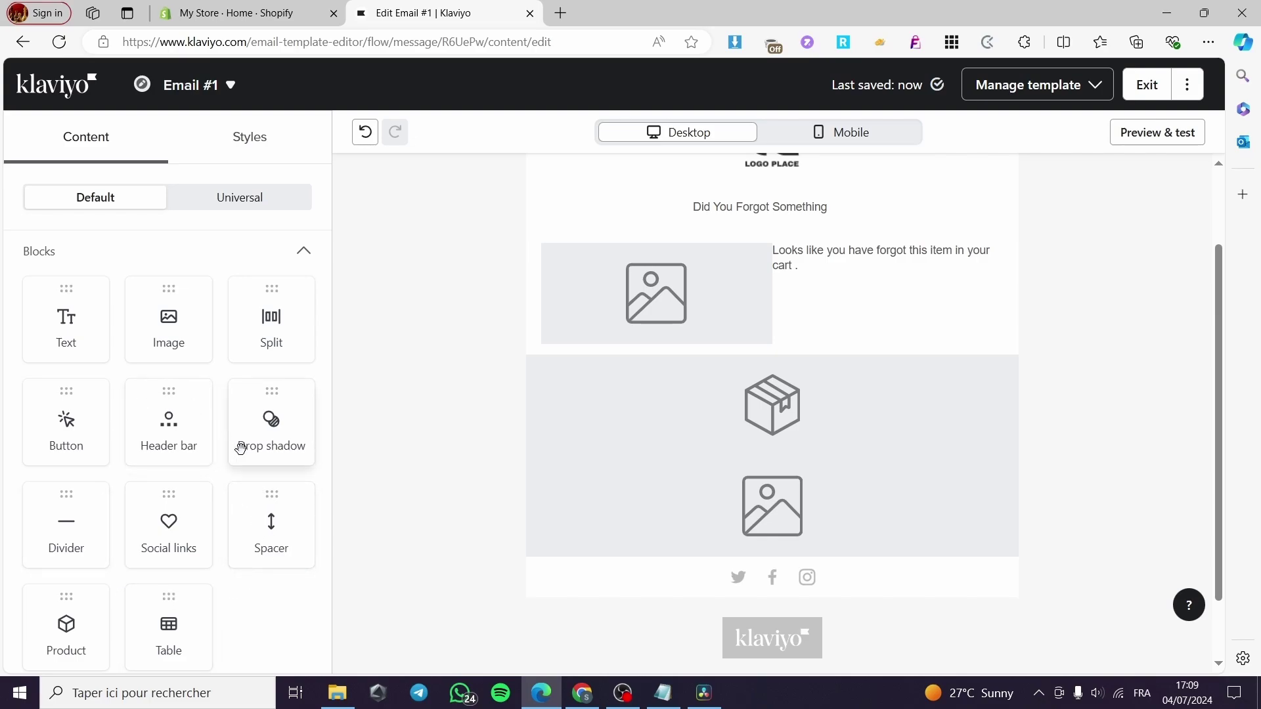
scroll(256, 446, "down", 1)
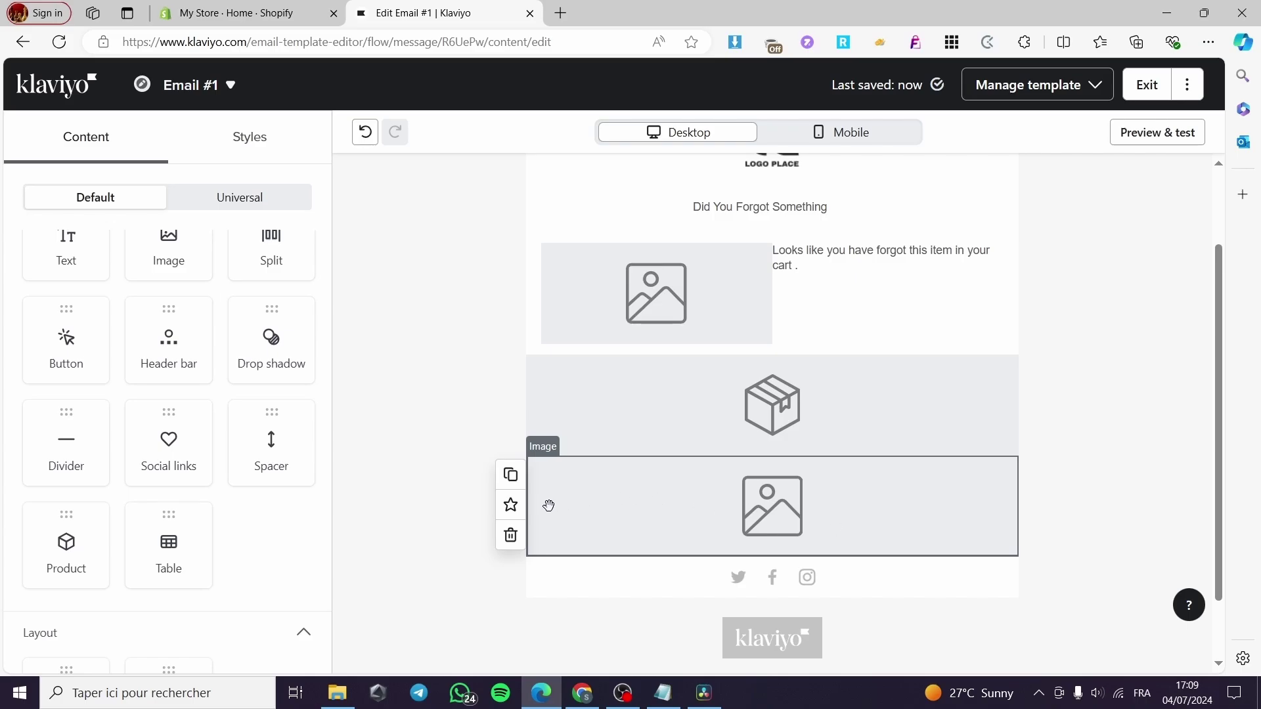
left_click(253, 141)
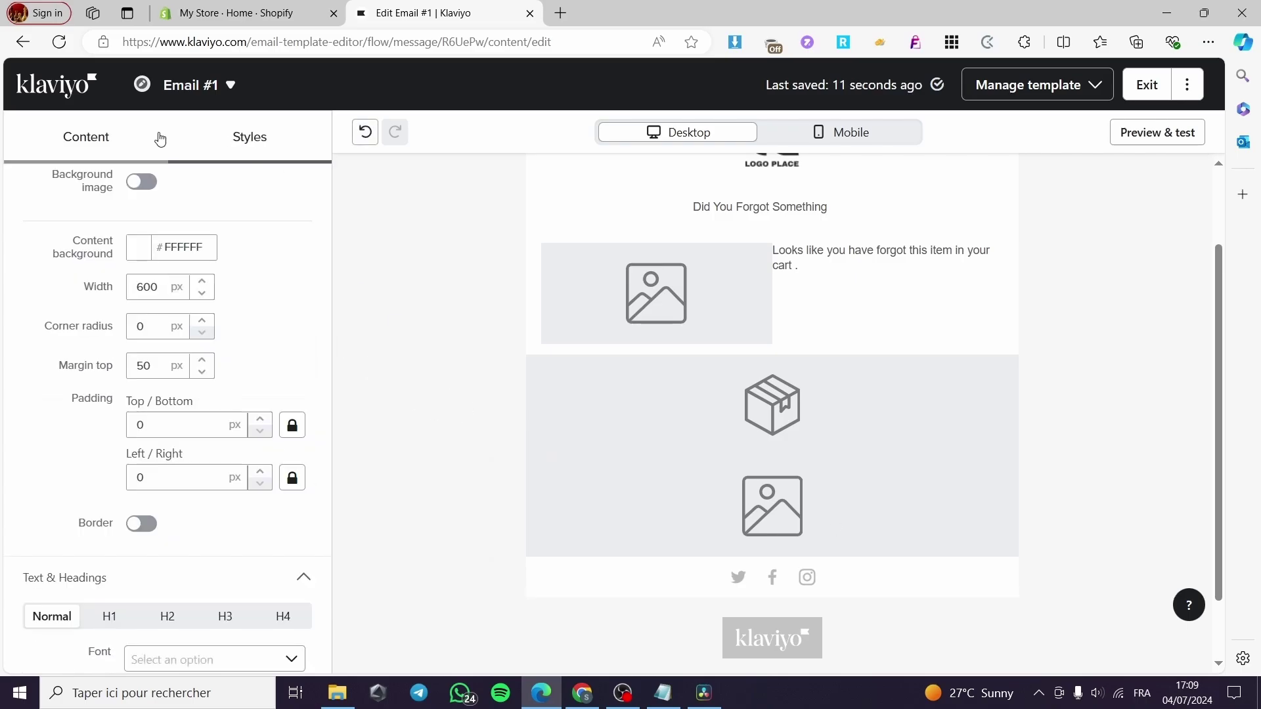
scroll(780, 453, "up", 2)
scroll(780, 453, "down", 3)
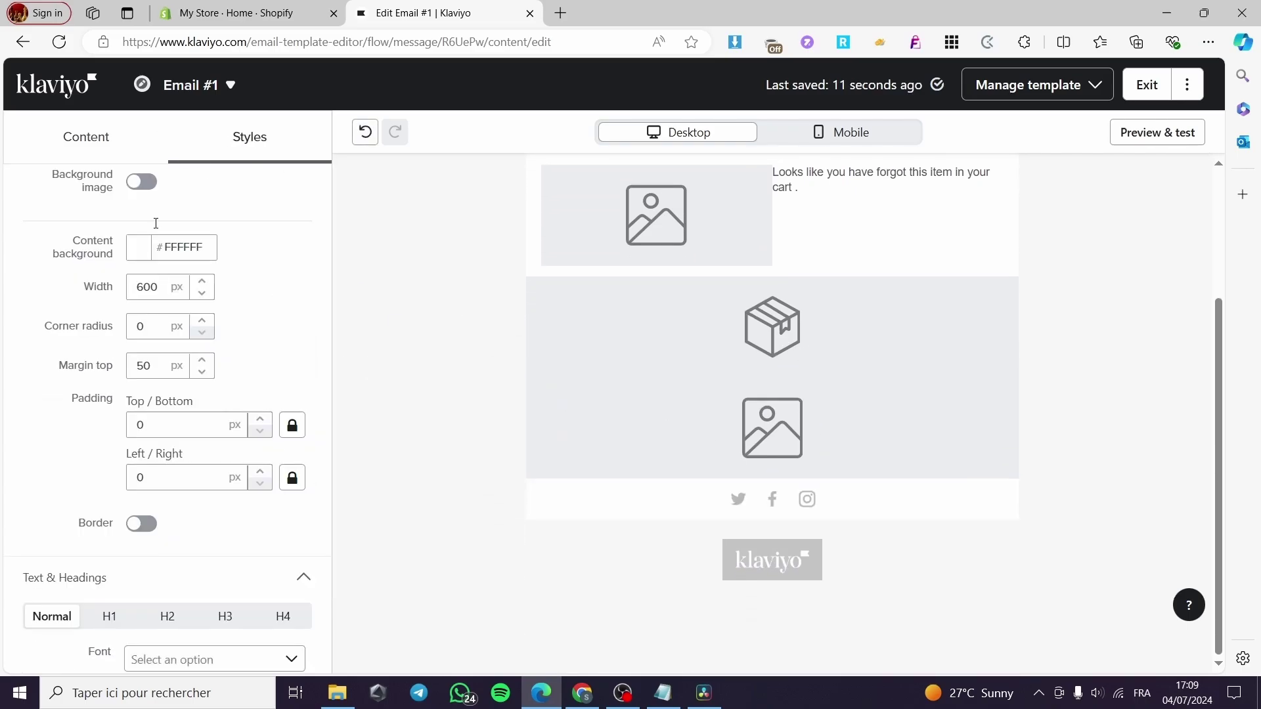
Add a button block between the table and the product block
left_click(88, 140)
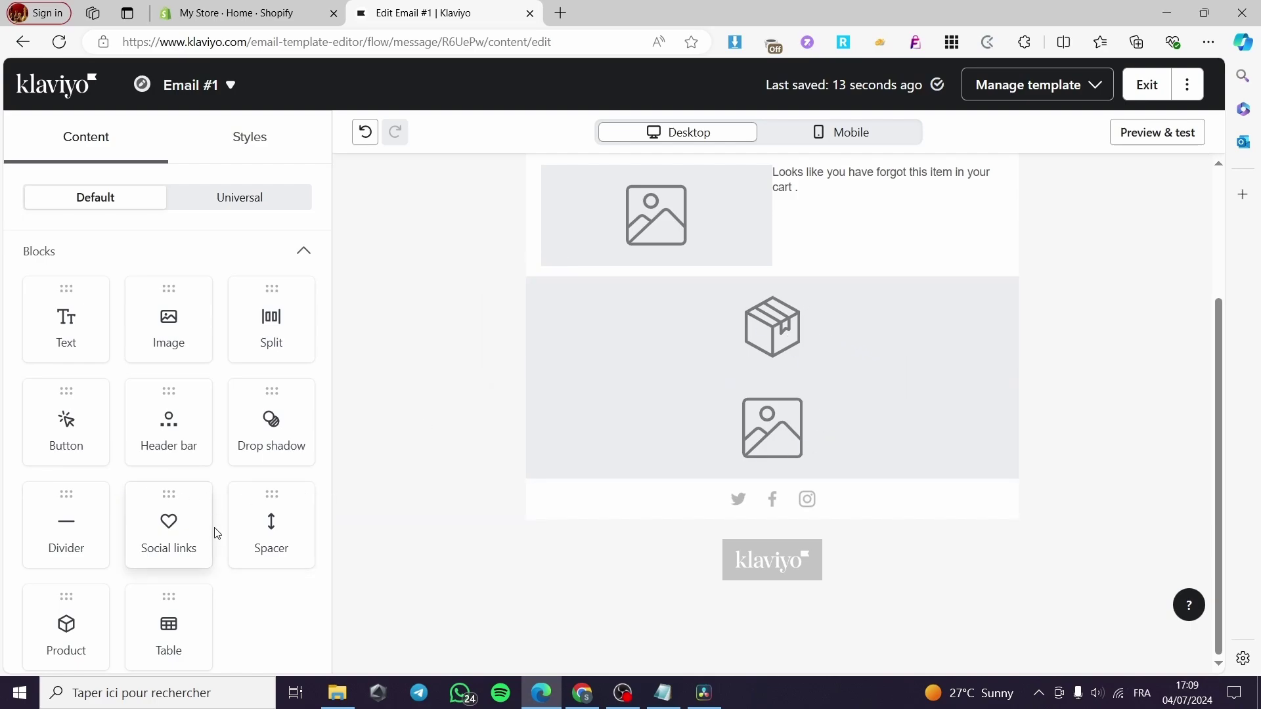
scroll(151, 555, "down", 1)
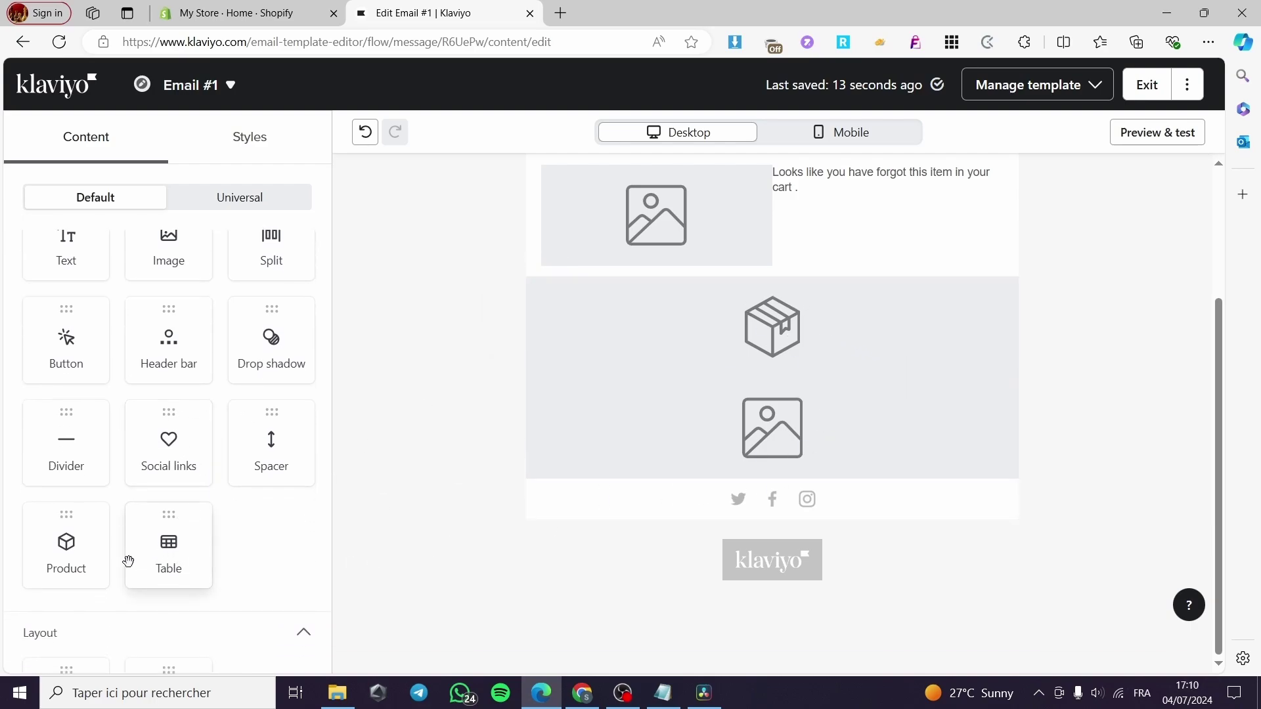
scroll(131, 538, "down", 1)
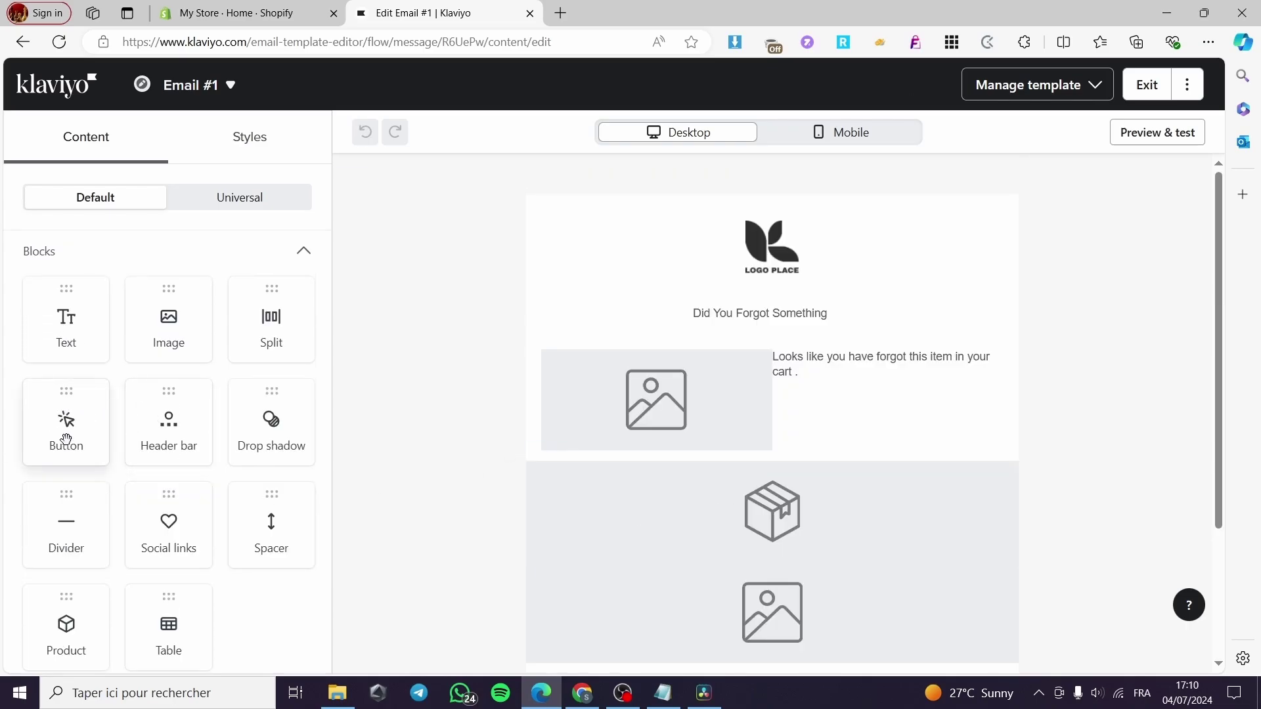
left_click_drag(62, 421, 819, 484)
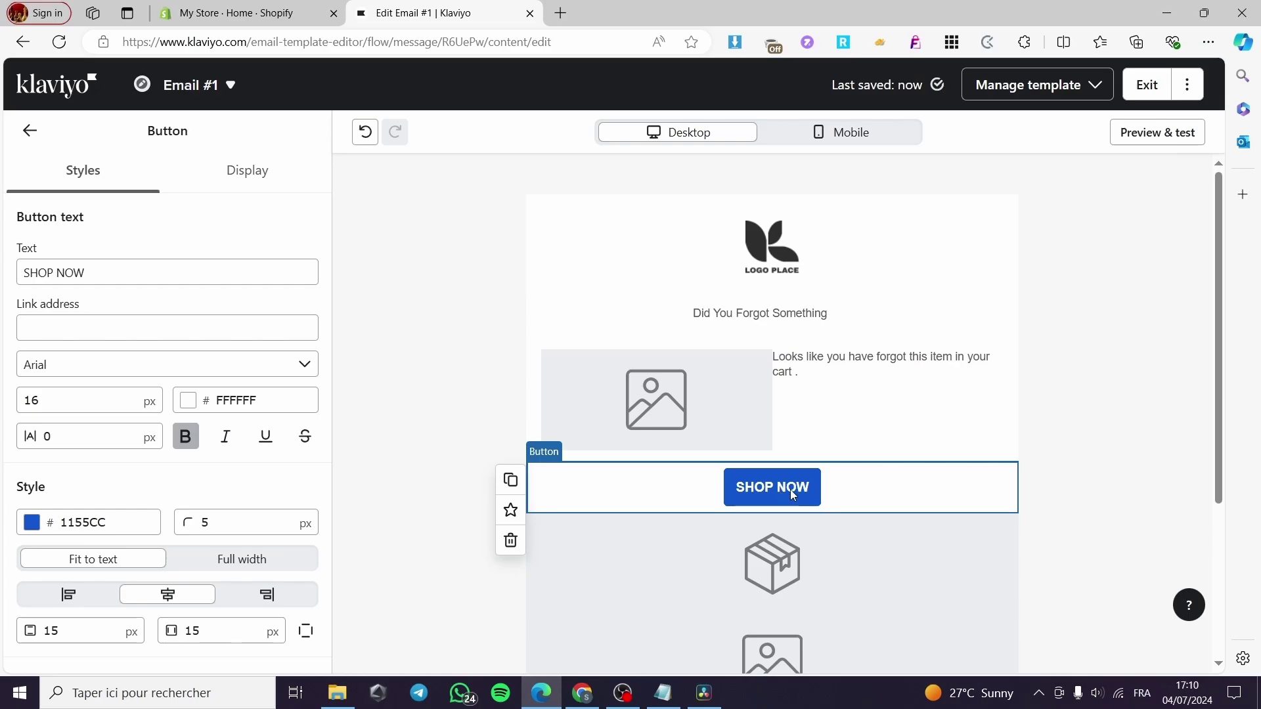
Switch to the Shopify admin and open the online store's live storefront
left_click(54, 328)
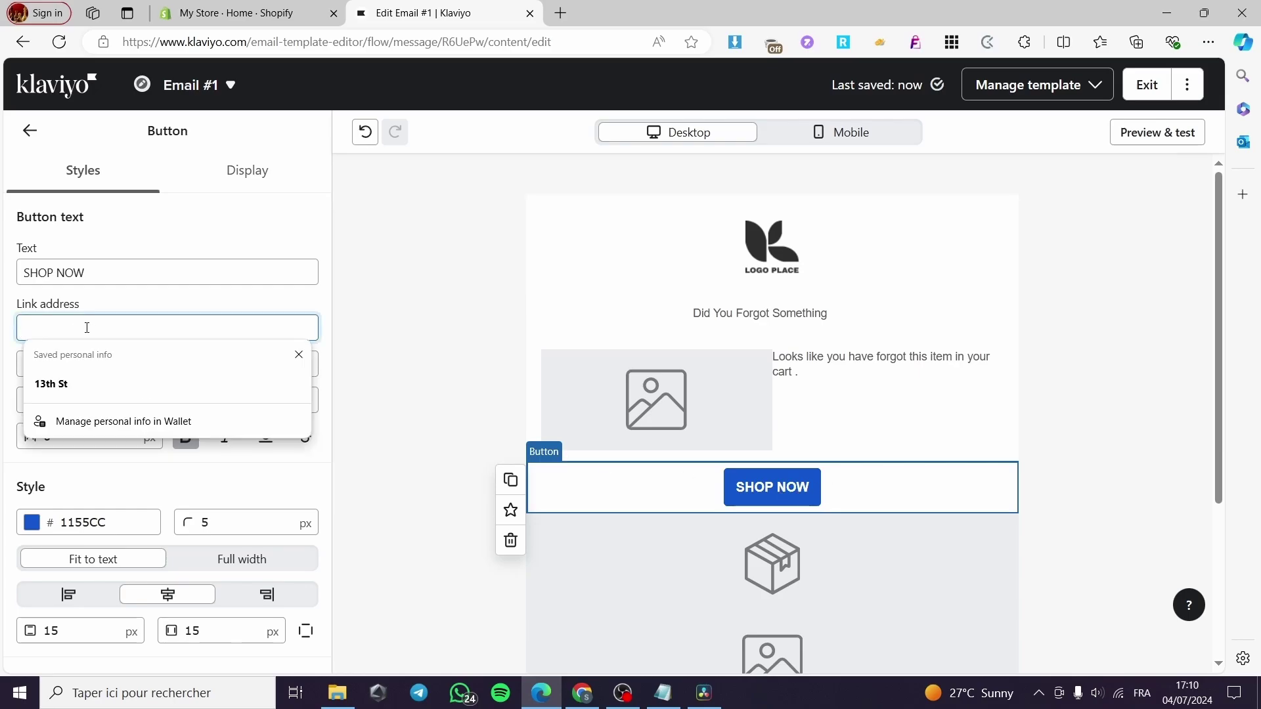
left_click(237, 13)
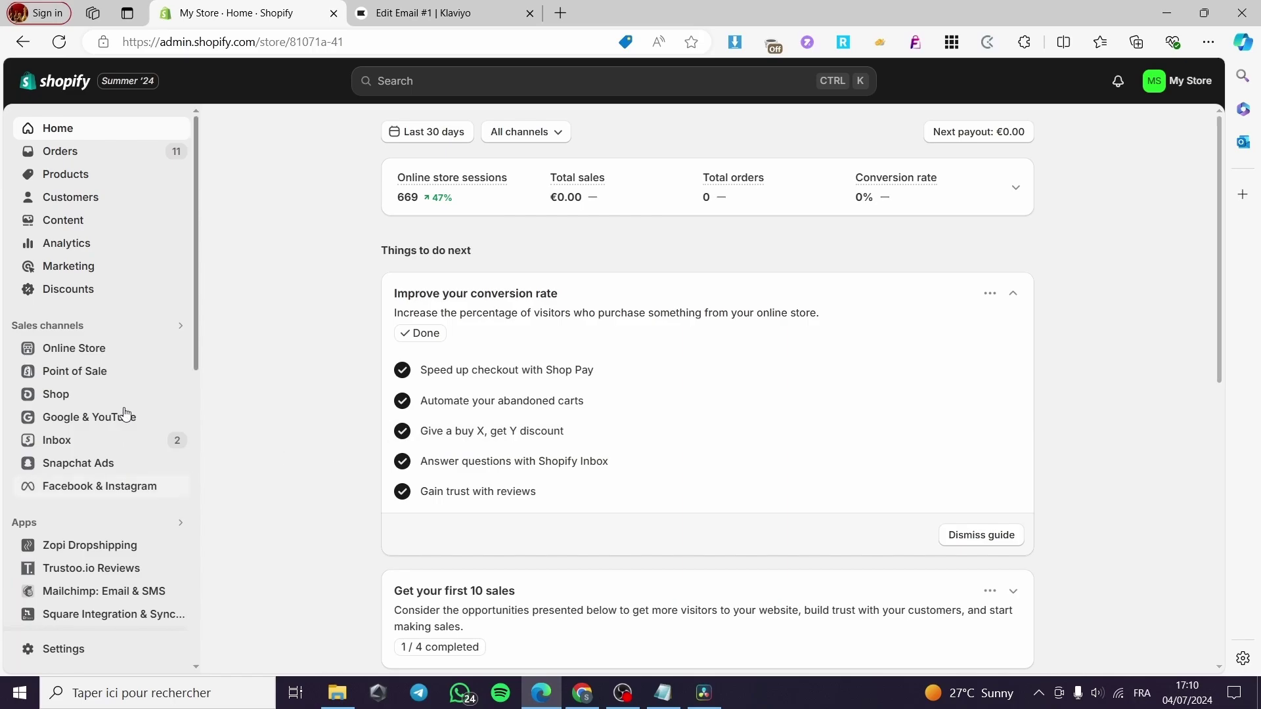
left_click(125, 349)
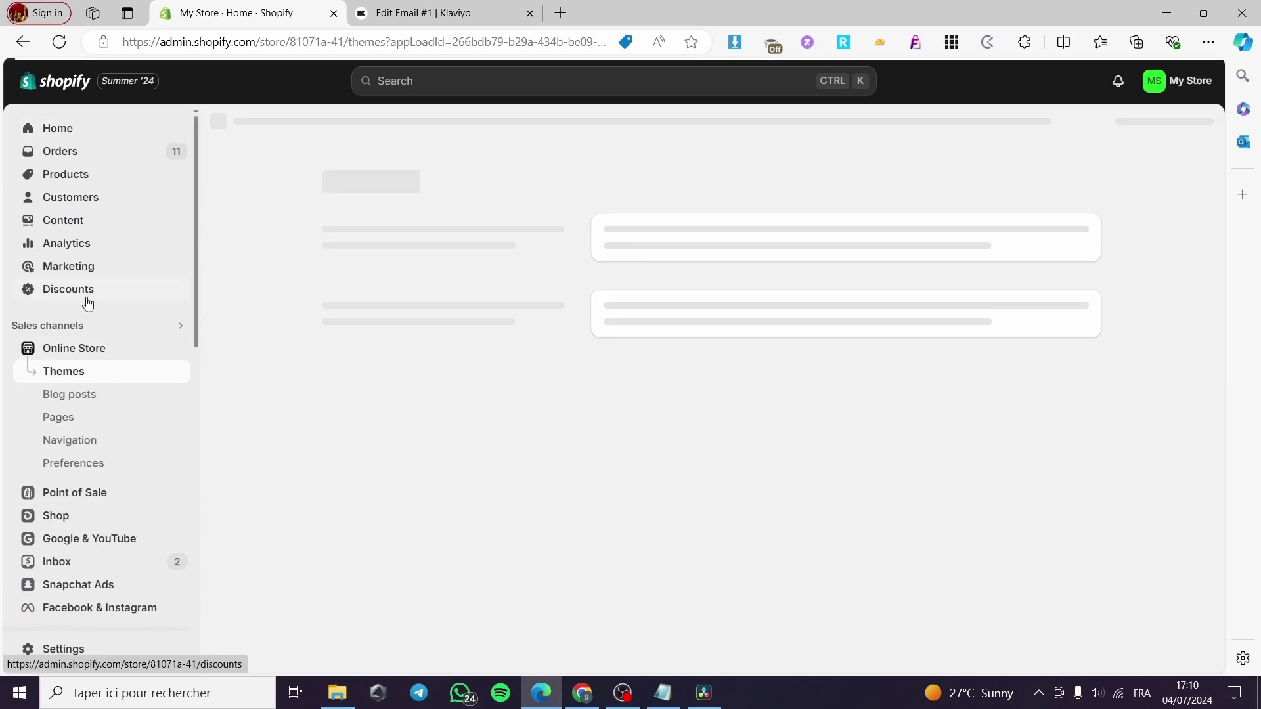
left_click(178, 349)
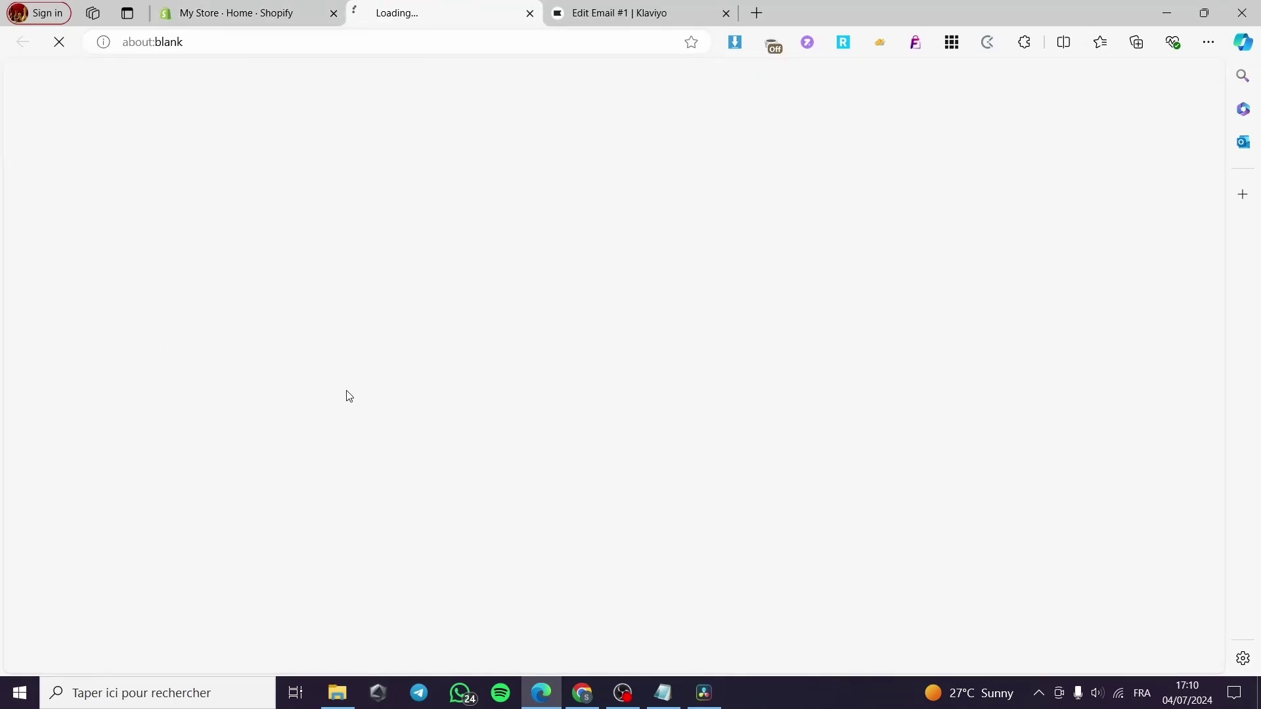
scroll(700, 369, "down", 5)
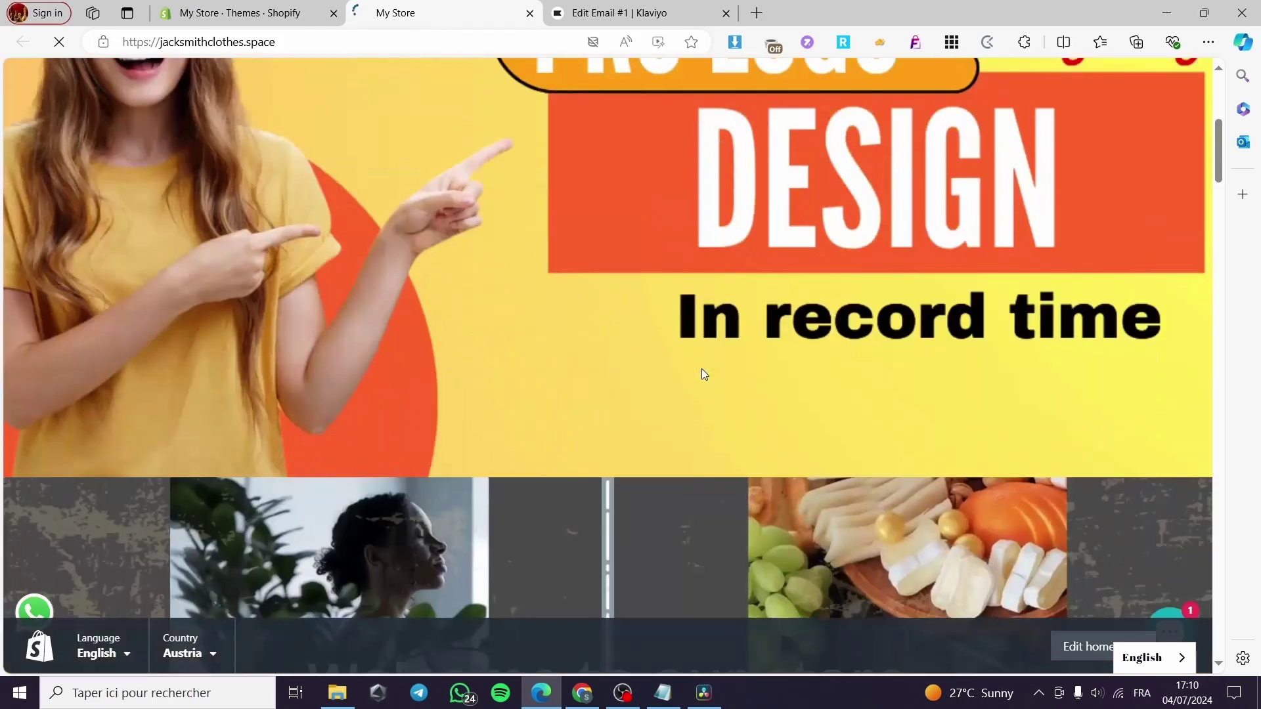
scroll(700, 369, "up", 5)
Open the Manfinity LEGND T-shirt from the summer catalog and check the current cart contents
left_click(505, 213)
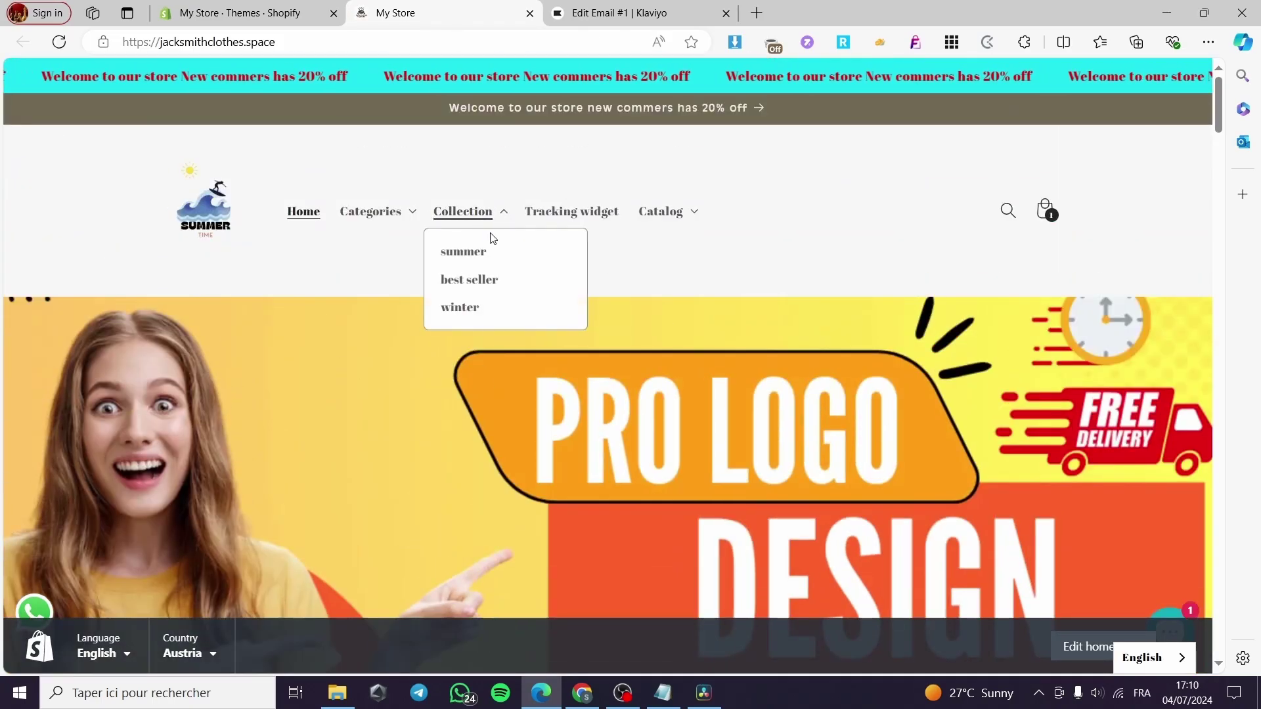
left_click(664, 215)
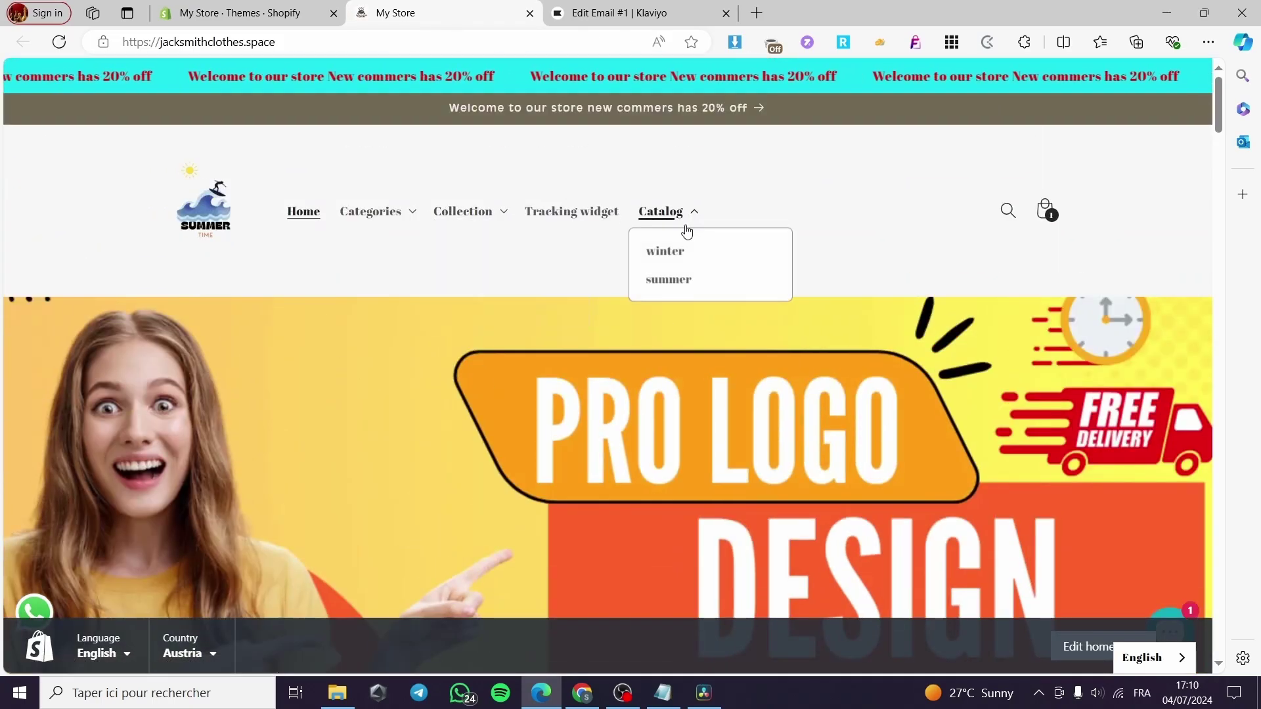
left_click(667, 280)
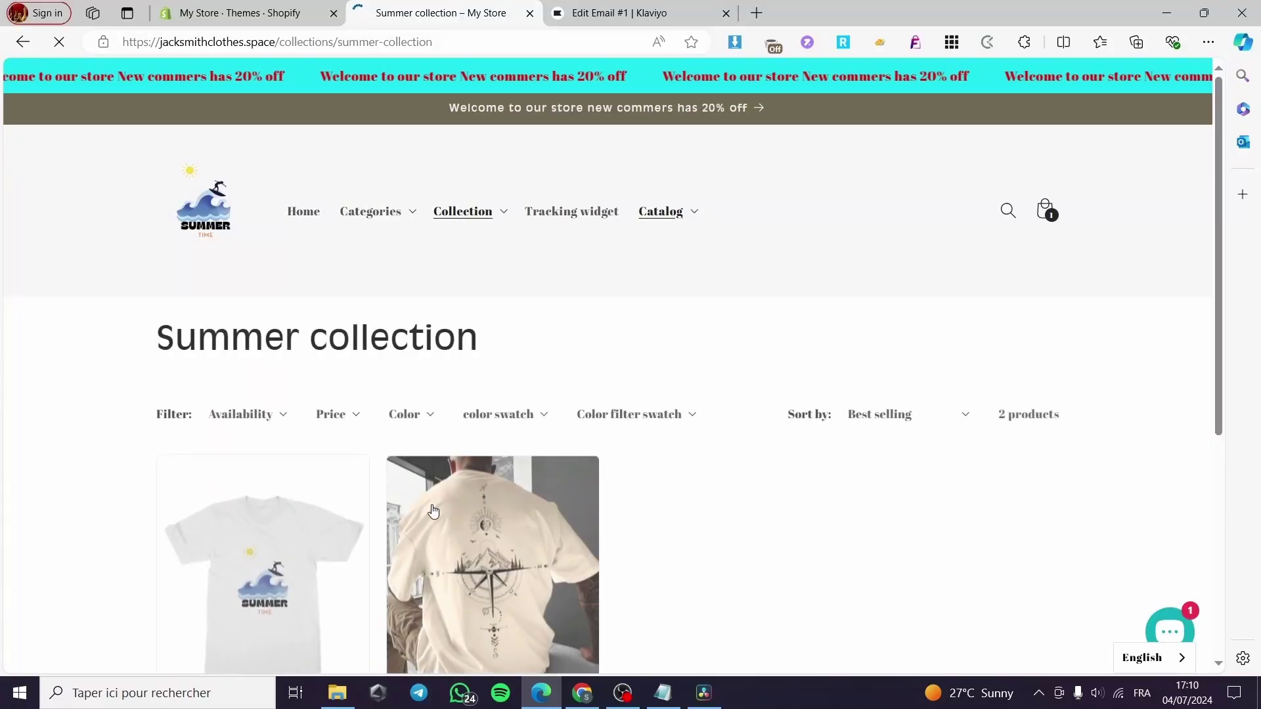
left_click(473, 514)
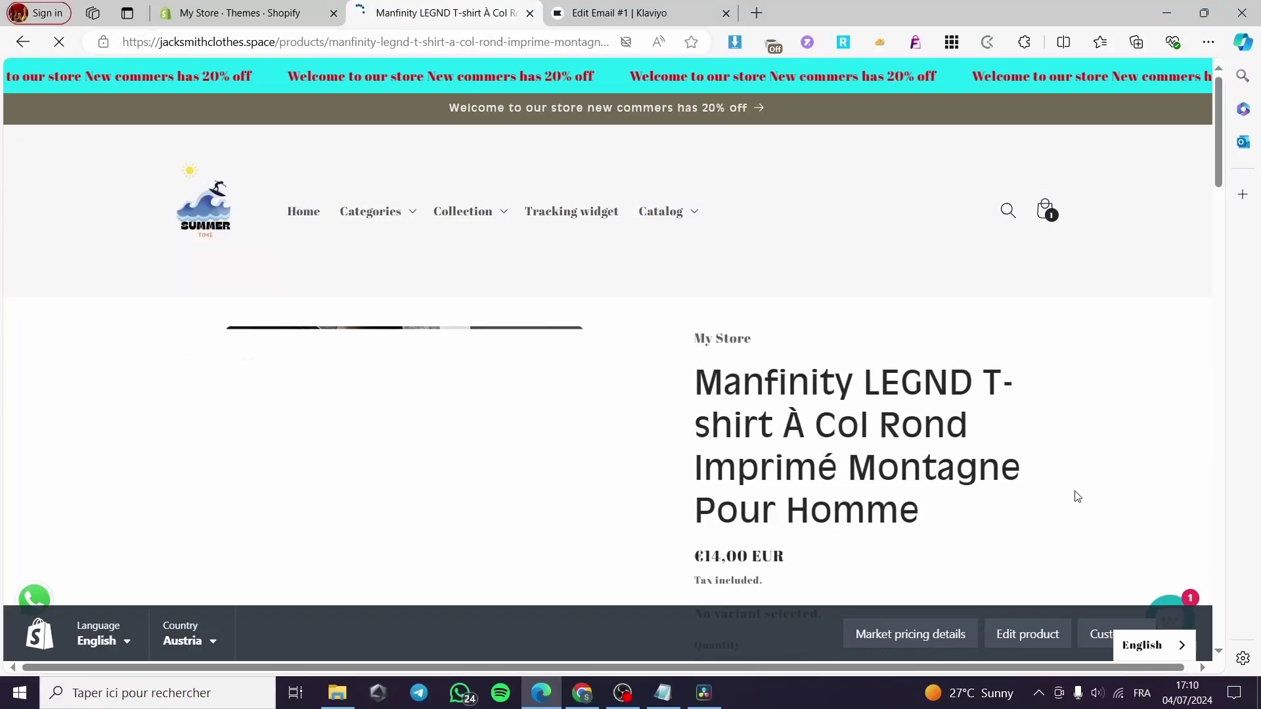
left_click(1031, 209)
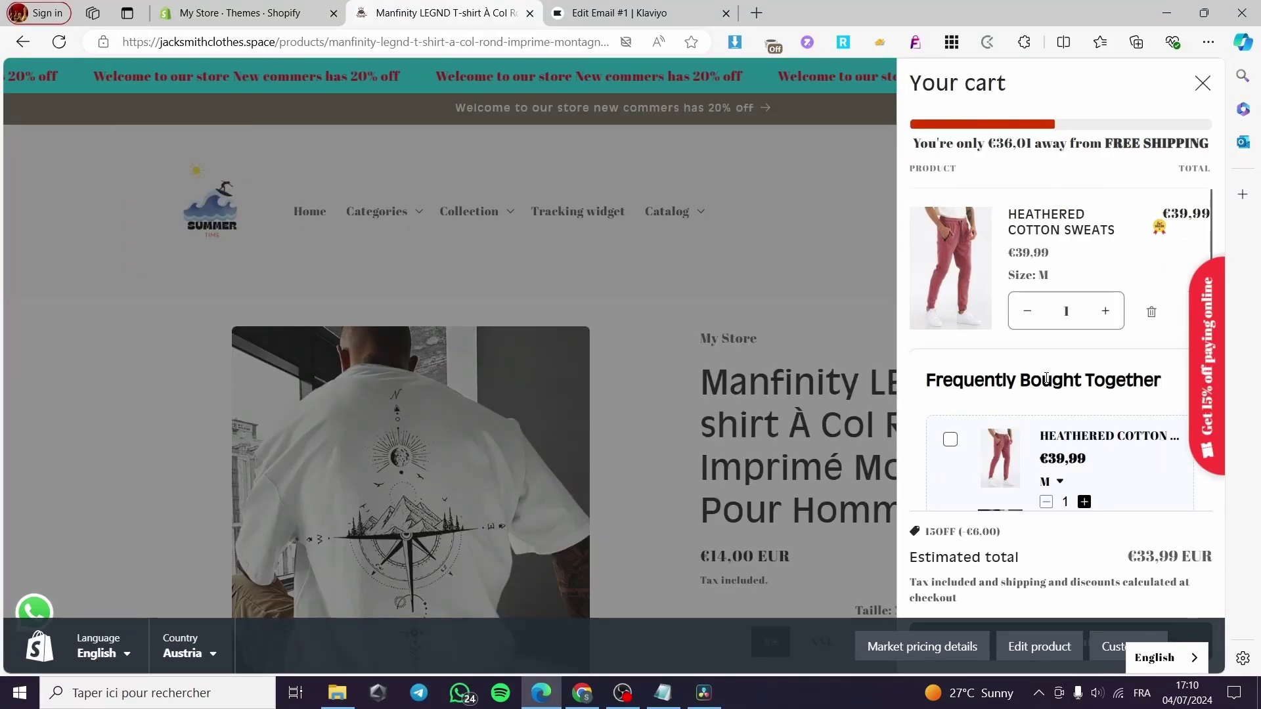
left_click(720, 343)
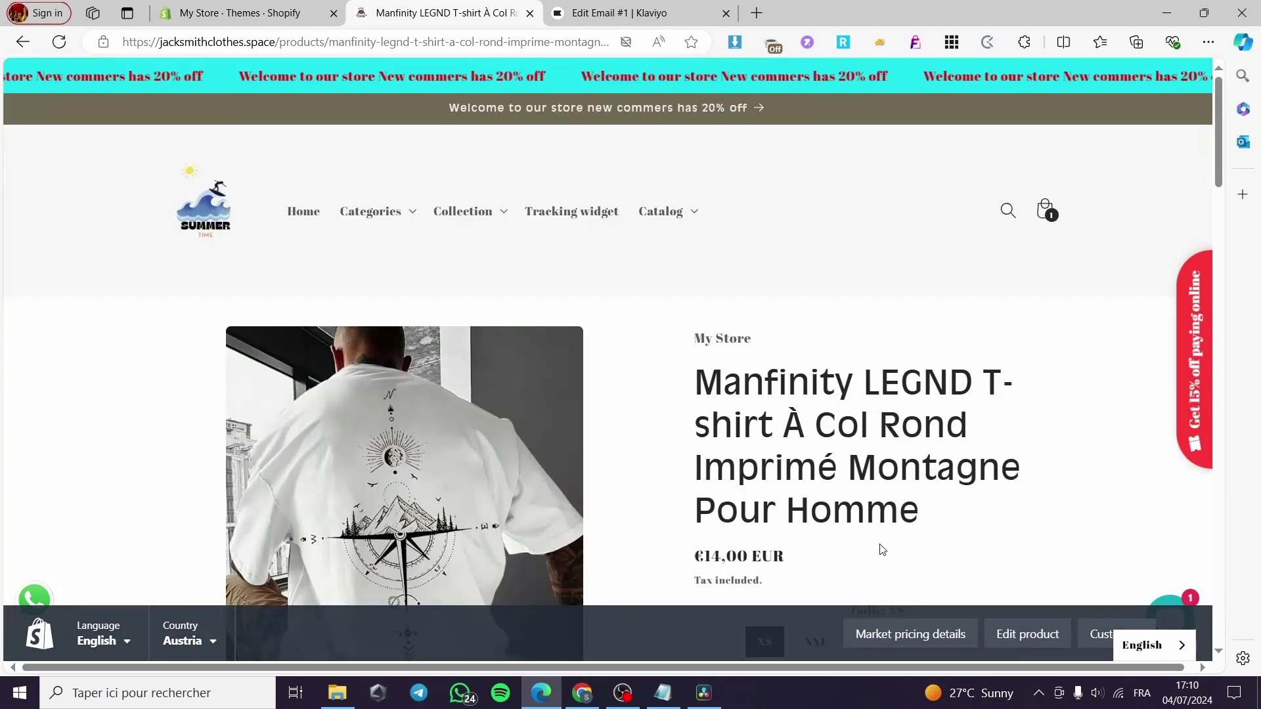
Add the Manfinity LEGND T-shirt in XS / Blanc to the cart, excluding the suggested gildan T-shirt
scroll(906, 535, "down", 8)
scroll(999, 555, "down", 7)
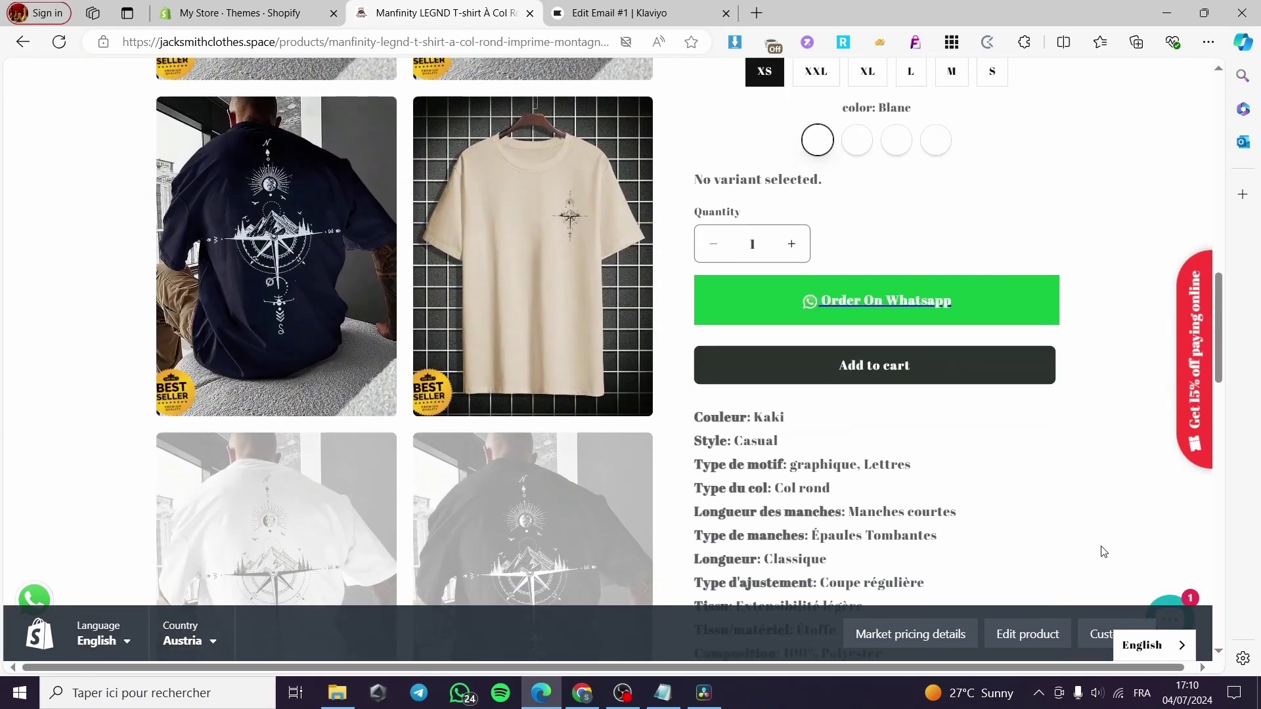
left_click(906, 219)
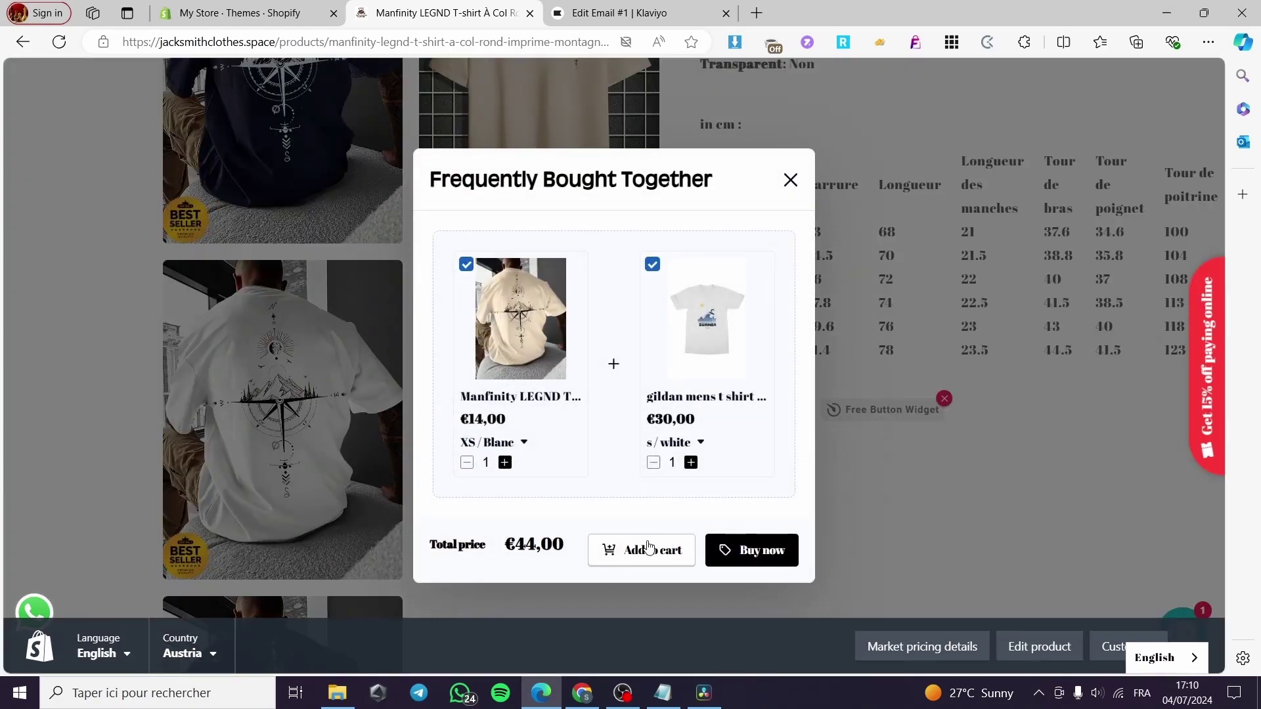
left_click(652, 264)
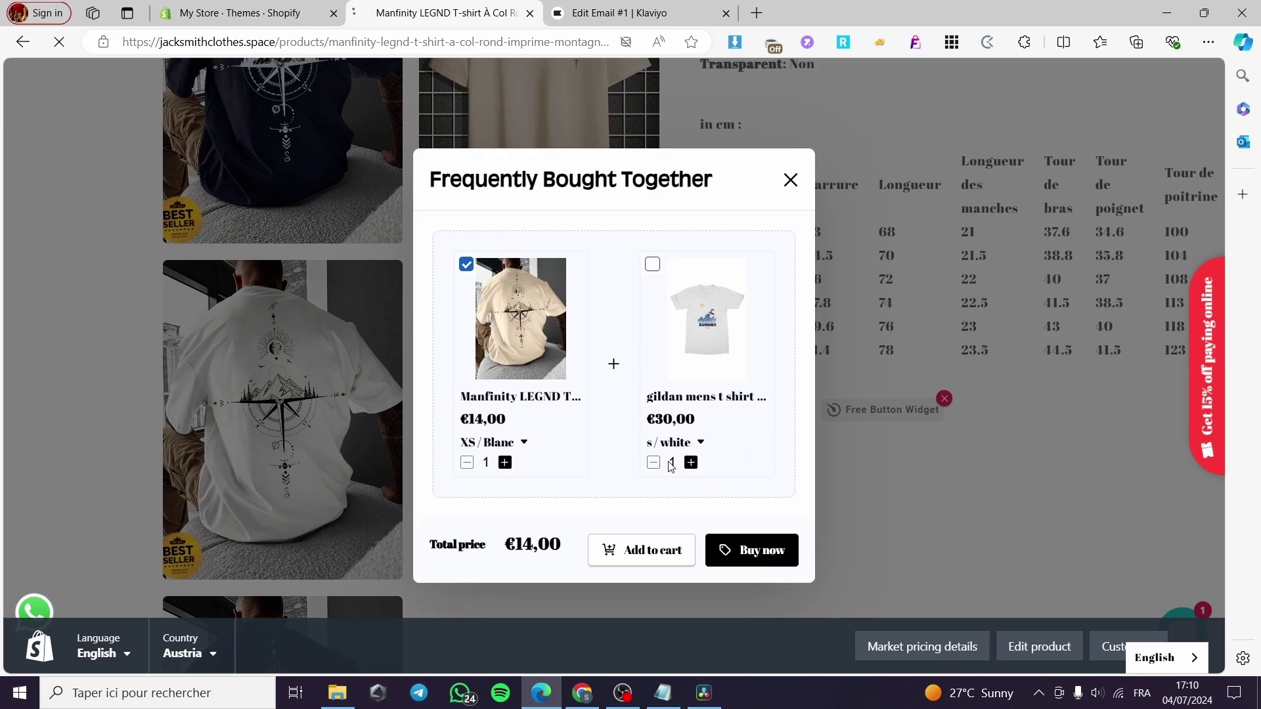
left_click(641, 550)
Remove the Heathered Cotton Sweats from the cart and proceed to checkout
scroll(952, 479, "down", 3)
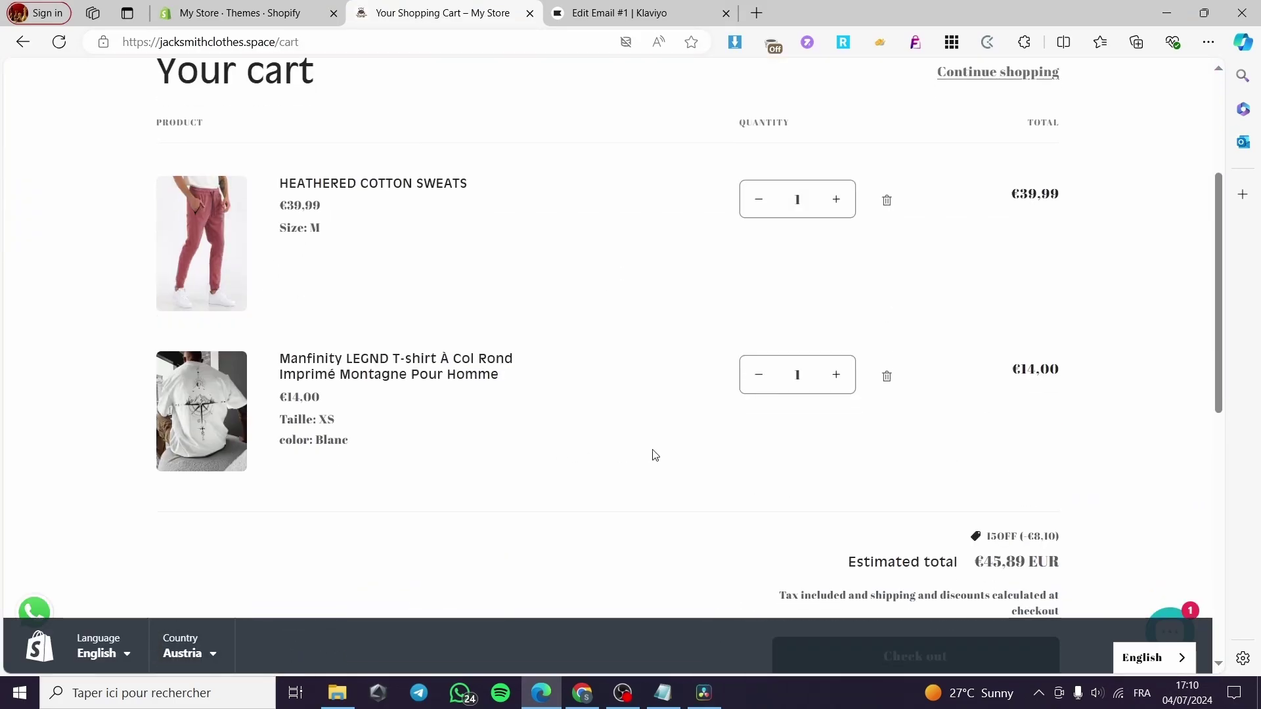
left_click(886, 200)
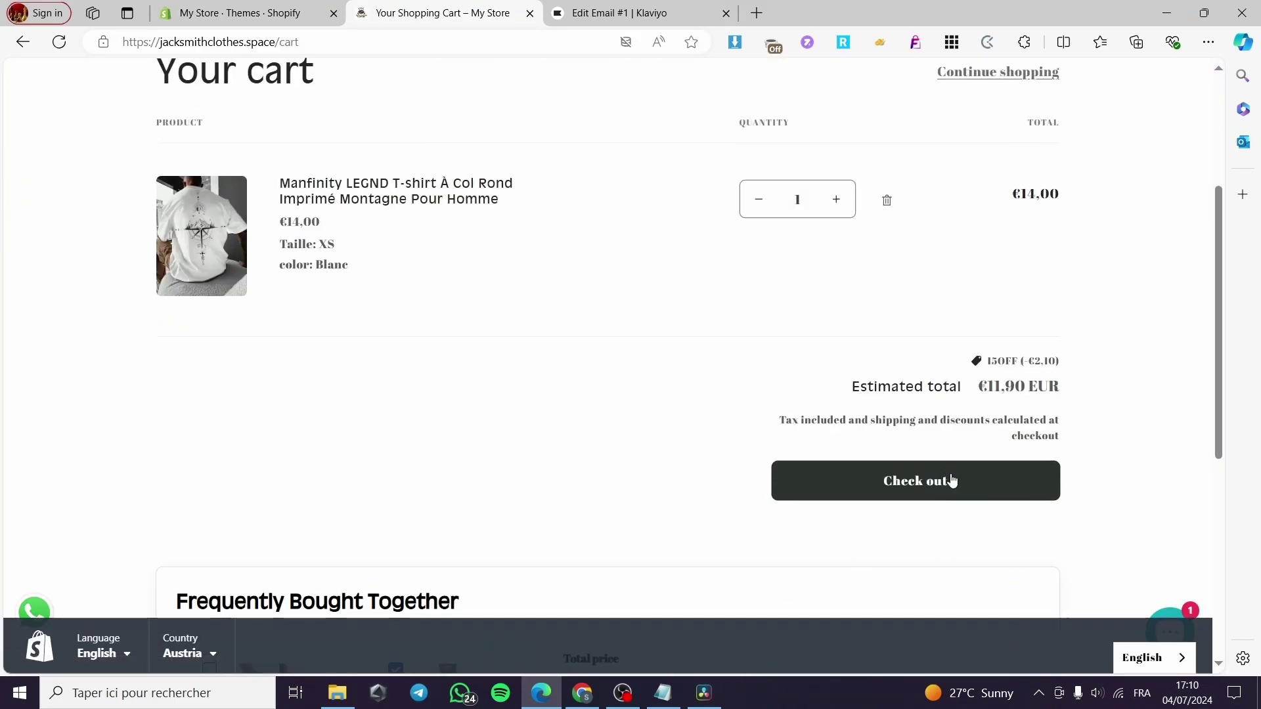
left_click(944, 480)
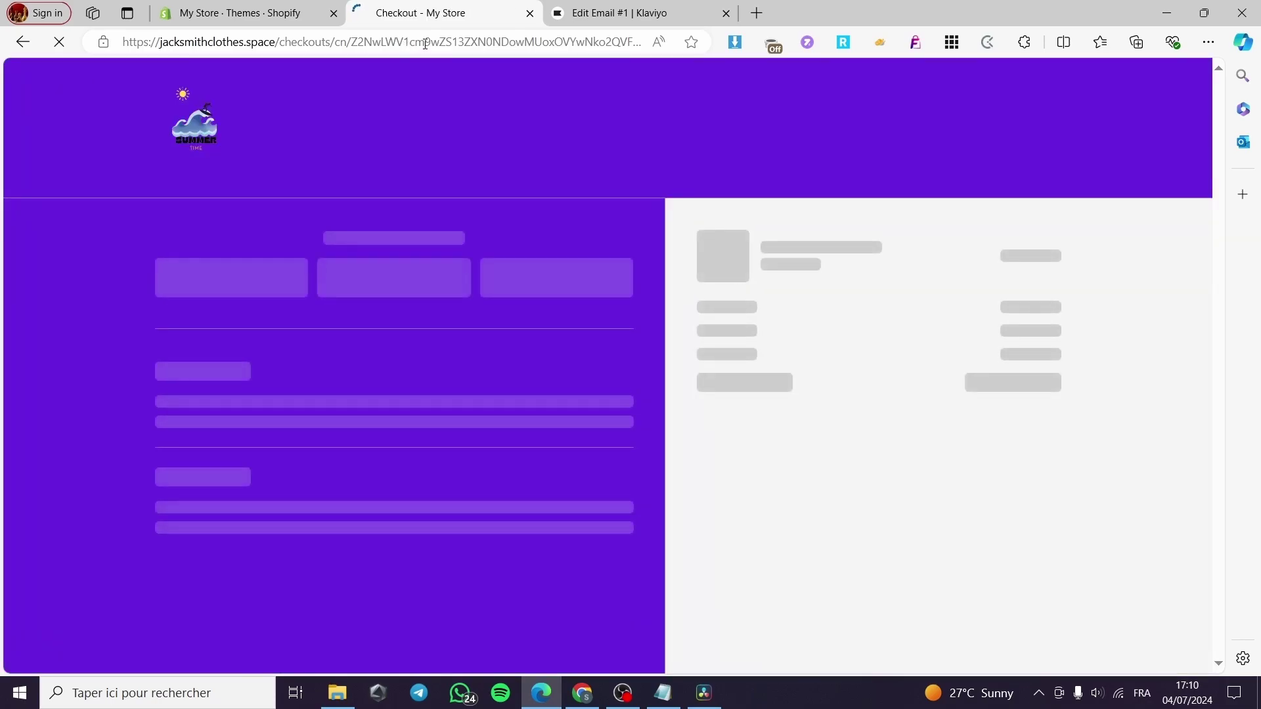
Copy the checkout page's URL and paste it as the button's link address in the Klaviyo email
left_click(426, 43)
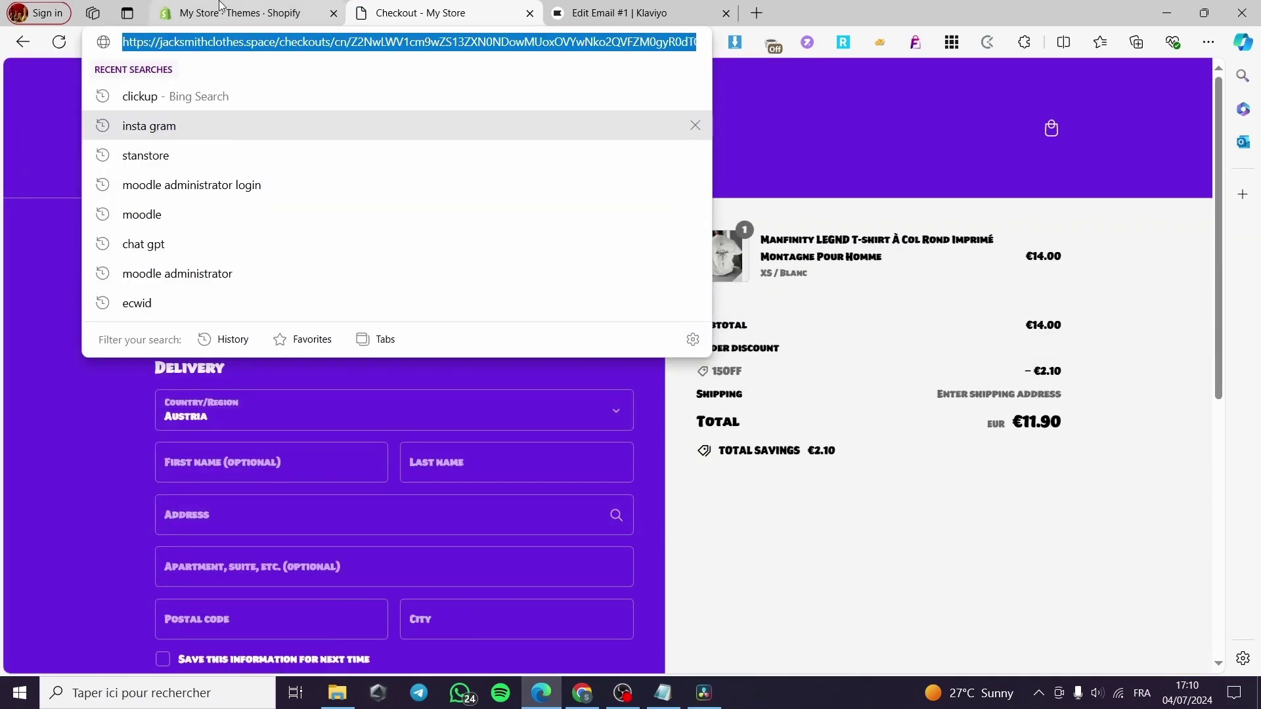
left_click(617, 12)
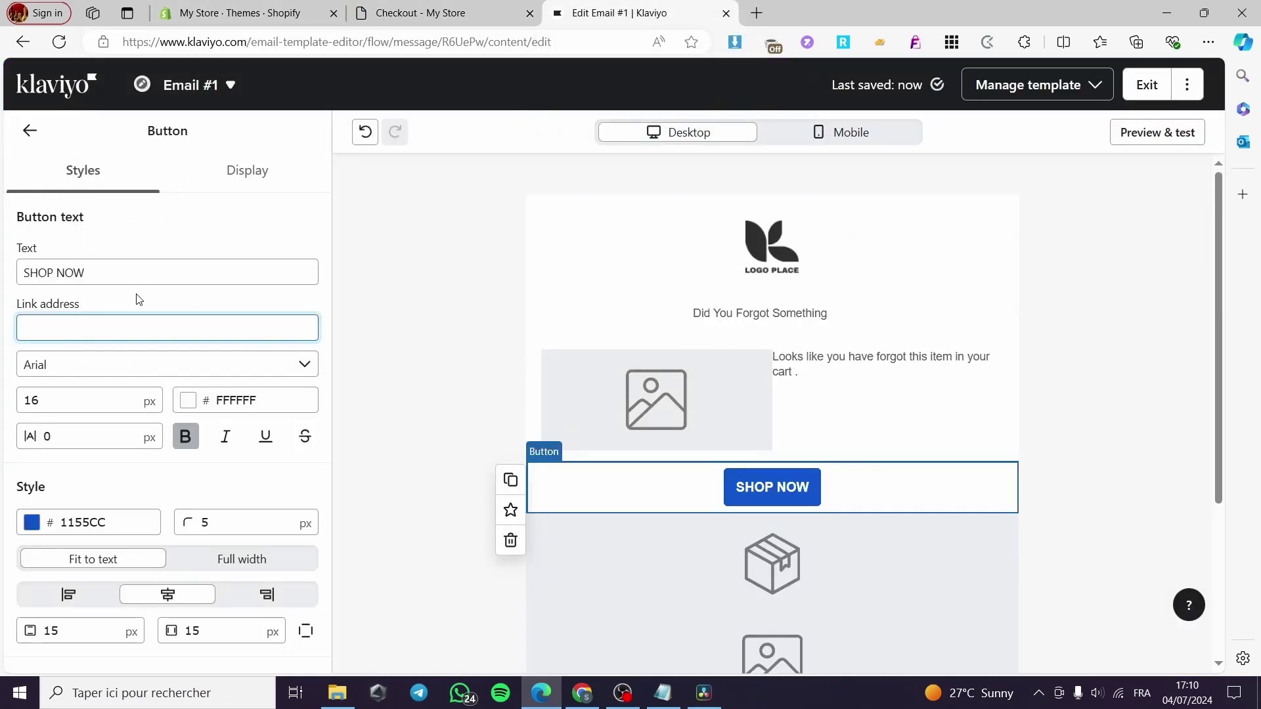
key("ctrl+v")
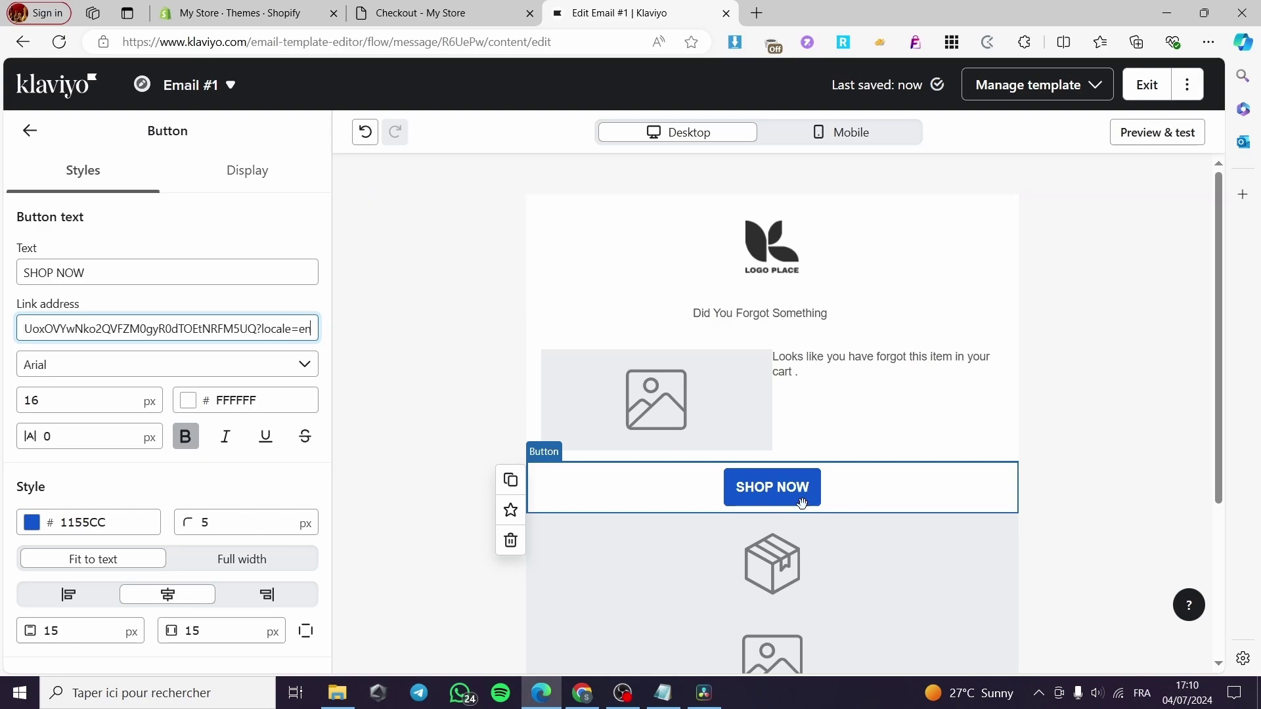
Replace the button's text with "Continue your Buying"
left_click(128, 273)
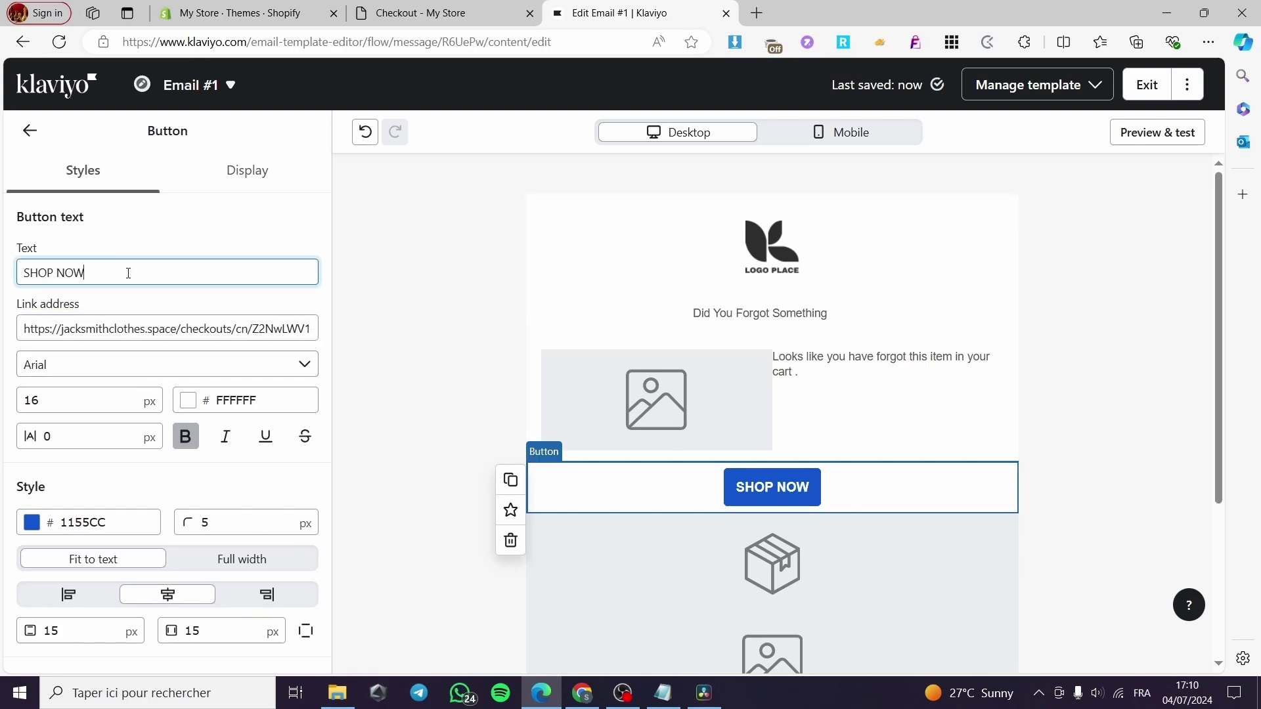
left_click_drag(188, 279, 2, 289)
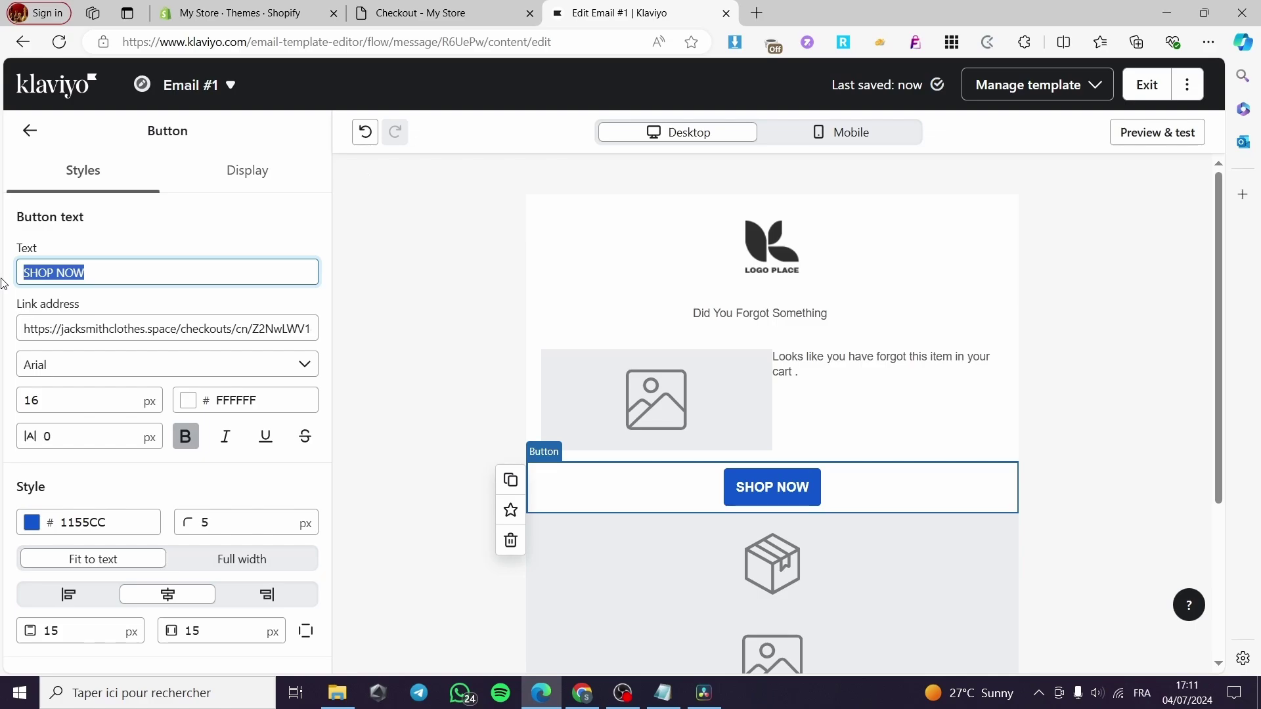
type("Con")
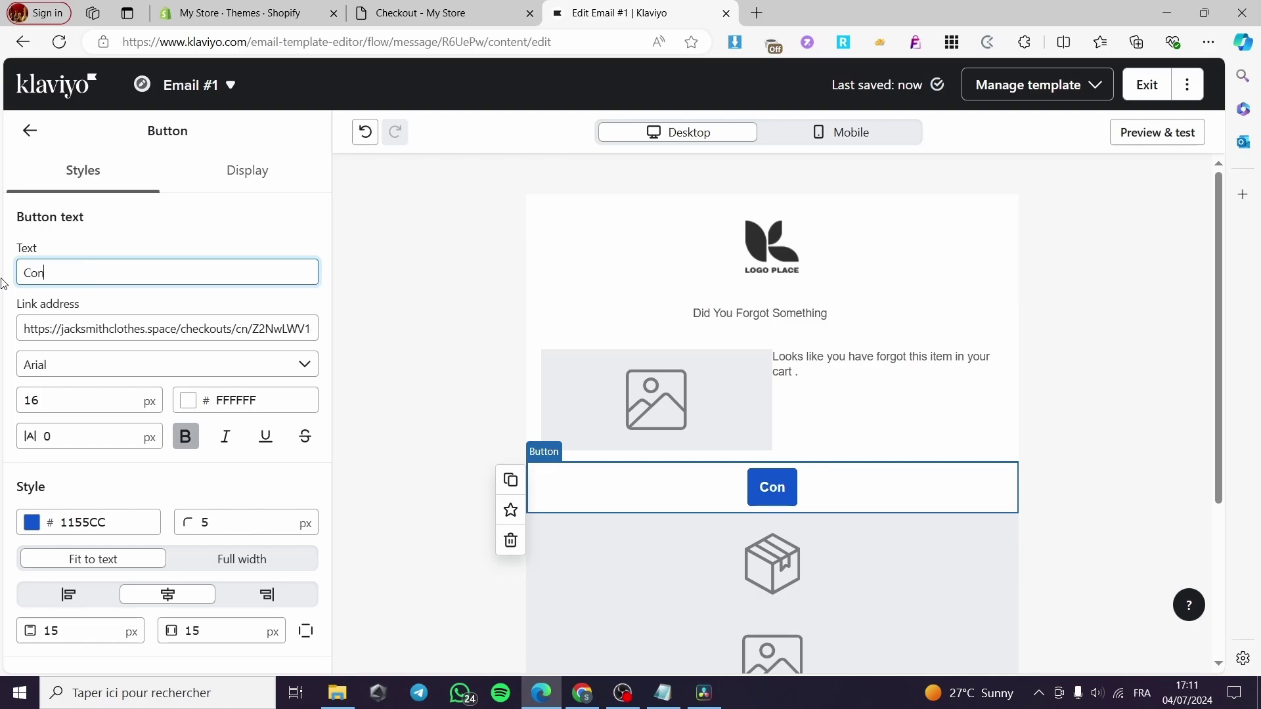
type("tinu")
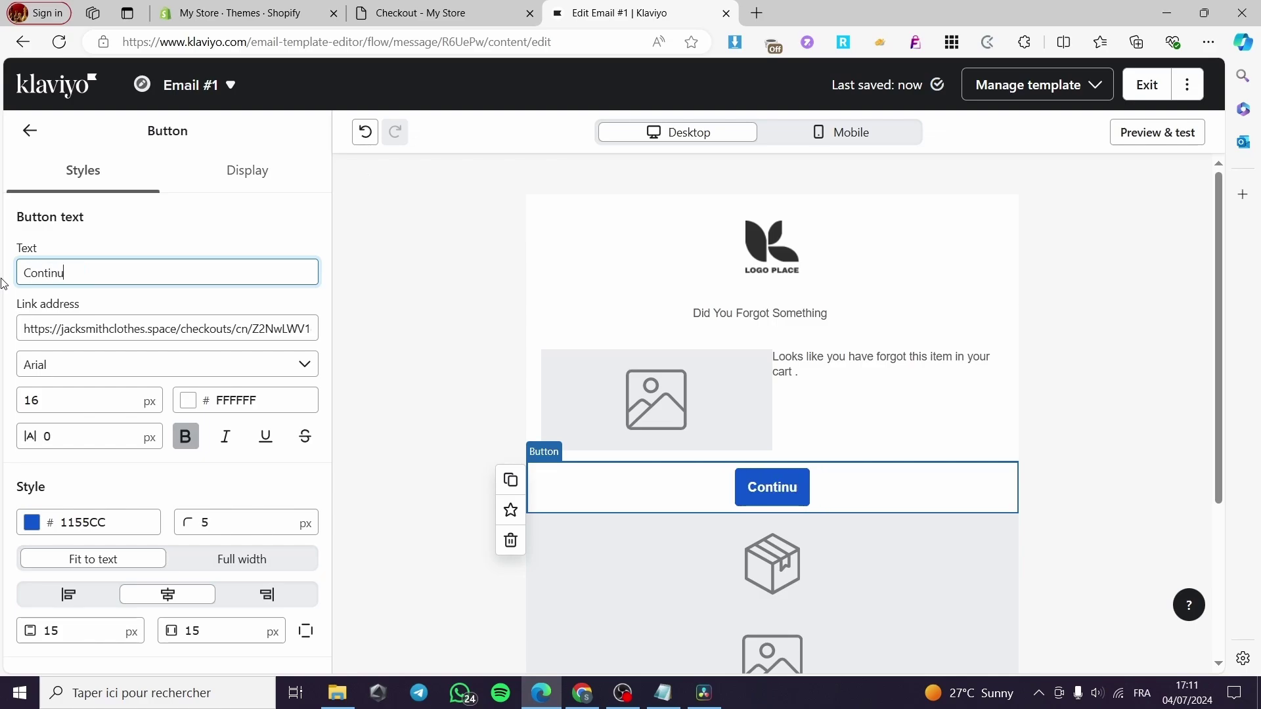
key("BackSpace")
type("ue your ")
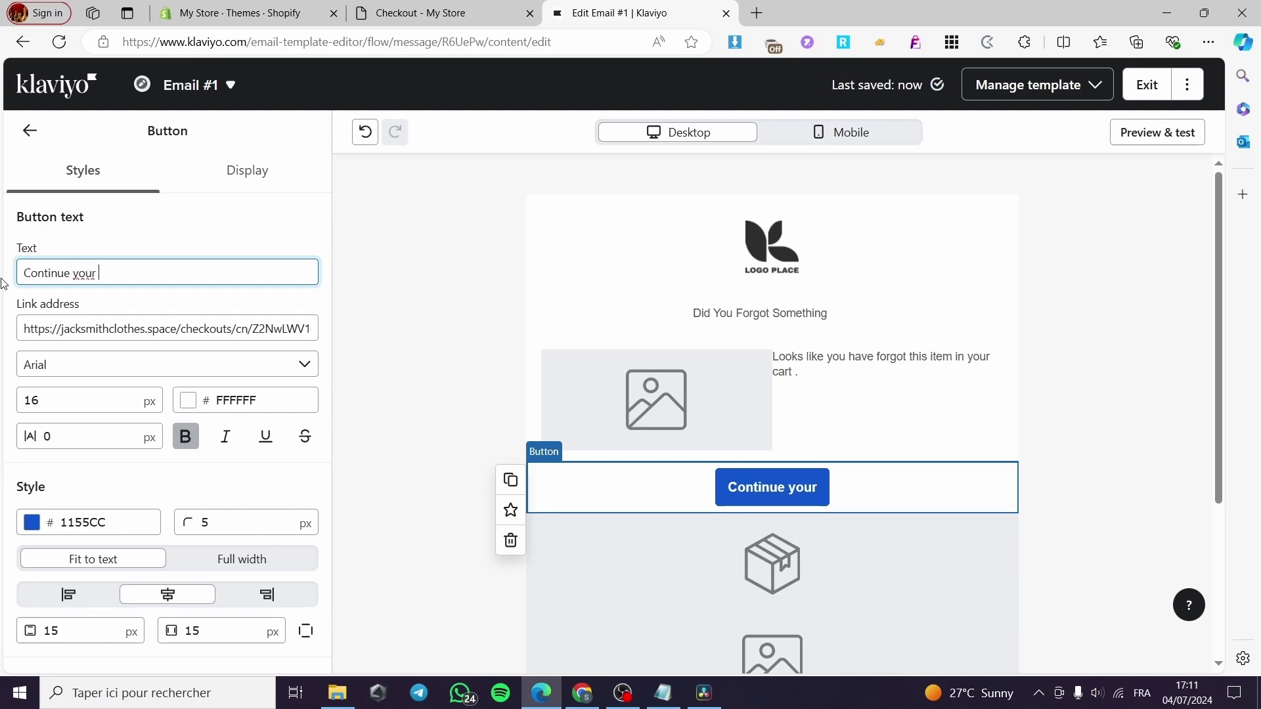
type("c")
key("BackSpace")
type("Buyion")
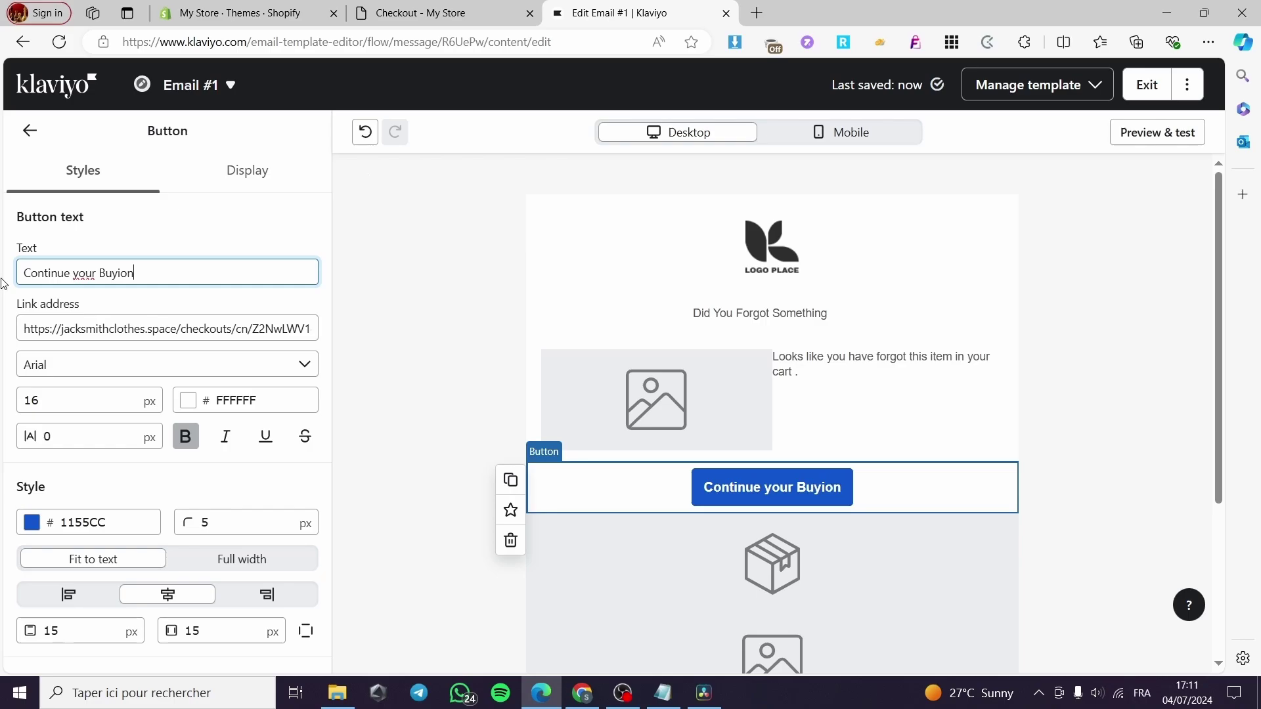
key("BackSpace")
key("BackSpace")
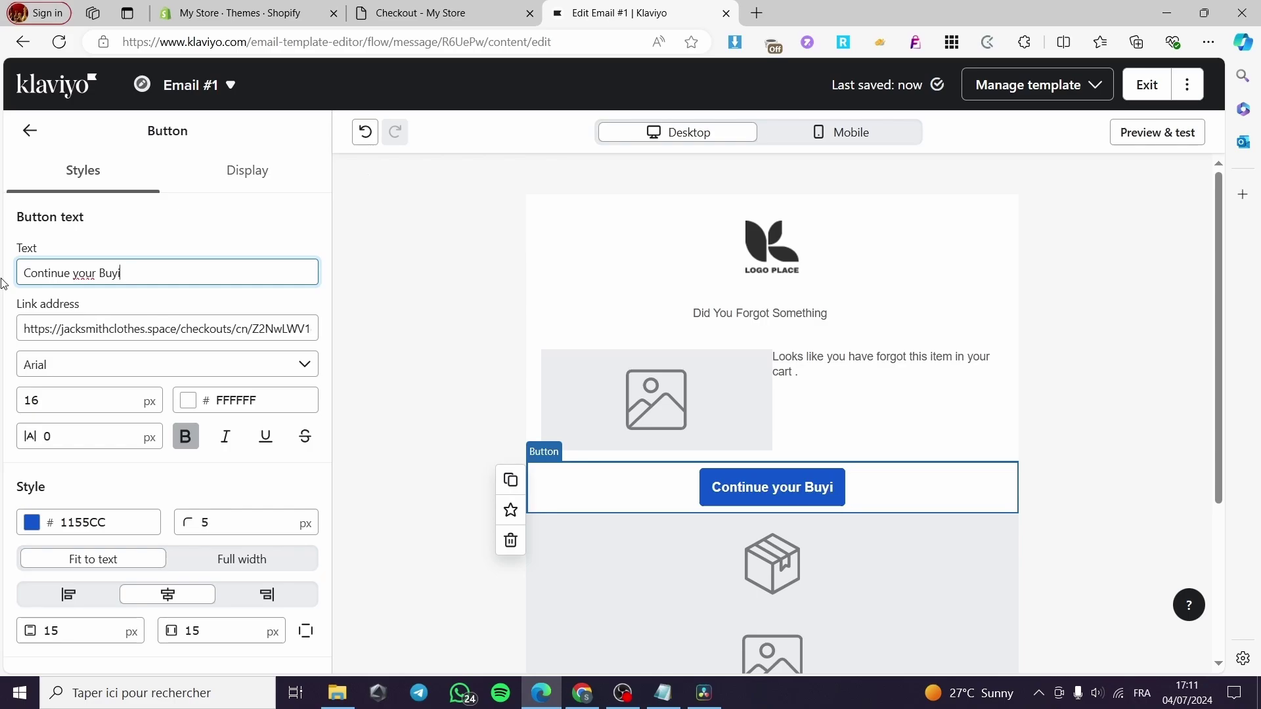
type("ng")
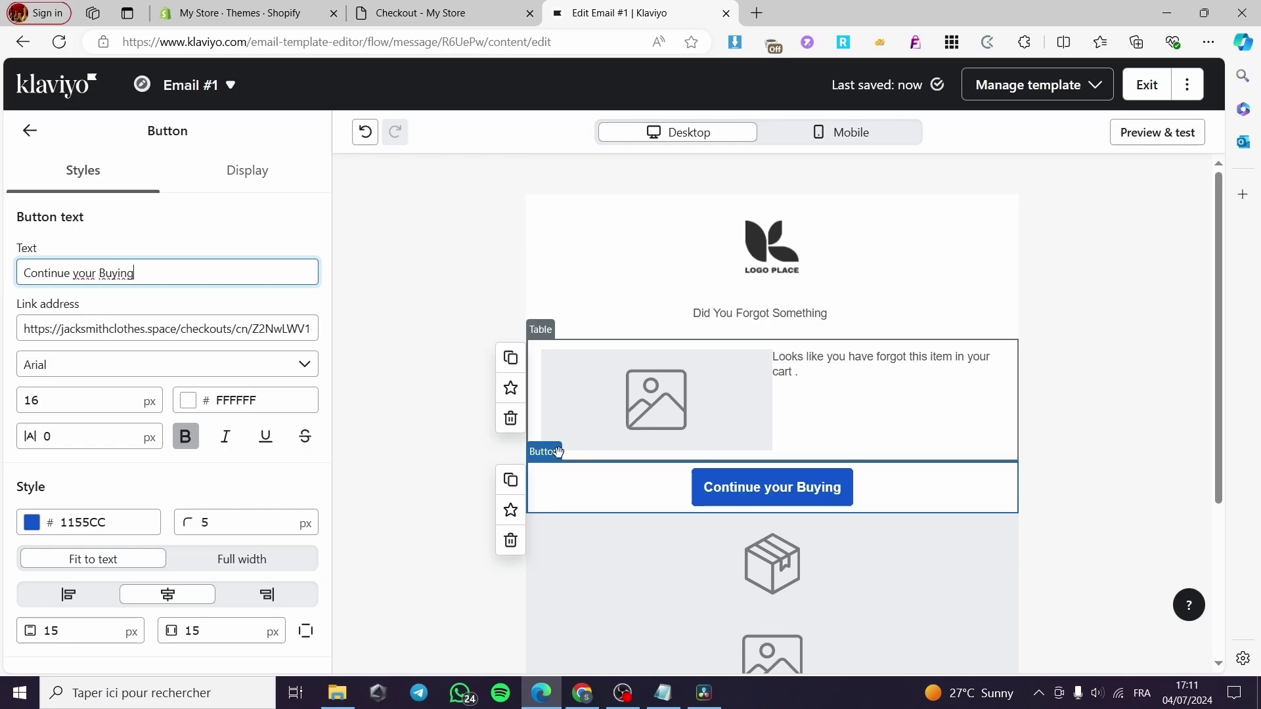
Move the button block below the product block, and exit the email to return to the lost cart flow
scroll(788, 450, "down", 3)
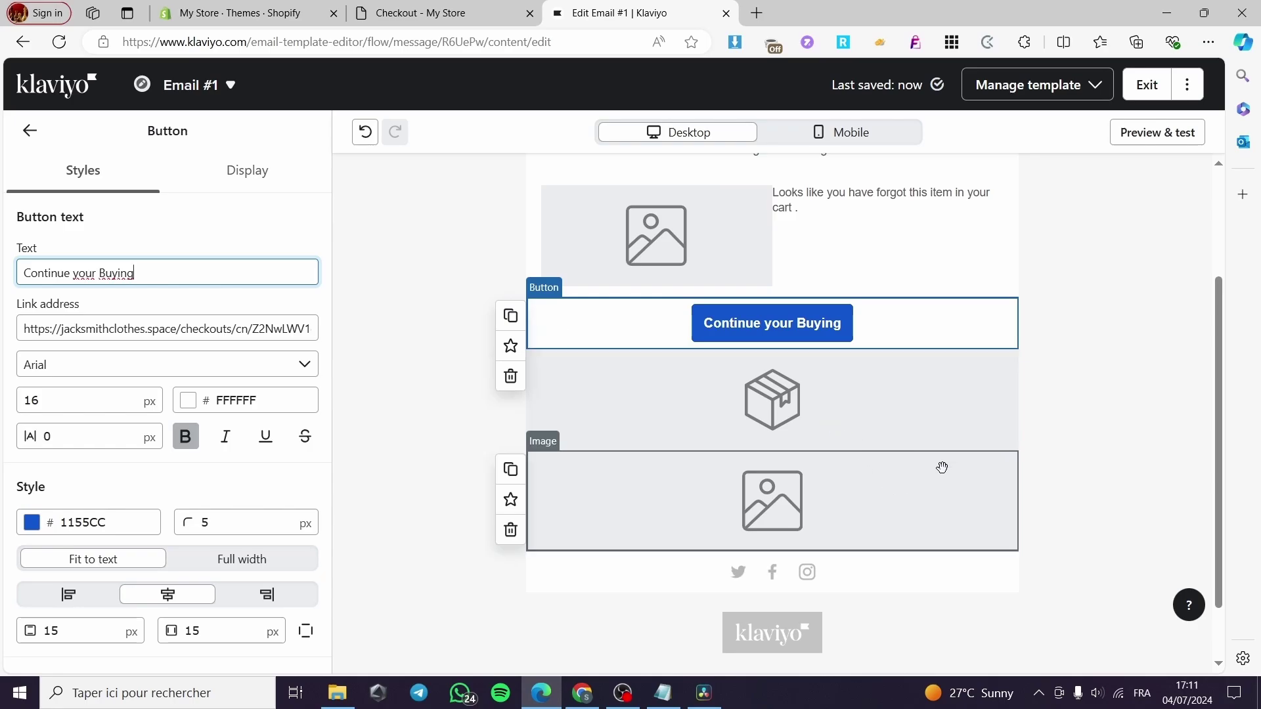
left_click_drag(897, 308, 923, 425)
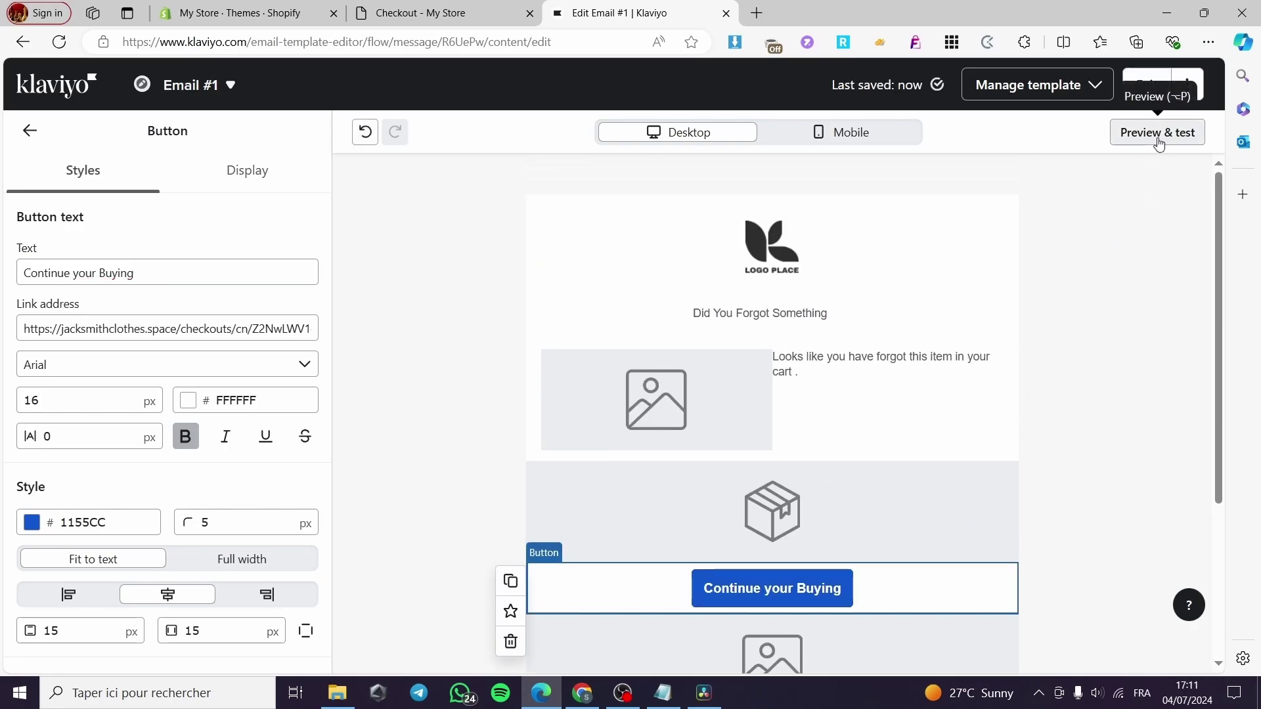
left_click(1149, 84)
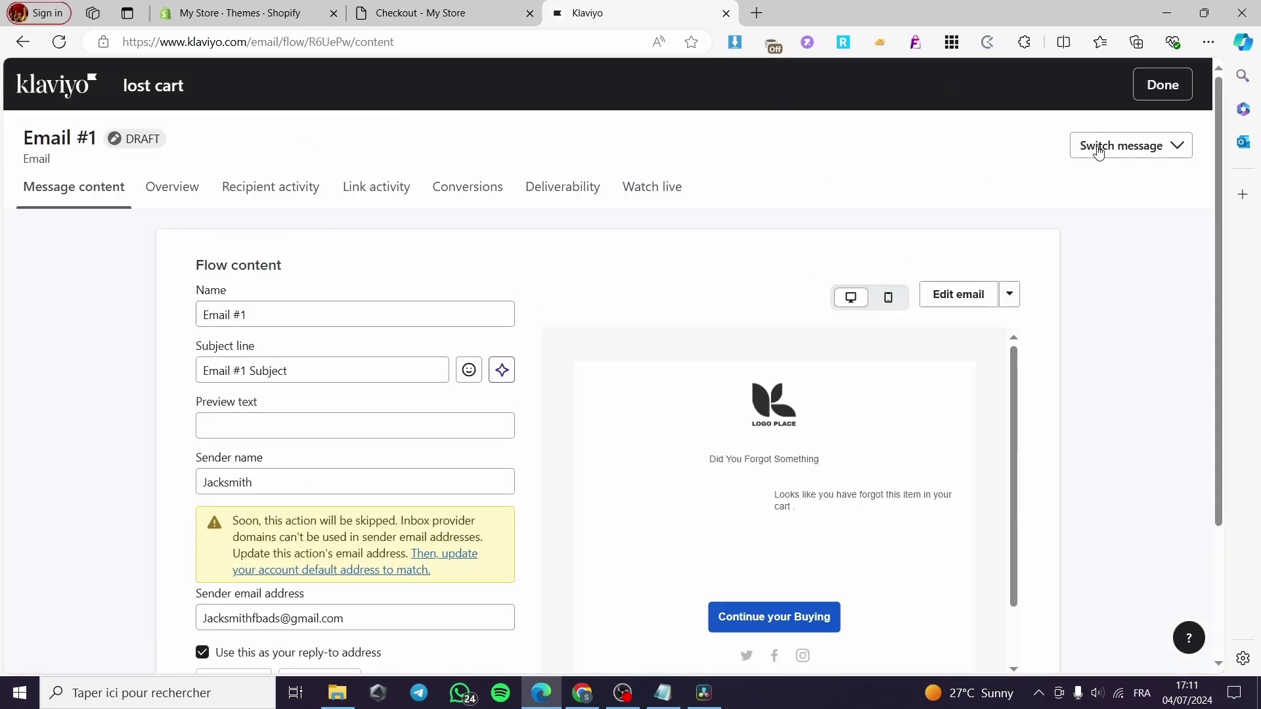
left_click(1159, 84)
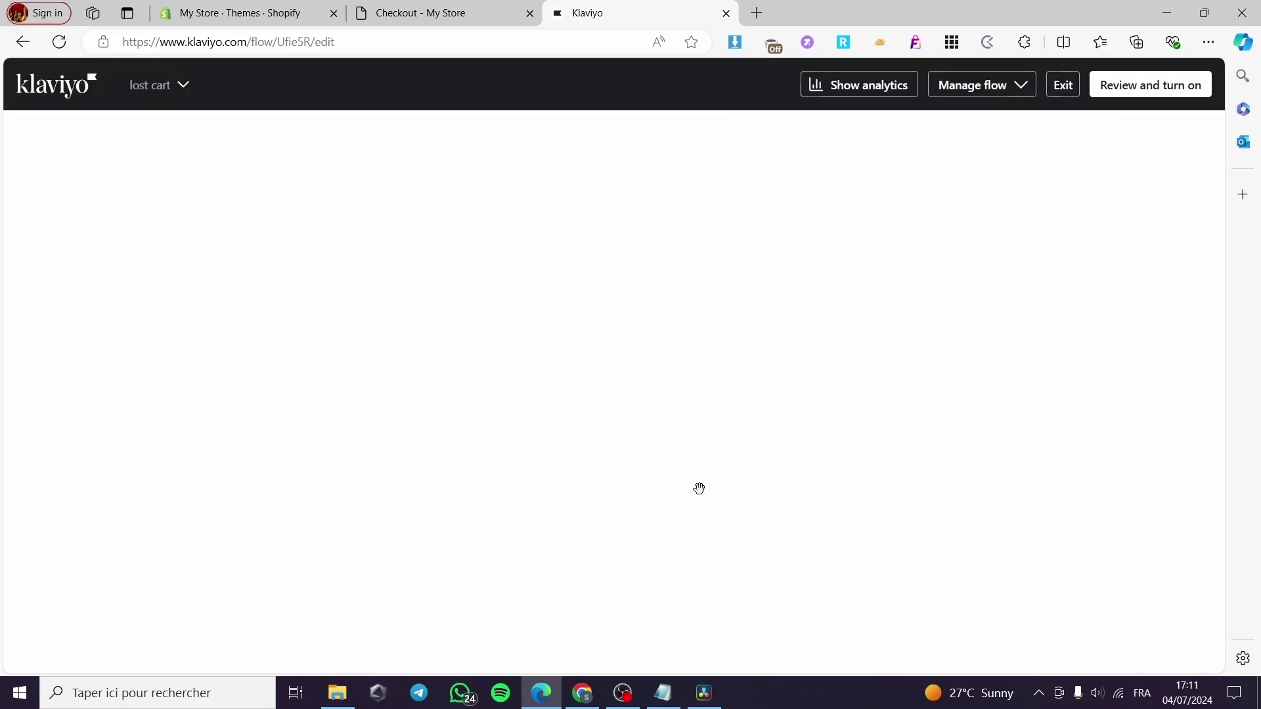
Open the details of Email #2 and look over the remaining emails and delays in the flow
scroll(639, 444, "down", 3)
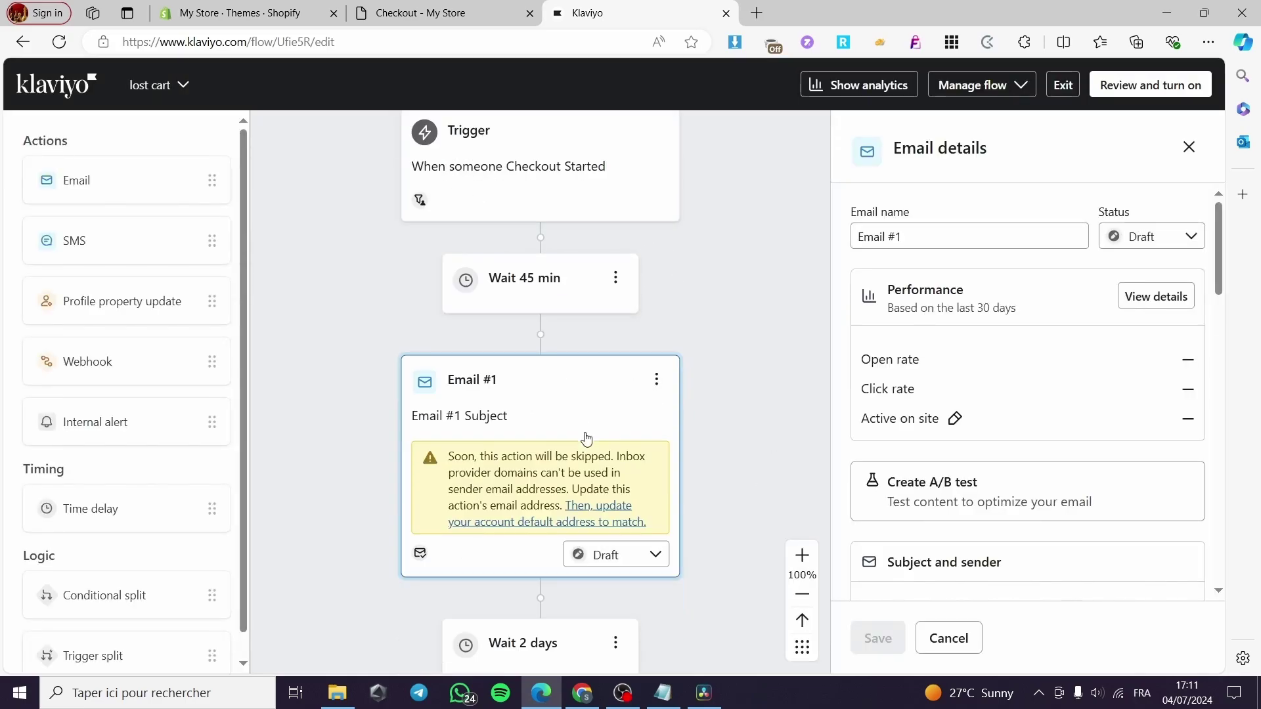
scroll(524, 537, "down", 1)
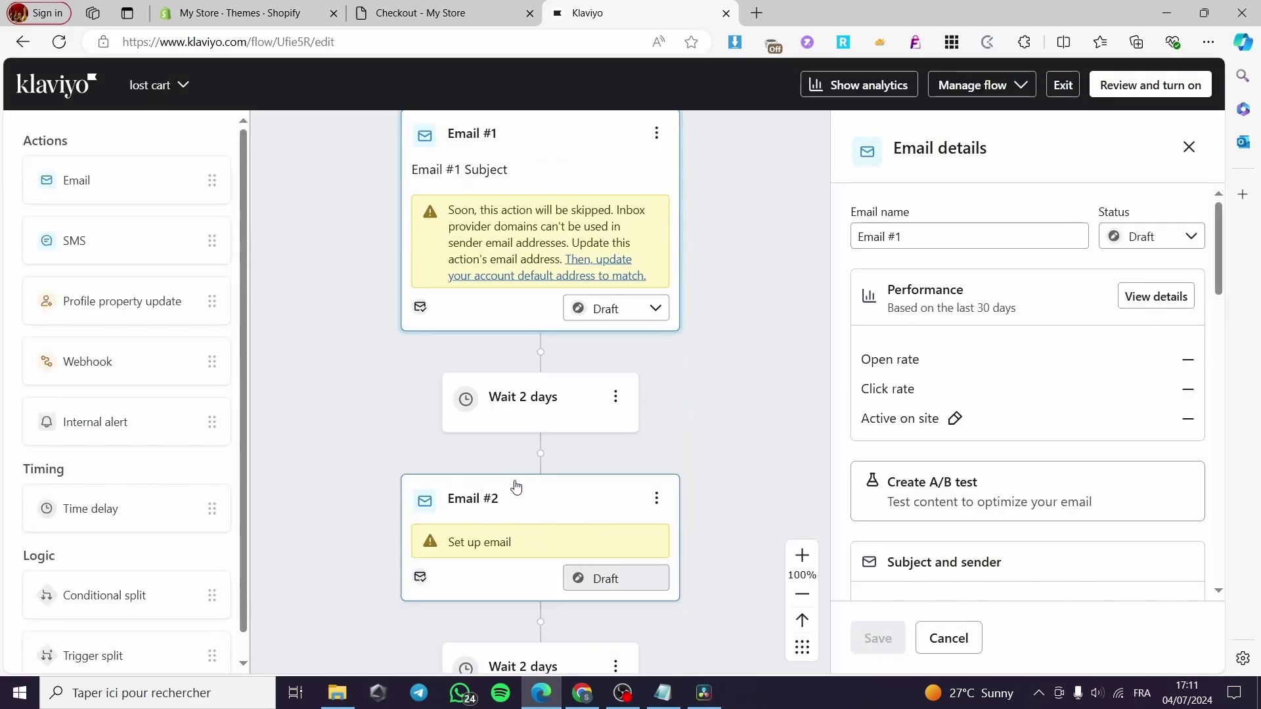
left_click(498, 501)
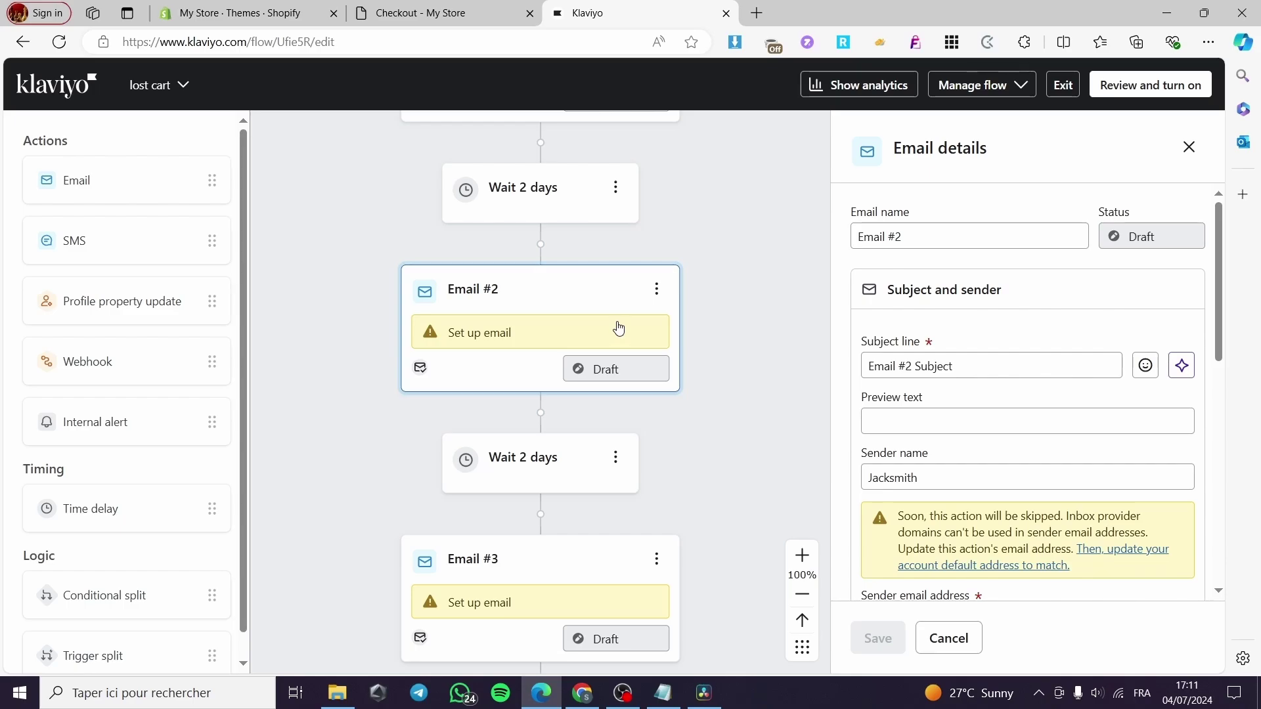
scroll(621, 441, "down", 1)
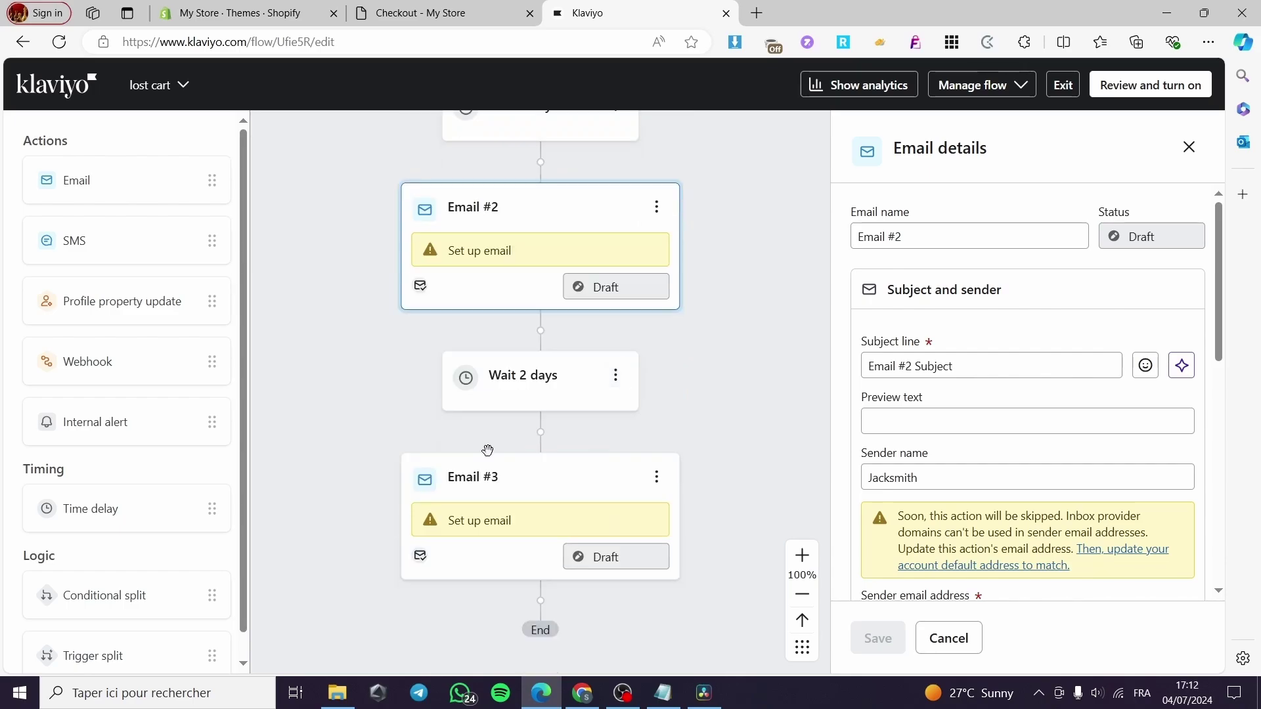